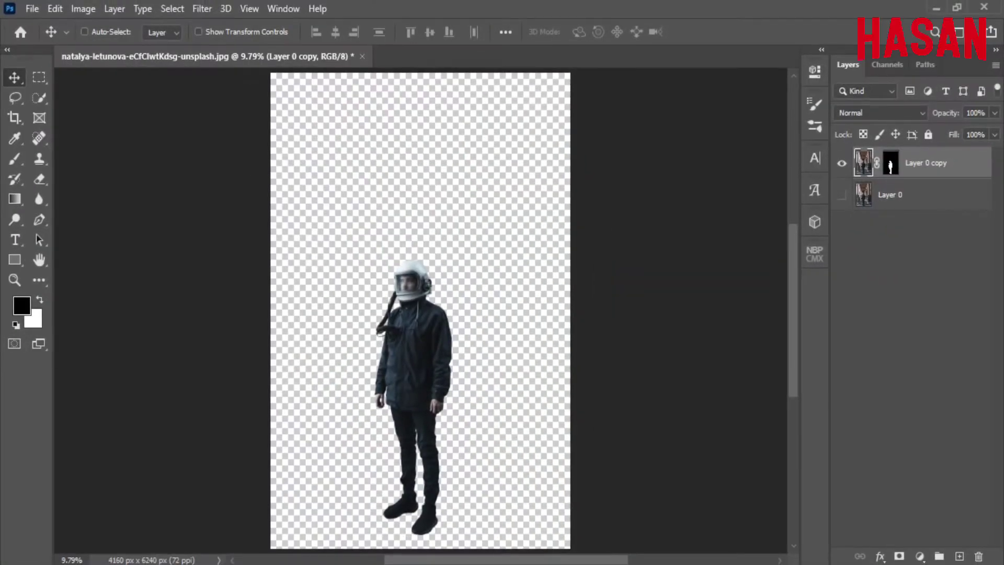
Step: Create a new 1920 × 1080 document at 300 resolution
{"action": "key", "text": "ctrl+n"}
{"action": "left_click", "coordinate": [700, 173]}
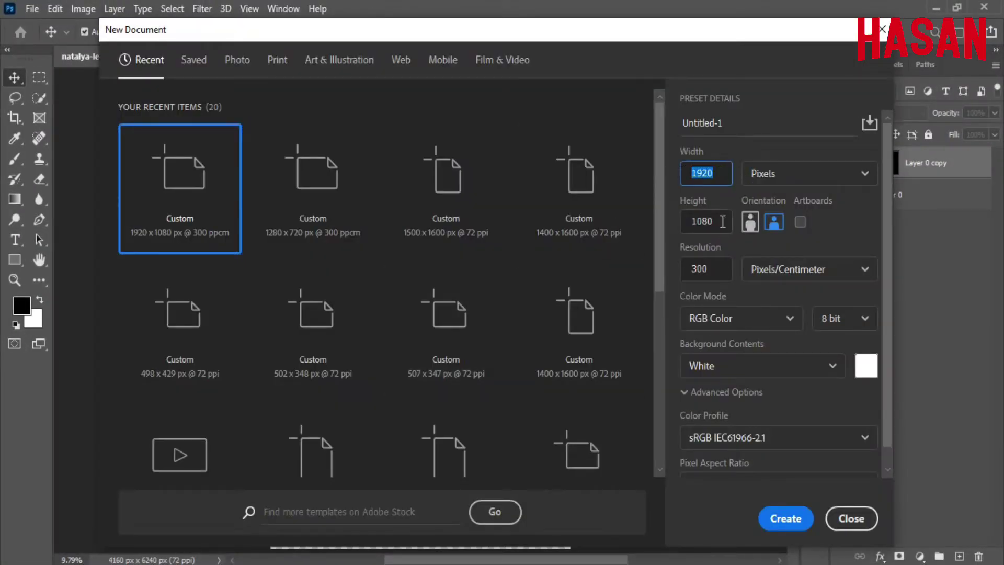
{"action": "left_click", "coordinate": [701, 221]}
{"action": "left_click", "coordinate": [683, 269]}
{"action": "left_click", "coordinate": [787, 518]}
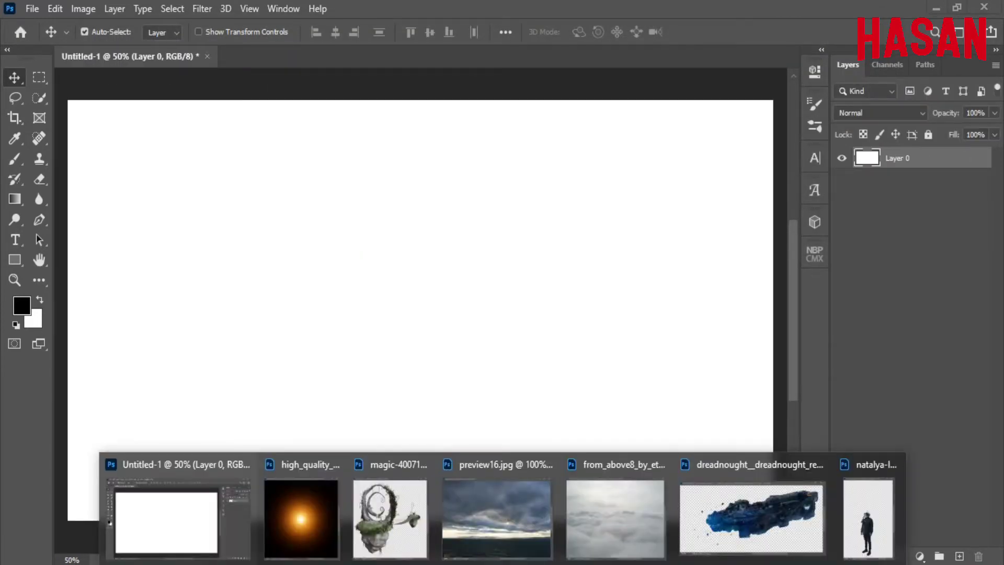
Step: Copy the cloud photo into the new document and close its source window
{"action": "left_click", "coordinate": [615, 518]}
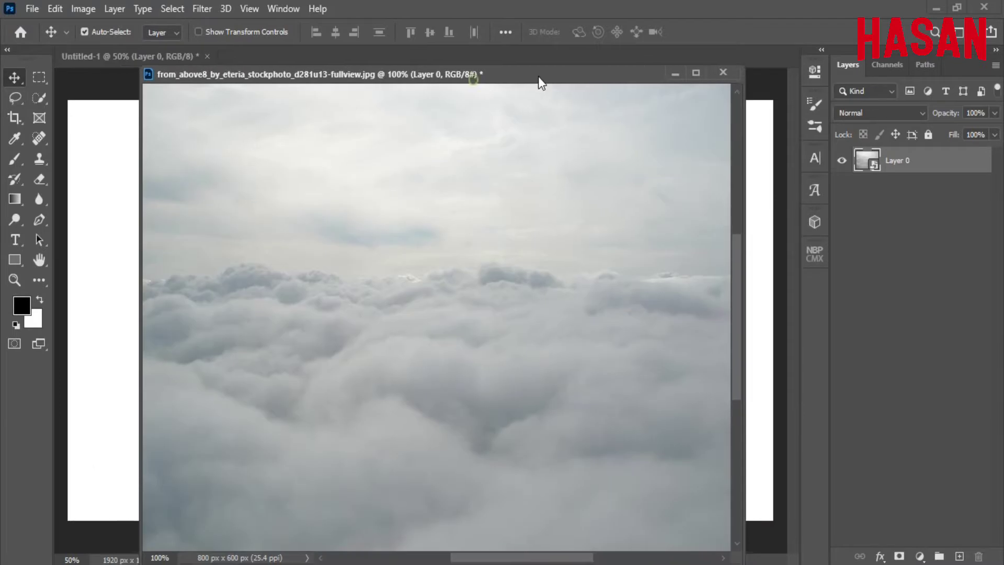
{"action": "left_click_drag", "start_coordinate": [538, 76], "coordinate": [887, 73]}
{"action": "left_click_drag", "start_coordinate": [680, 261], "coordinate": [325, 321]}
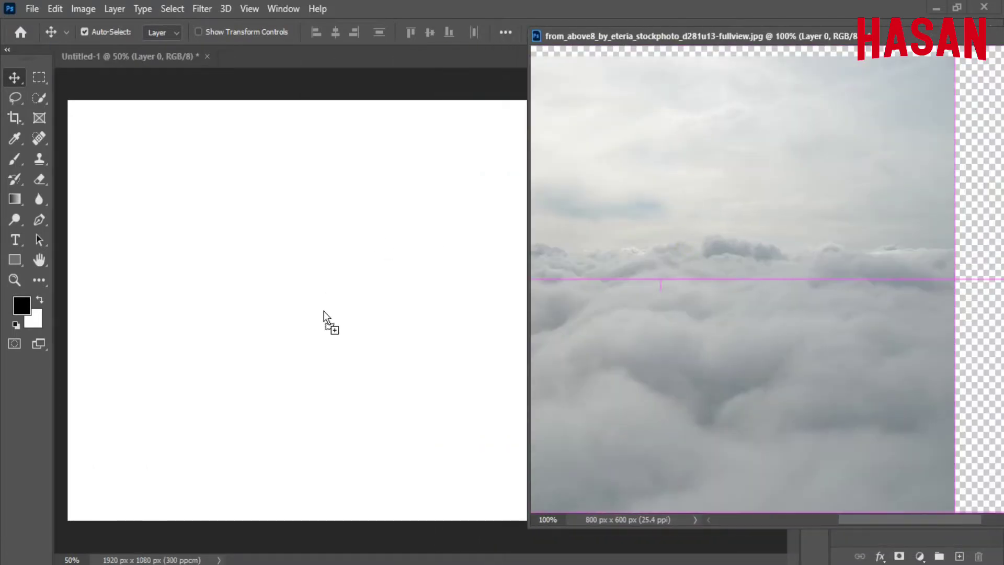
{"action": "left_click_drag", "start_coordinate": [833, 37], "coordinate": [604, 70]}
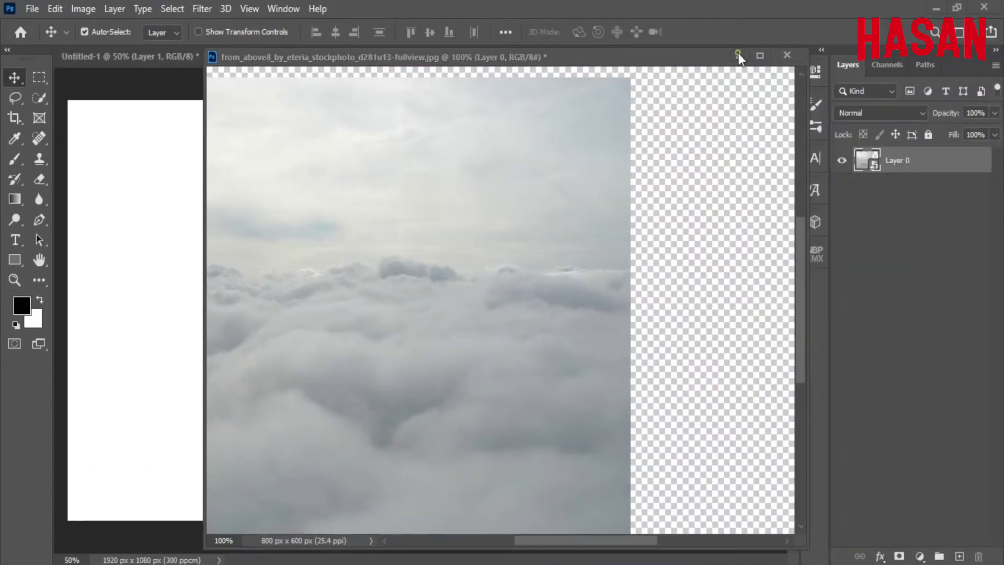
{"action": "left_click", "coordinate": [790, 56]}
Step: Scale the cloud layer to the canvas width and position it near the top
{"action": "key", "text": "ctrl+t"}
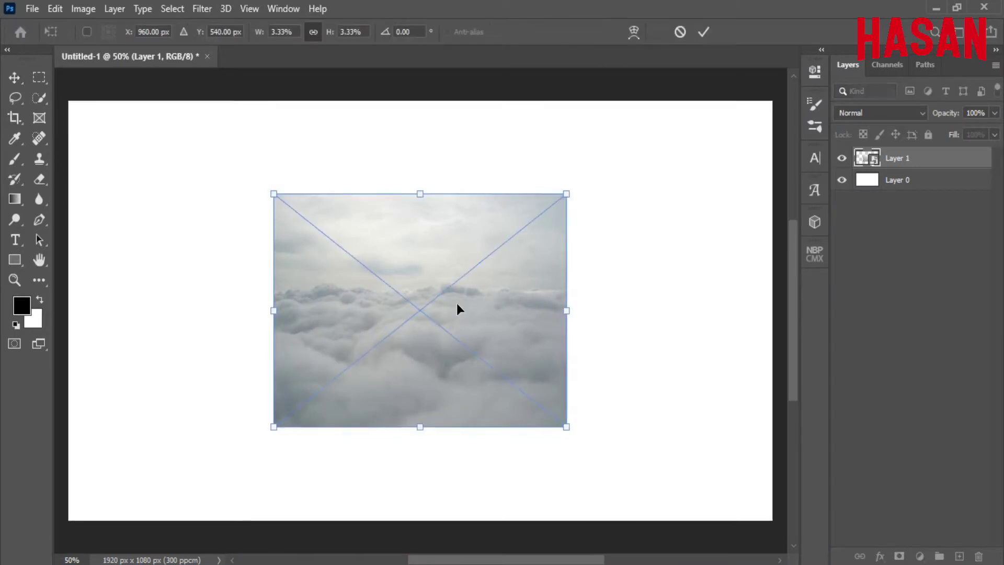
{"action": "key", "text": "ctrl+minus"}
{"action": "left_click_drag", "start_coordinate": [520, 310], "coordinate": [683, 311]}
{"action": "left_click_drag", "start_coordinate": [539, 320], "coordinate": [538, 340]}
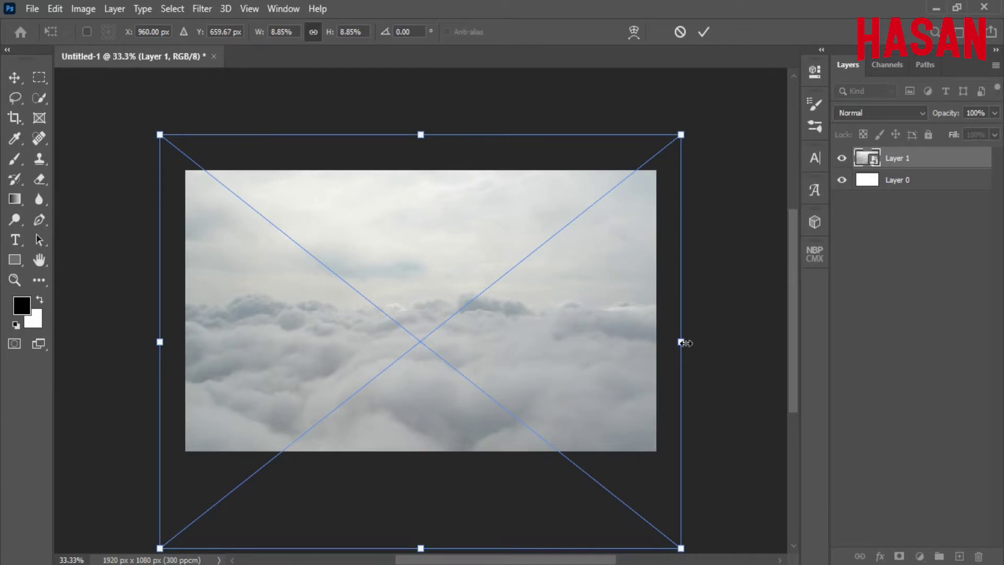
{"action": "left_click_drag", "start_coordinate": [681, 342], "coordinate": [657, 341]}
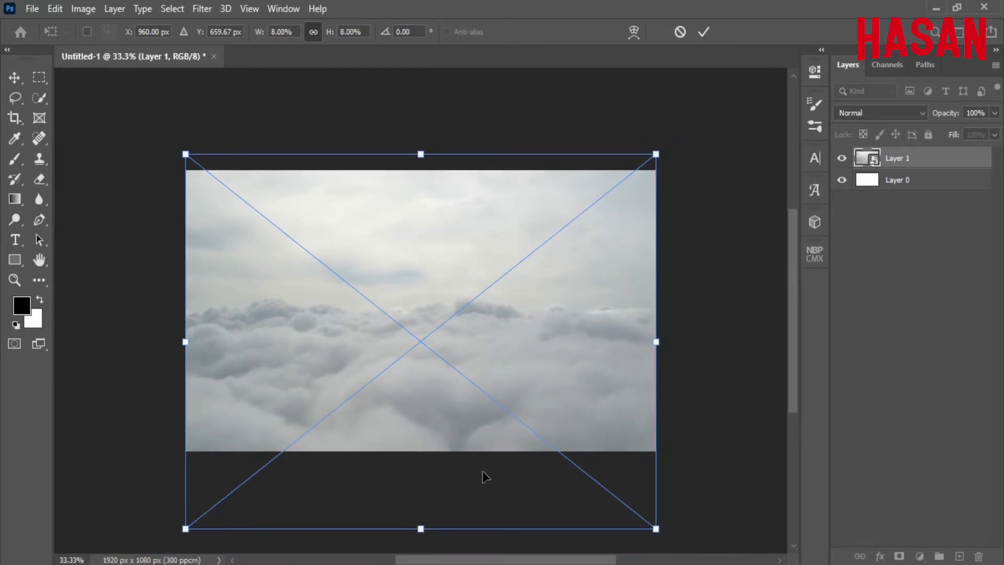
{"action": "left_click_drag", "start_coordinate": [421, 154], "coordinate": [421, 196]}
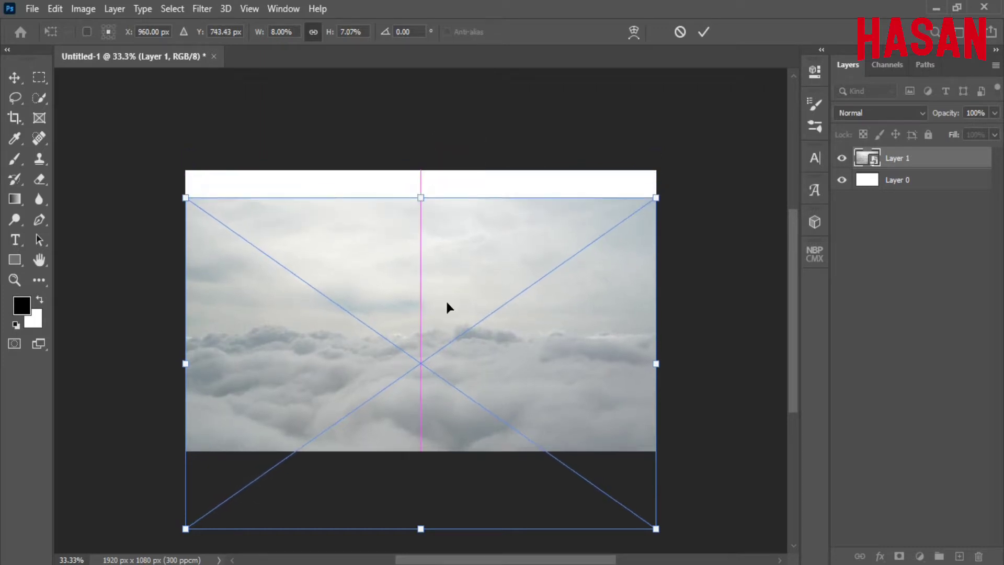
{"action": "left_click_drag", "start_coordinate": [479, 366], "coordinate": [480, 349]}
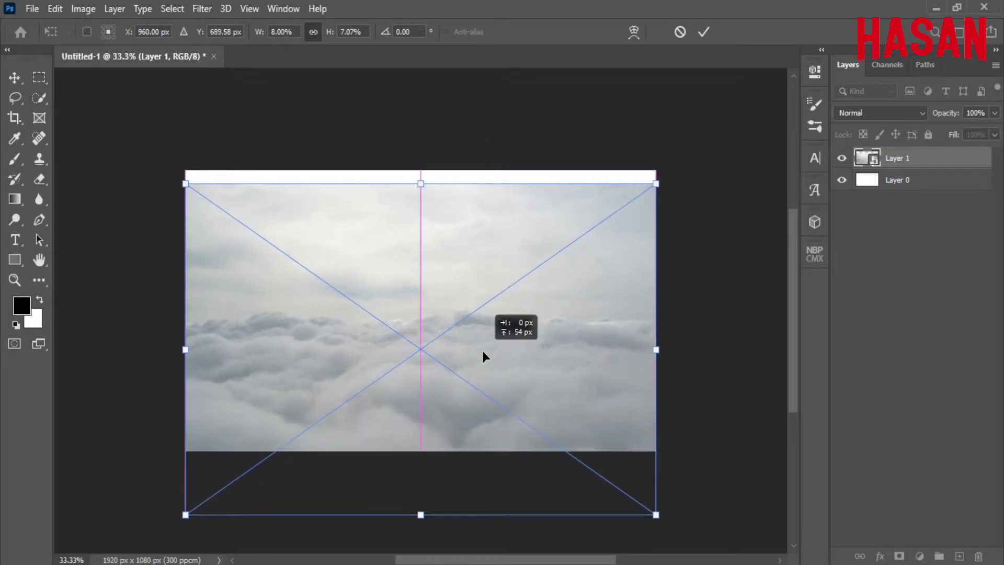
{"action": "left_click", "coordinate": [704, 32]}
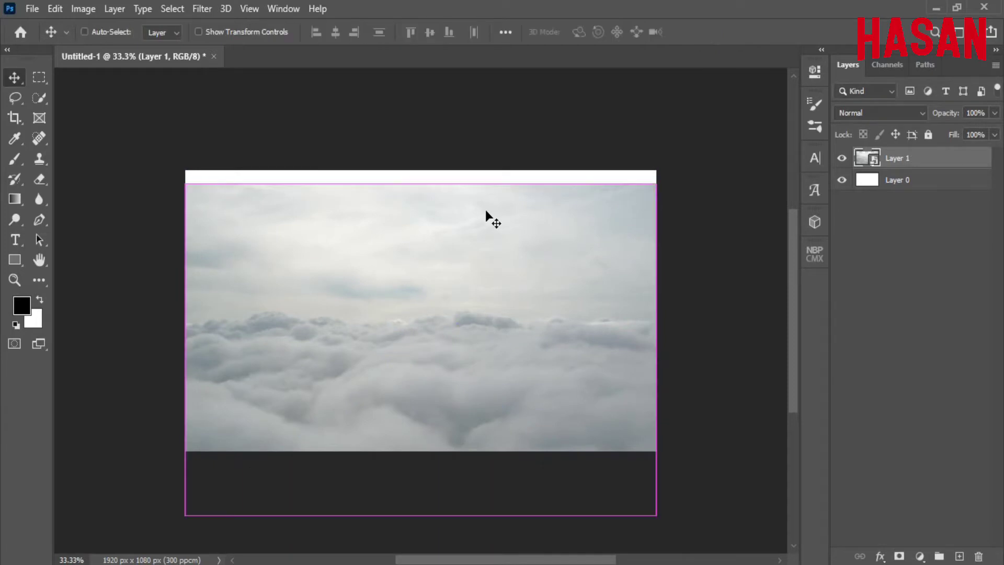
Step: Refine the cloud layer's top and bottom edges, leaving a thin white strip along the top
{"action": "key", "text": "ctrl+t"}
{"action": "left_click_drag", "start_coordinate": [420, 514], "coordinate": [421, 498]}
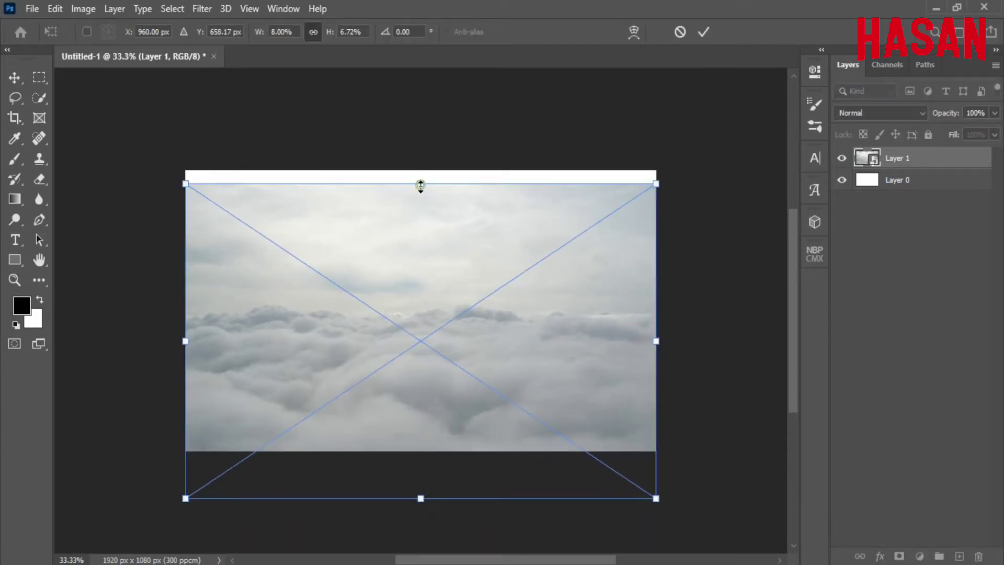
{"action": "left_click_drag", "start_coordinate": [420, 185], "coordinate": [420, 190]}
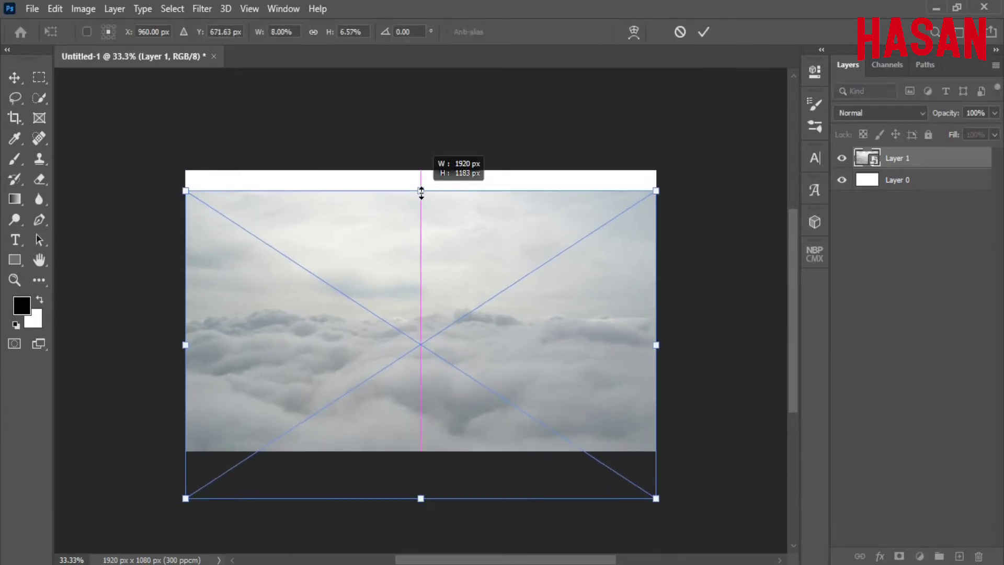
{"action": "left_click", "coordinate": [707, 32]}
{"action": "scroll", "coordinate": [489, 180], "scroll_direction": "up", "scroll_amount": 3}
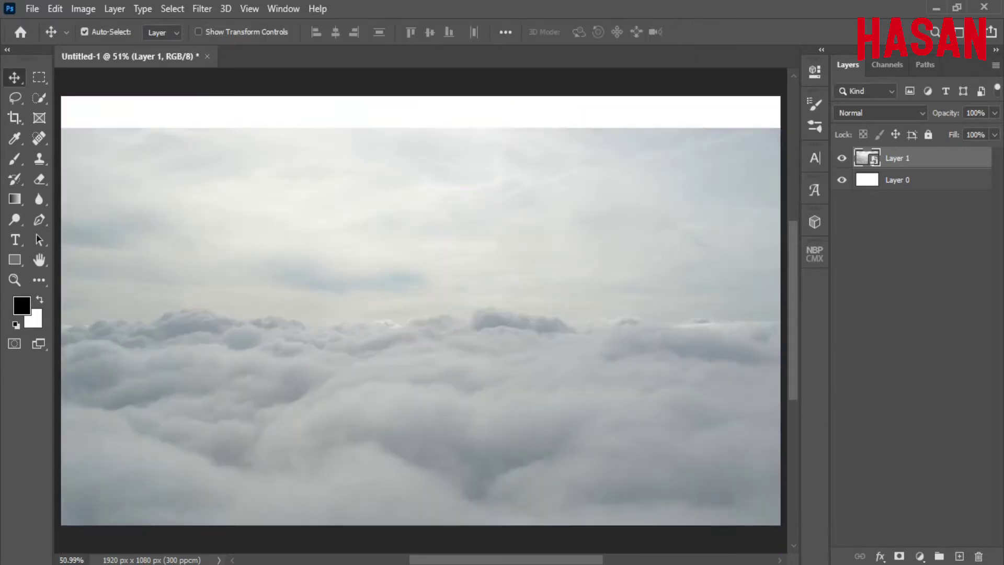
Step: Marquee-select the sky in the sea photo and copy it into the composite
{"action": "left_click", "coordinate": [502, 499]}
{"action": "left_click_drag", "start_coordinate": [541, 135], "coordinate": [556, 56]}
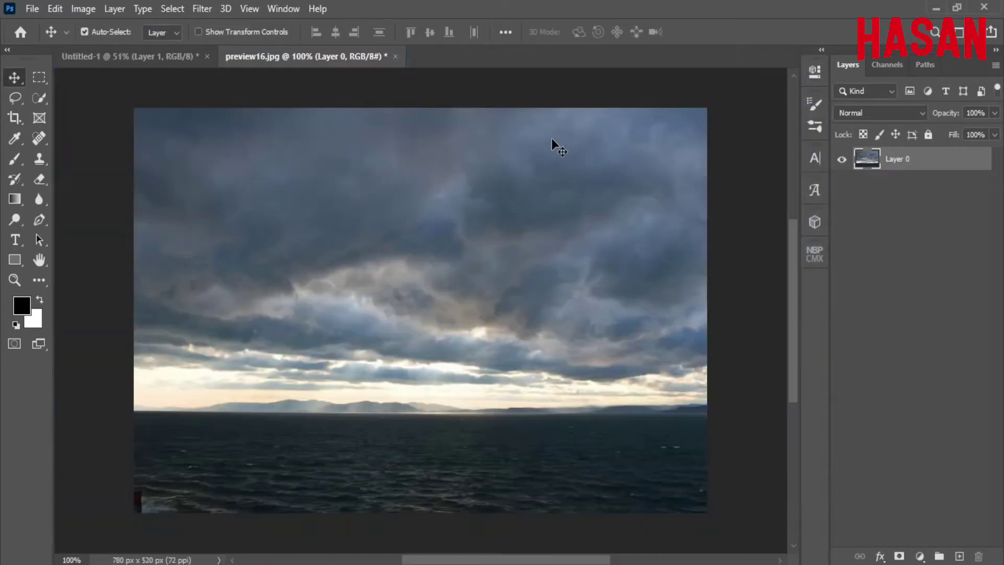
{"action": "left_click", "coordinate": [39, 77]}
{"action": "left_click_drag", "start_coordinate": [128, 100], "coordinate": [724, 396]}
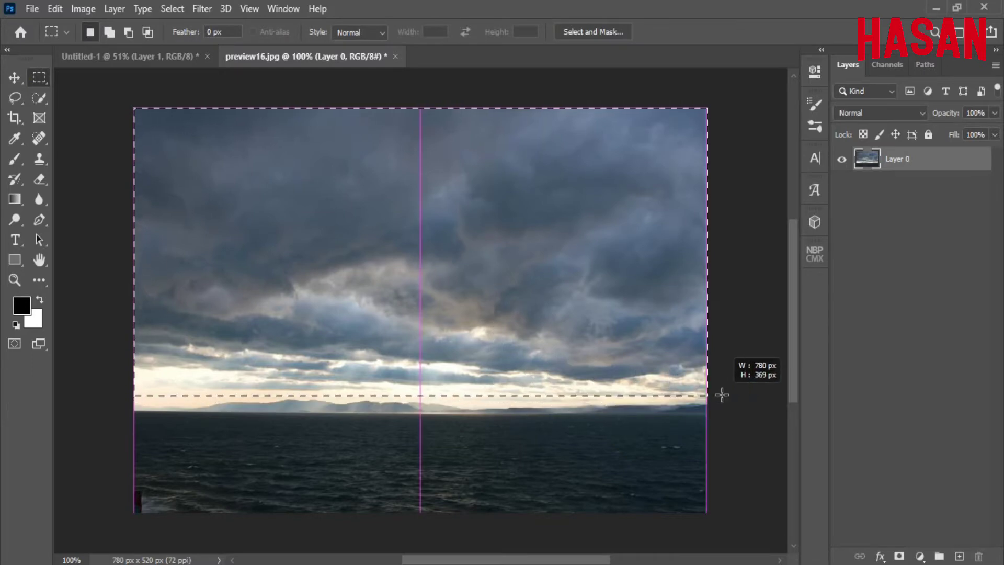
{"action": "key", "text": "v"}
{"action": "left_click_drag", "start_coordinate": [349, 56], "coordinate": [660, 70]}
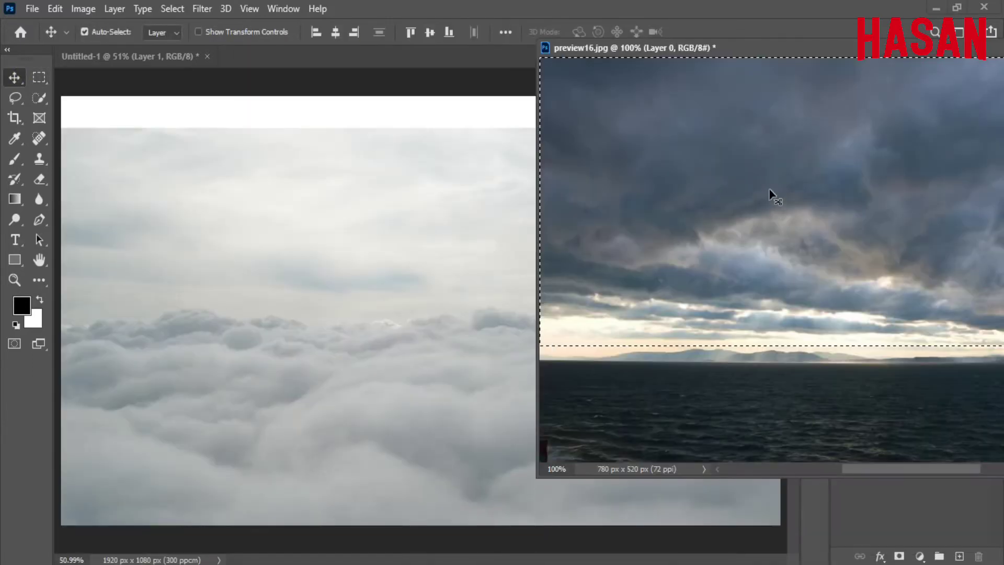
{"action": "left_click_drag", "start_coordinate": [771, 193], "coordinate": [502, 195]}
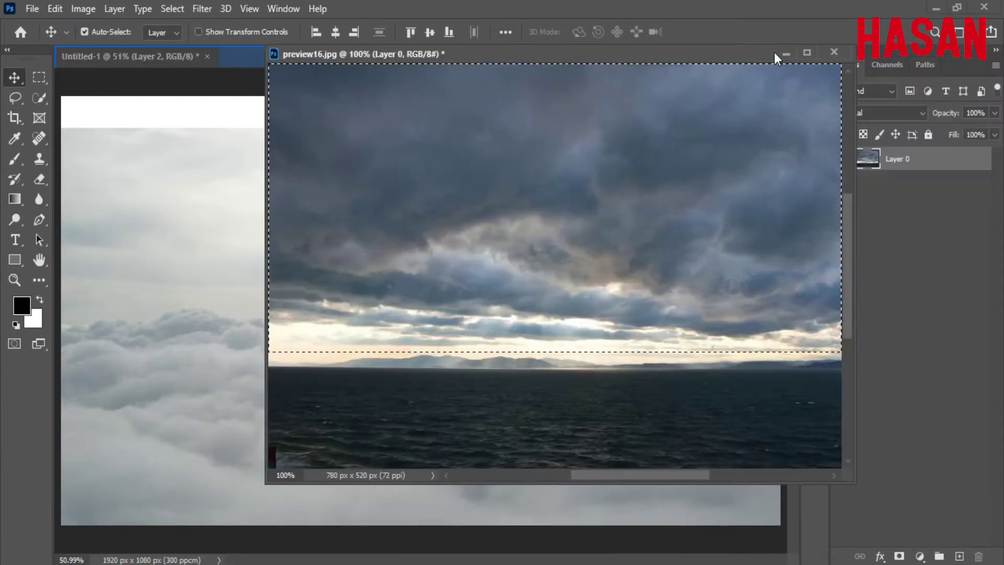
{"action": "left_click", "coordinate": [787, 54]}
Step: Convert the sky layer to a Smart Object and move it beneath the clouds
{"action": "right_click", "coordinate": [949, 157]}
{"action": "left_click", "coordinate": [855, 215]}
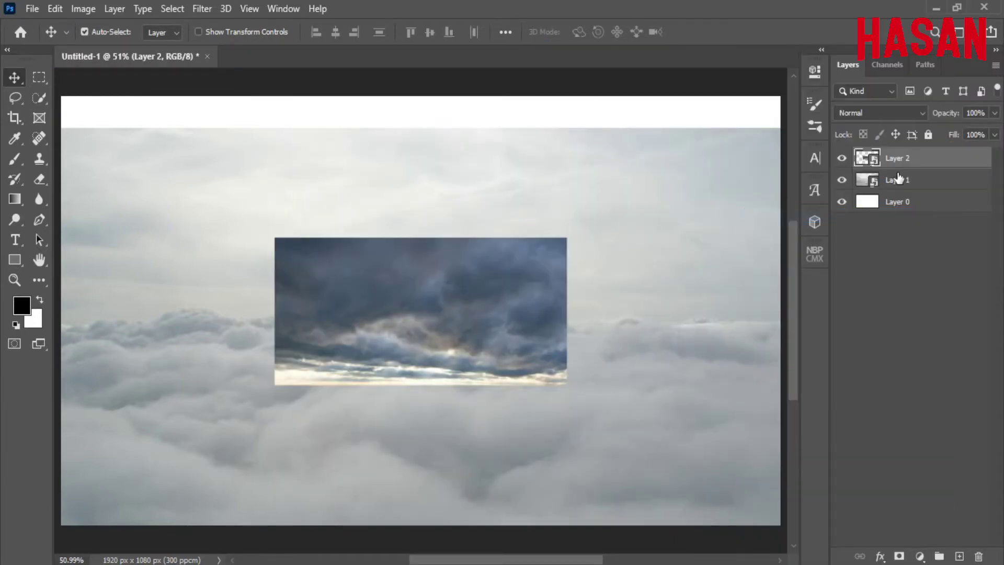
{"action": "left_click_drag", "start_coordinate": [936, 160], "coordinate": [936, 190]}
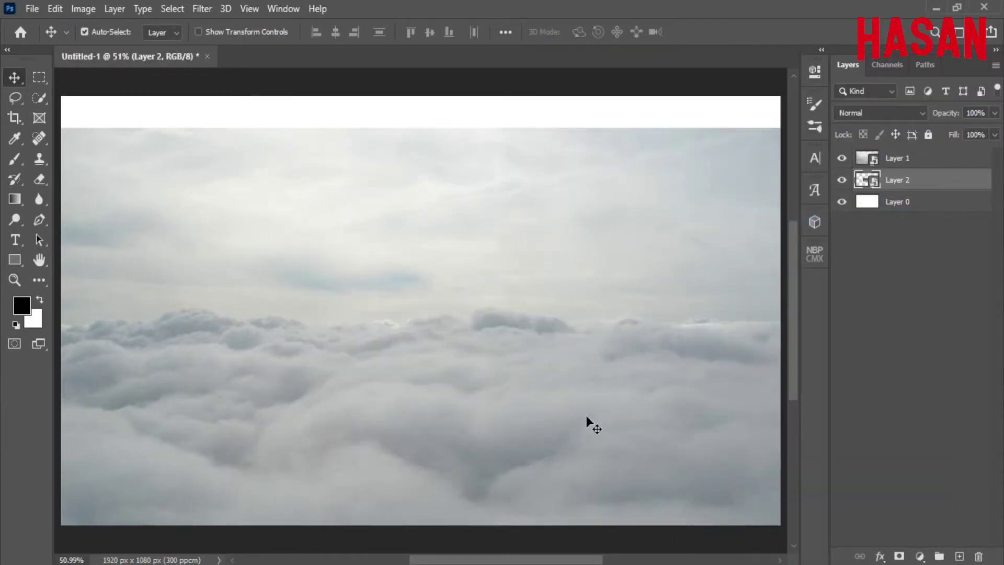
{"action": "key", "text": "ctrl+minus"}
Step: Enlarge the sky to the canvas width, move it up to the top, and commit
{"action": "key", "text": "ctrl+t"}
{"action": "key", "text": "ctrl+minus"}
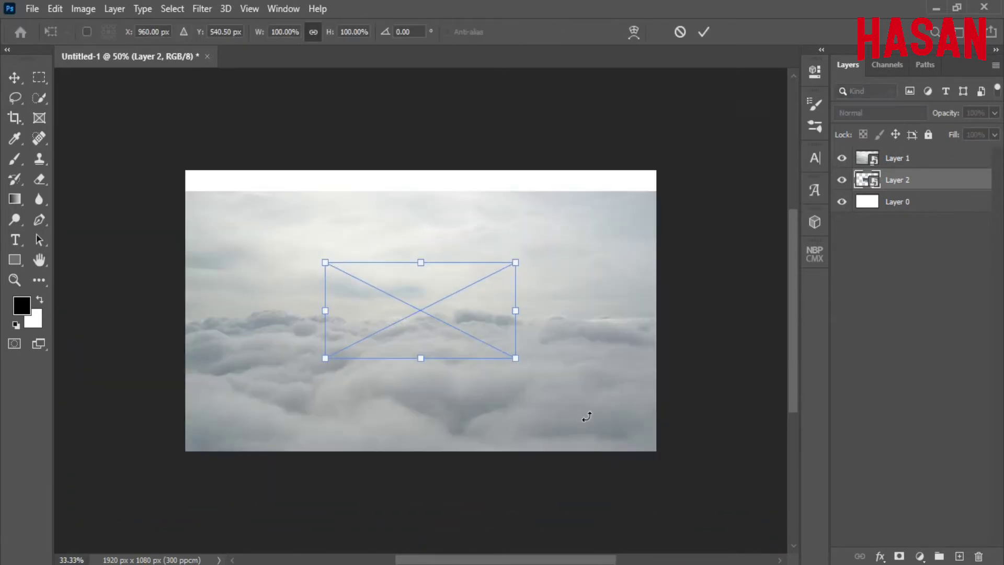
{"action": "left_click_drag", "start_coordinate": [517, 310], "coordinate": [654, 308]}
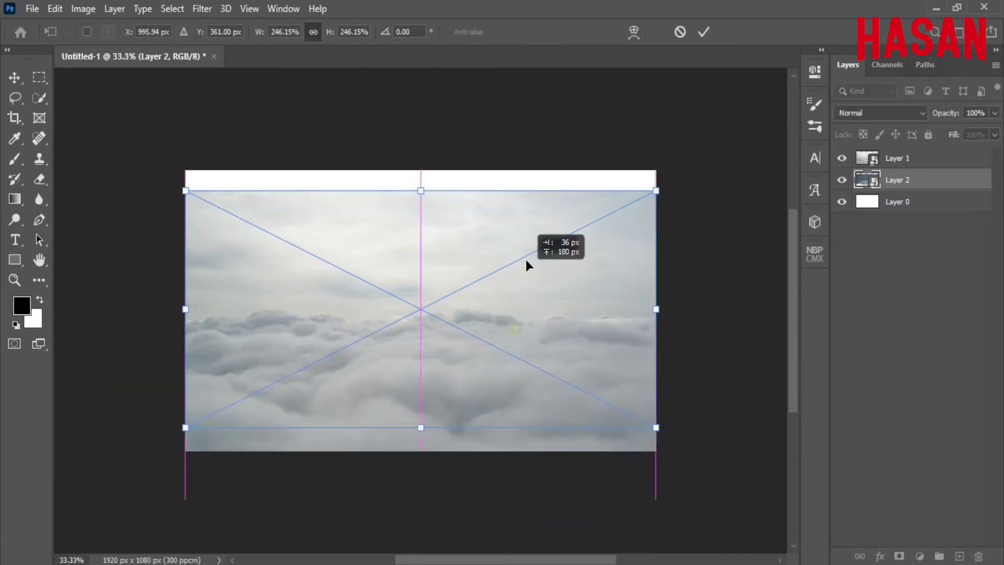
{"action": "left_click_drag", "start_coordinate": [525, 314], "coordinate": [521, 275]}
{"action": "left_click", "coordinate": [701, 33]}
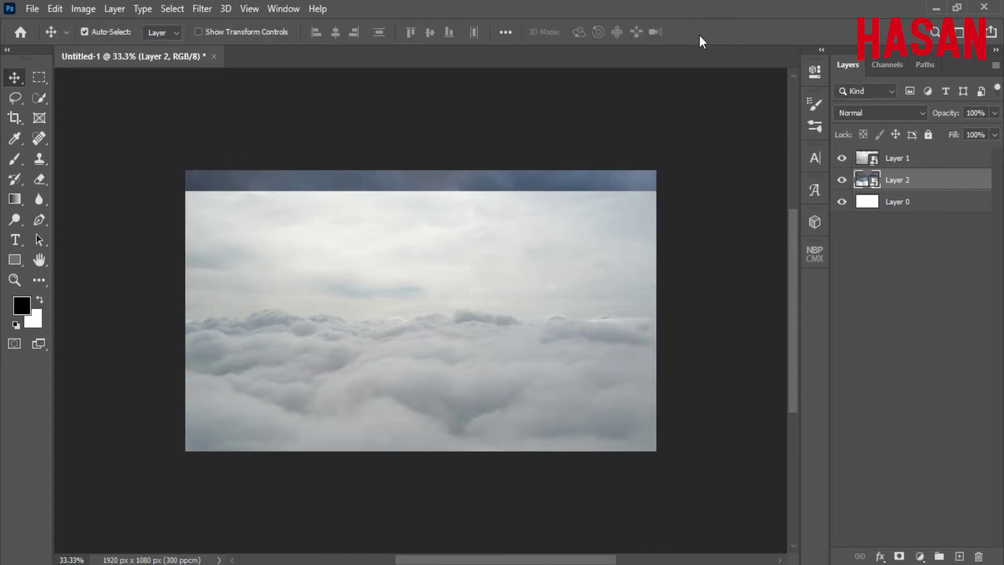
Step: Add a layer mask to the clouds layer and set a soft brush of about 267 px
{"action": "left_click", "coordinate": [904, 157]}
{"action": "left_click", "coordinate": [899, 556]}
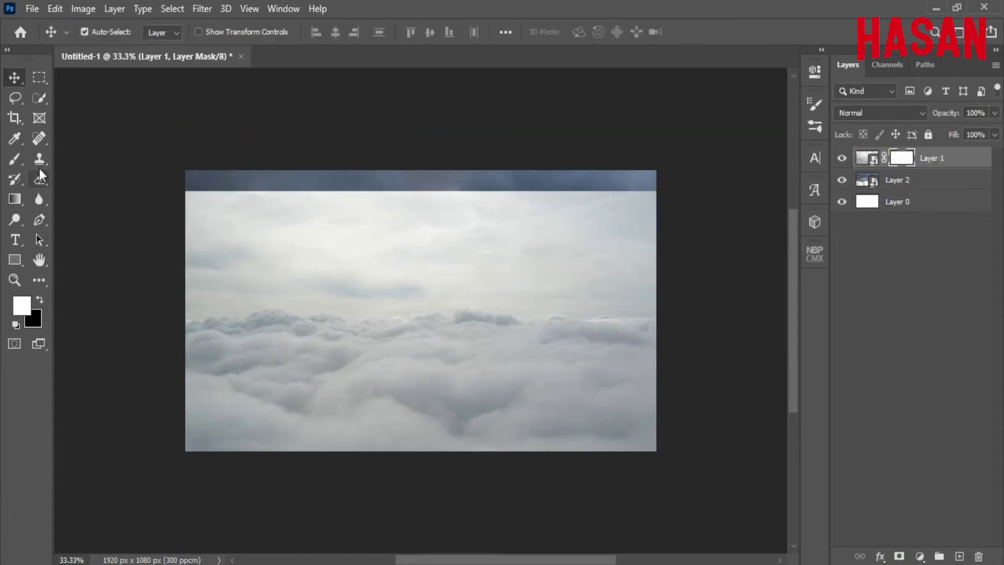
{"action": "left_click", "coordinate": [14, 158]}
{"action": "right_click", "coordinate": [280, 273]}
{"action": "double_click", "coordinate": [326, 339]}
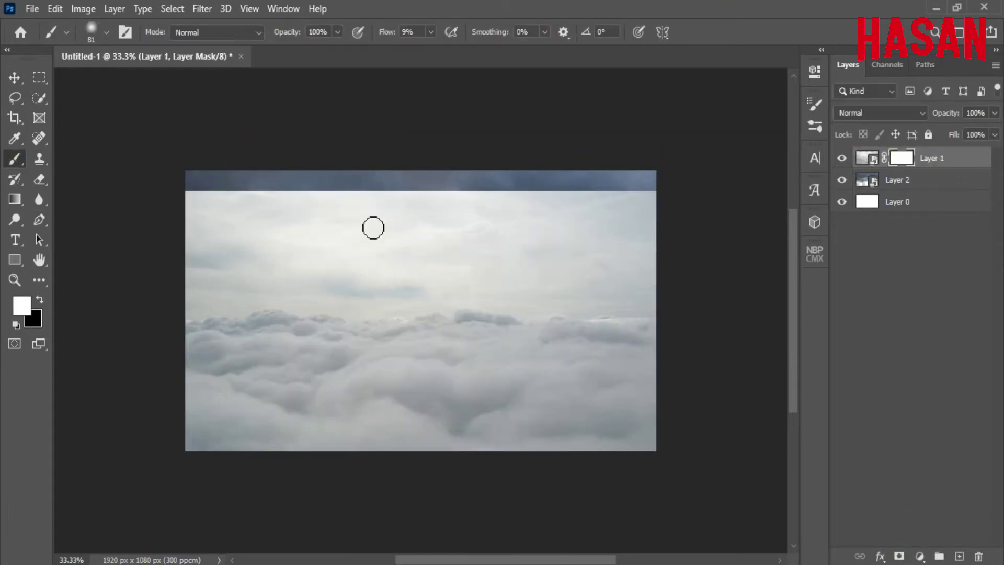
{"action": "left_click_drag", "start_coordinate": [380, 265], "coordinate": [414, 265]}
{"action": "key", "text": "ctrl+plus"}
Step: Paint the clouds mask to reveal the stormy sky across the top and upper right
{"action": "left_click_drag", "start_coordinate": [408, 168], "coordinate": [104, 172]}
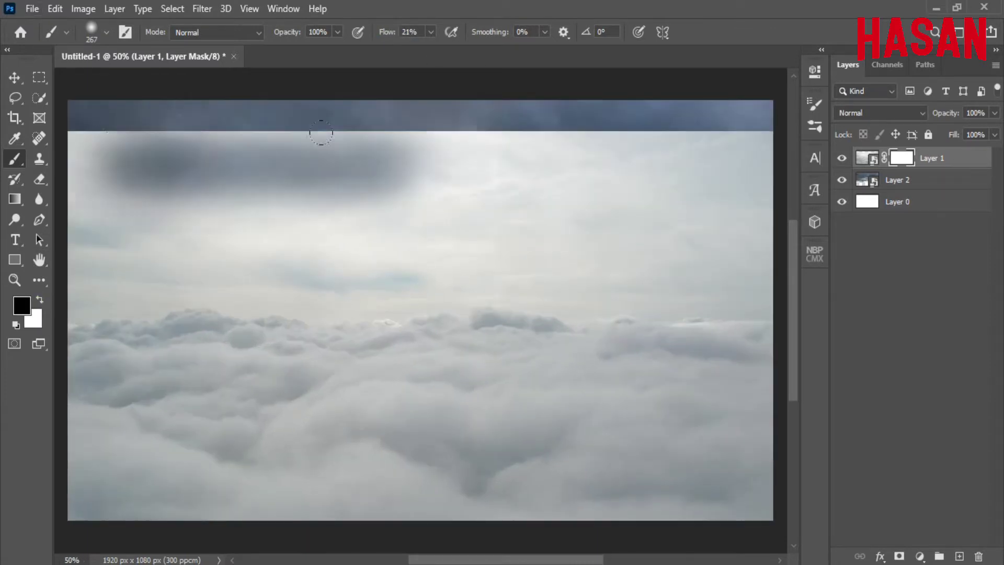
{"action": "left_click_drag", "start_coordinate": [97, 110], "coordinate": [564, 237]}
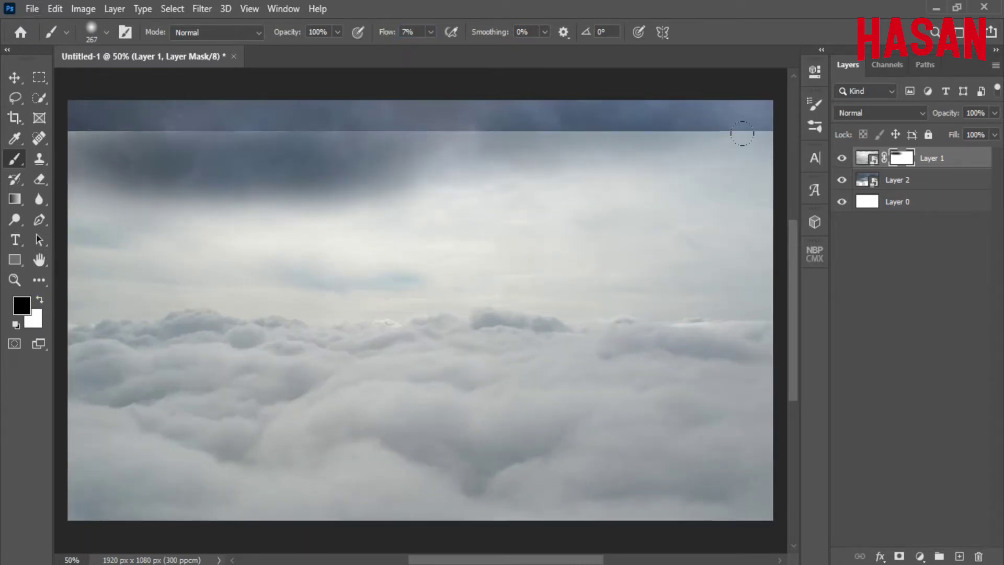
{"action": "scroll", "coordinate": [565, 238], "scroll_direction": "down", "scroll_amount": 3}
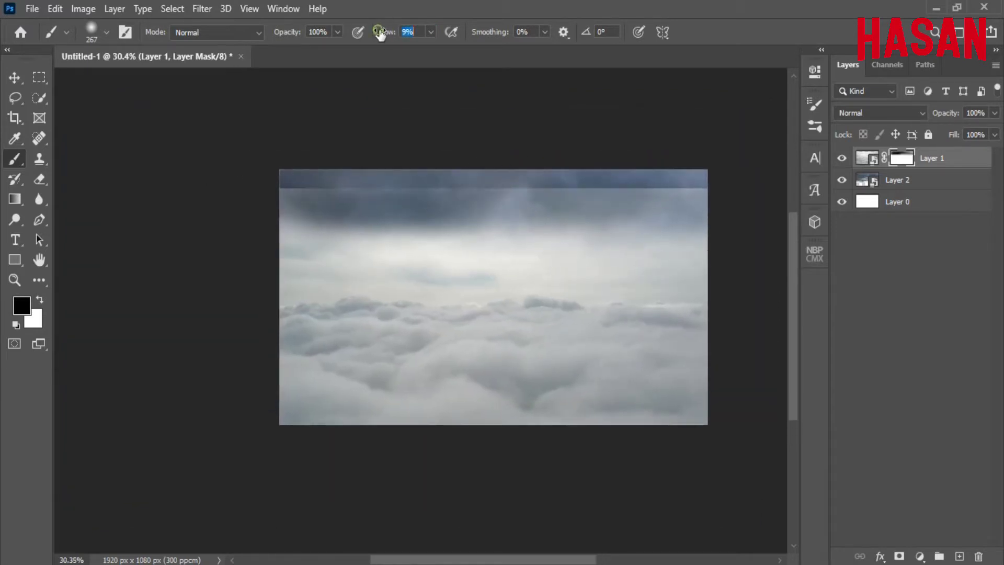
{"action": "mouse_move", "coordinate": [455, 153]}
{"action": "left_mouse_down"}
{"action": "mouse_move", "coordinate": [634, 175]}
{"action": "mouse_move", "coordinate": [236, 184]}
{"action": "mouse_move", "coordinate": [654, 225]}
{"action": "mouse_move", "coordinate": [166, 236]}
{"action": "left_mouse_up"}
{"action": "scroll", "coordinate": [483, 327], "scroll_direction": "up", "scroll_amount": 1}
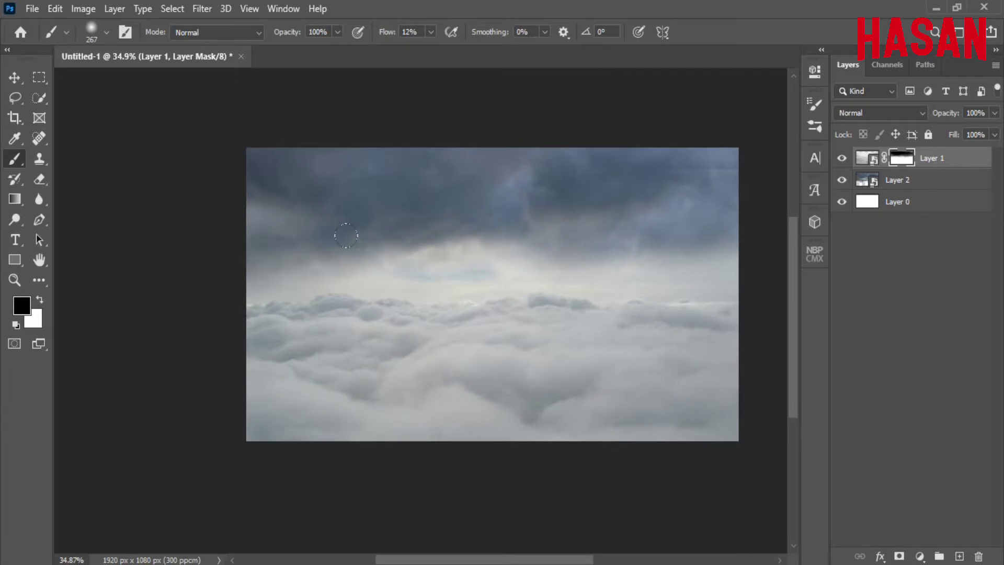
{"action": "left_click_drag", "start_coordinate": [342, 274], "coordinate": [727, 263]}
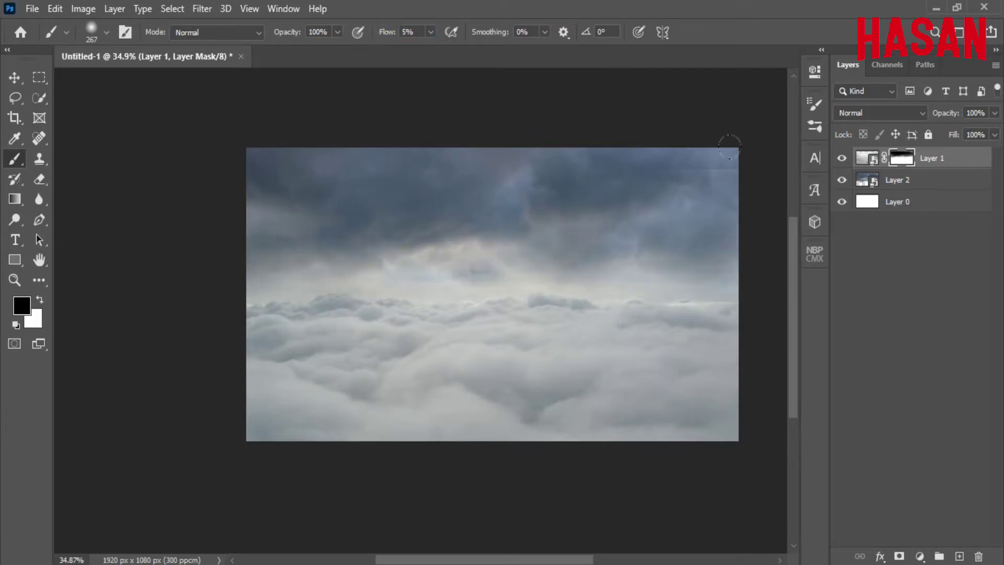
{"action": "left_click", "coordinate": [841, 180]}
{"action": "left_click", "coordinate": [842, 158]}
{"action": "left_click_drag", "start_coordinate": [596, 237], "coordinate": [688, 224]}
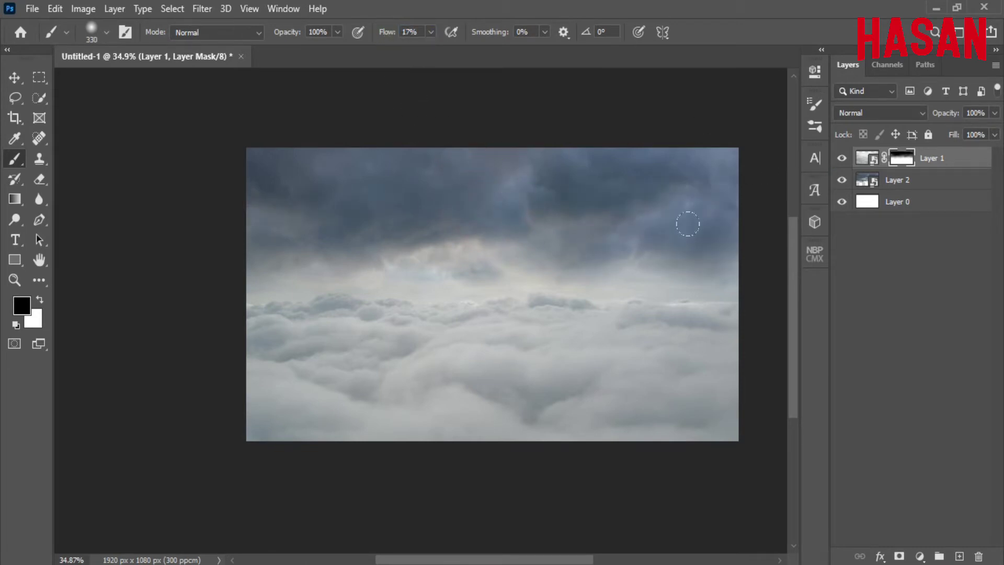
Step: Shift the enlarged stormy sky layer (Layer 2) upward and commit the transform
{"action": "left_click", "coordinate": [12, 81]}
{"action": "left_click", "coordinate": [894, 180]}
{"action": "key", "text": "ctrl+t"}
{"action": "key", "text": "ctrl+0"}
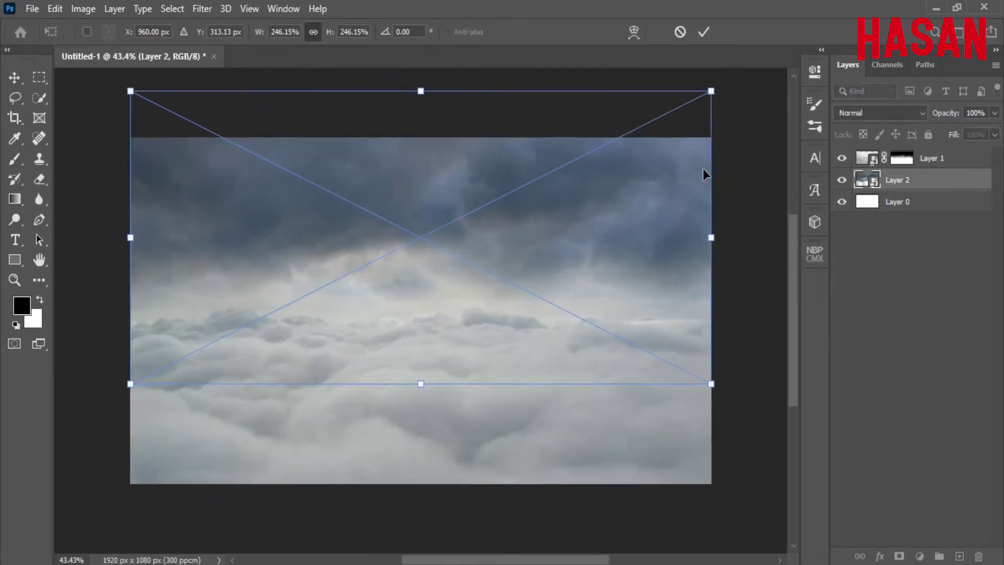
{"action": "key", "text": "ctrl+minus"}
{"action": "mouse_move", "coordinate": [633, 227]}
{"action": "left_mouse_down"}
{"action": "mouse_move", "coordinate": [568, 193]}
{"action": "mouse_move", "coordinate": [567, 219]}
{"action": "left_mouse_up"}
{"action": "left_click", "coordinate": [703, 31]}
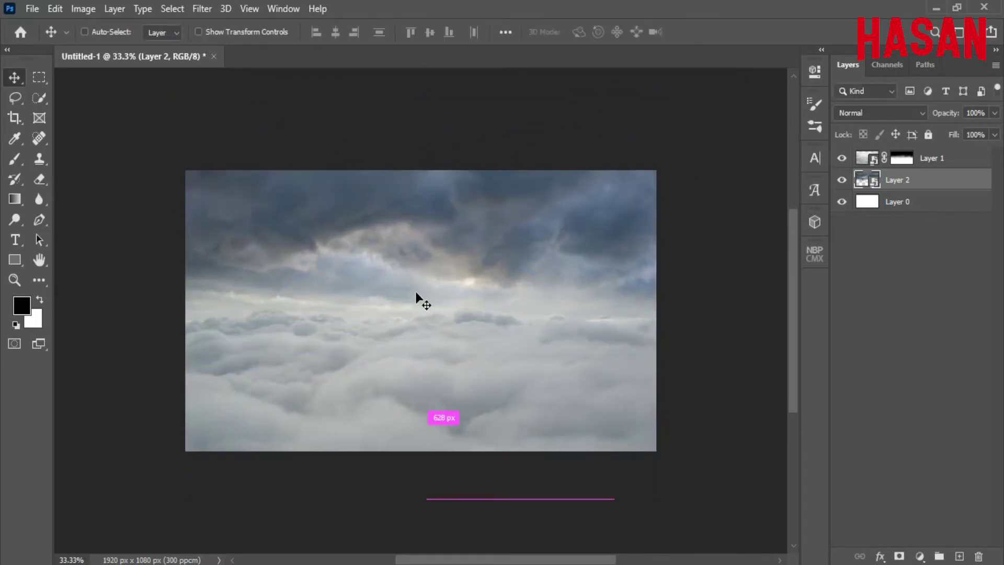
{"action": "key", "text": "ctrl+0"}
{"action": "left_click", "coordinate": [202, 9]}
Step: Apply a Camera Raw filter to the sky: Exposure +0.25, Whites +15, Vibrance -40
{"action": "left_click", "coordinate": [260, 101]}
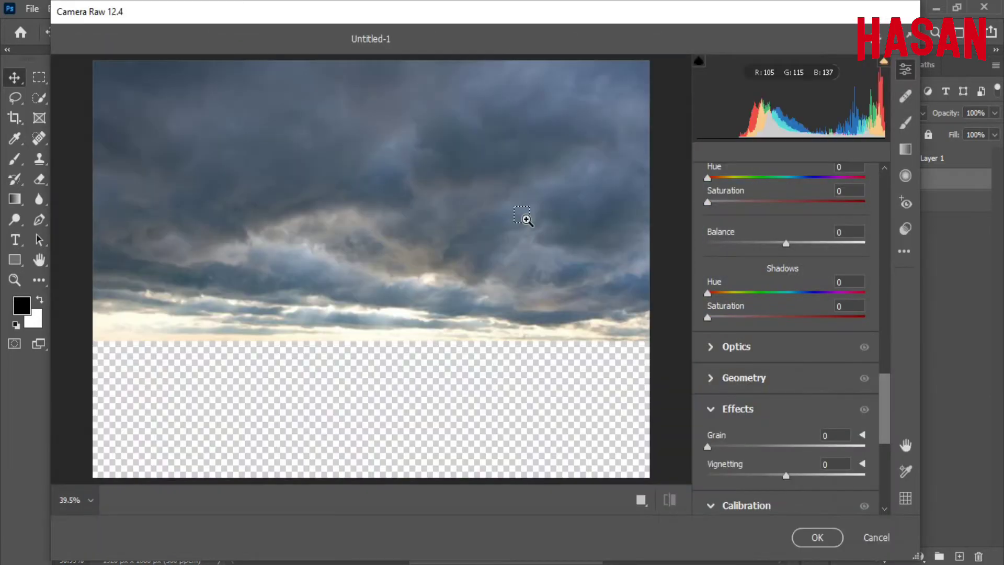
{"action": "scroll", "coordinate": [884, 387], "scroll_direction": "up", "scroll_amount": 5}
{"action": "scroll", "coordinate": [794, 360], "scroll_direction": "up", "scroll_amount": 5}
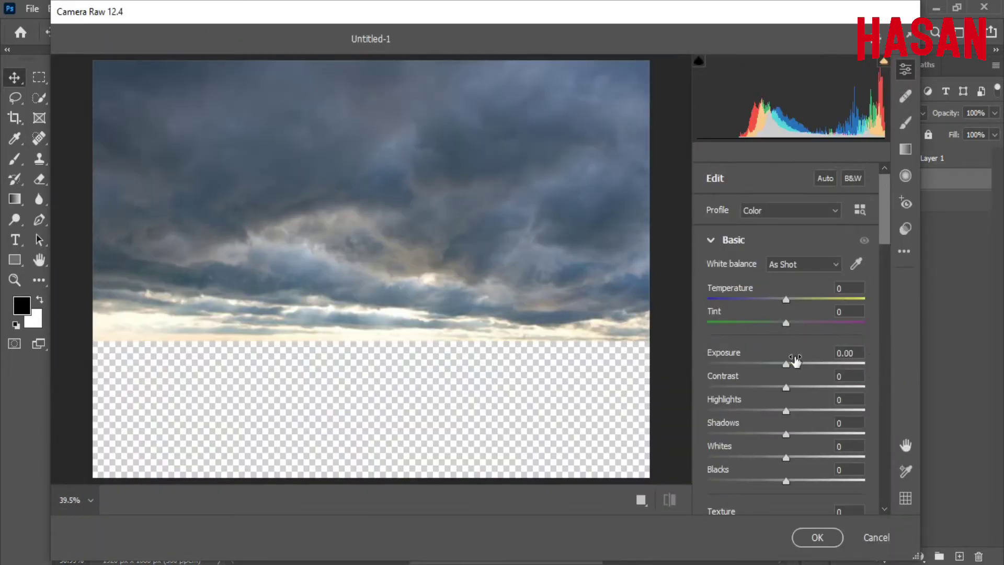
{"action": "scroll", "coordinate": [881, 232], "scroll_direction": "down", "scroll_amount": 2}
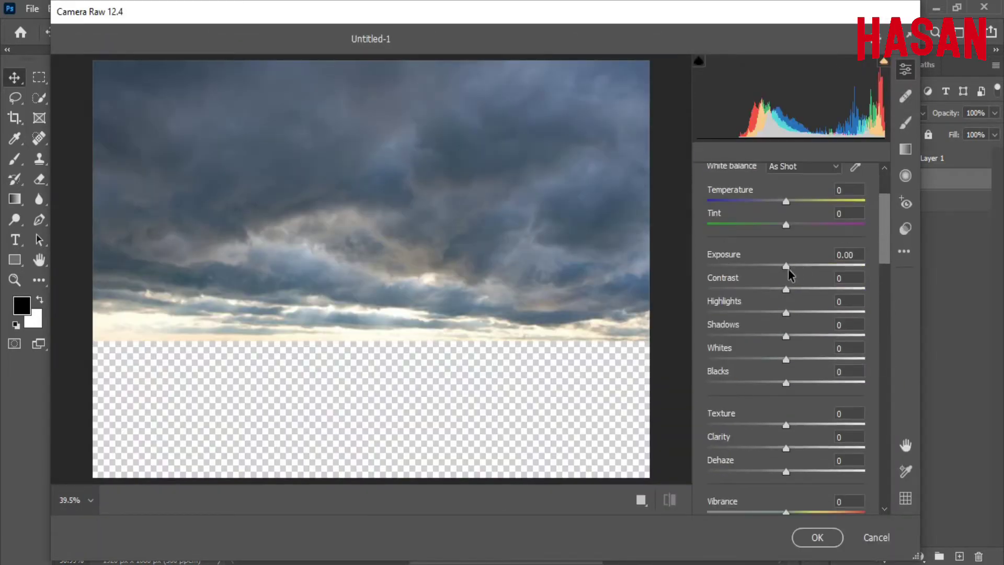
{"action": "left_click_drag", "start_coordinate": [786, 266], "coordinate": [790, 266]}
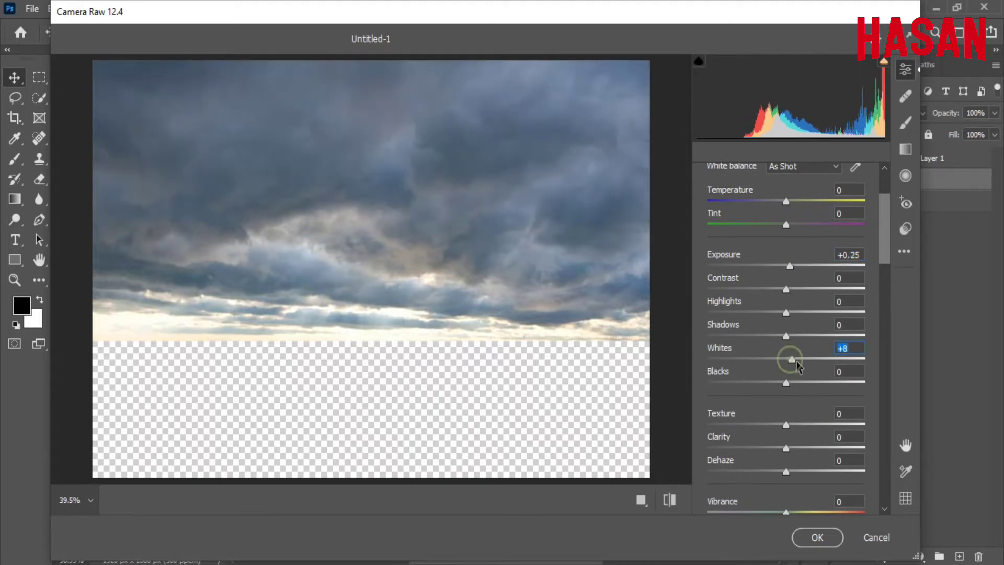
{"action": "left_click_drag", "start_coordinate": [795, 359], "coordinate": [801, 360]}
{"action": "scroll", "coordinate": [801, 360], "scroll_direction": "down", "scroll_amount": 2}
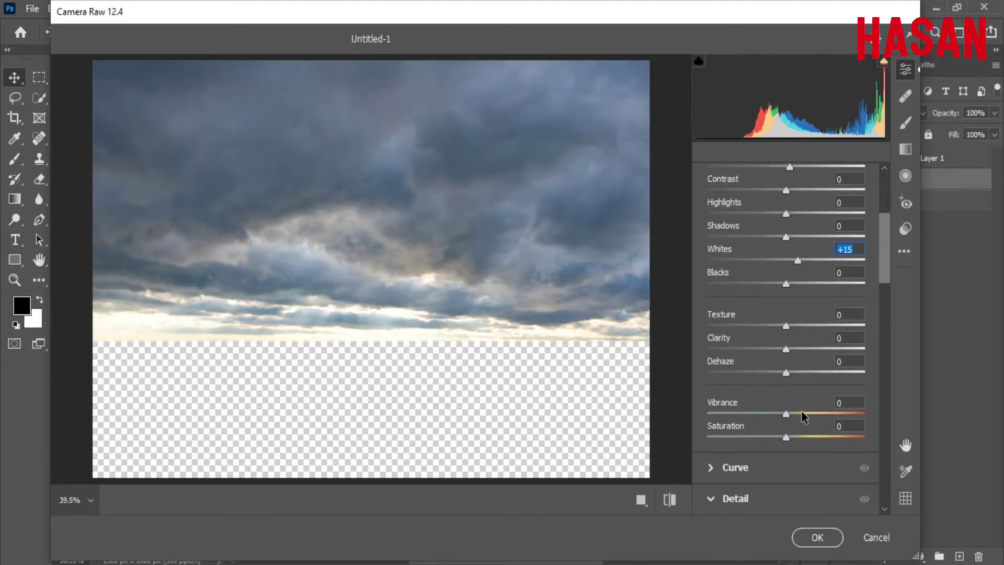
{"action": "left_click_drag", "start_coordinate": [786, 414], "coordinate": [753, 413]}
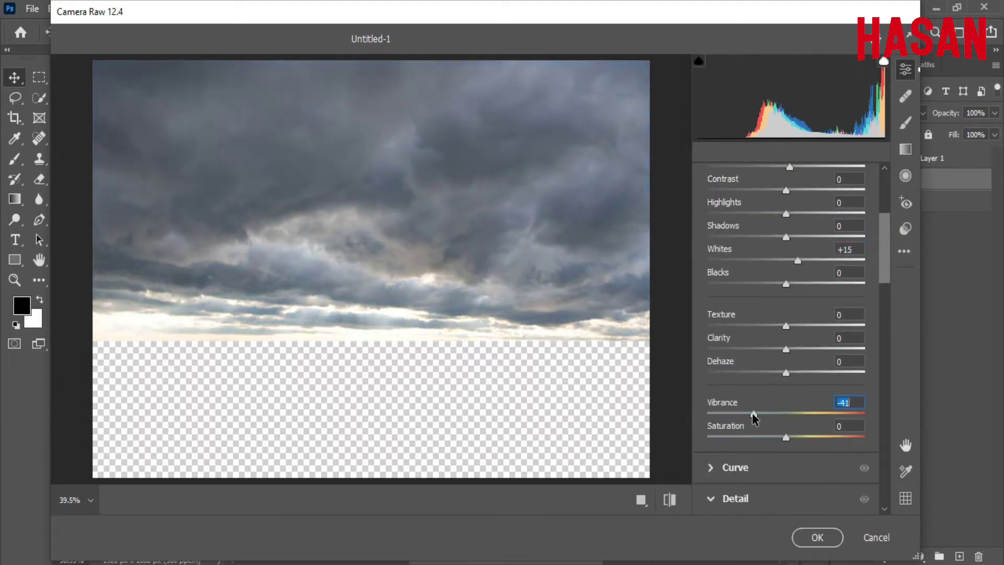
{"action": "left_click", "coordinate": [818, 539]}
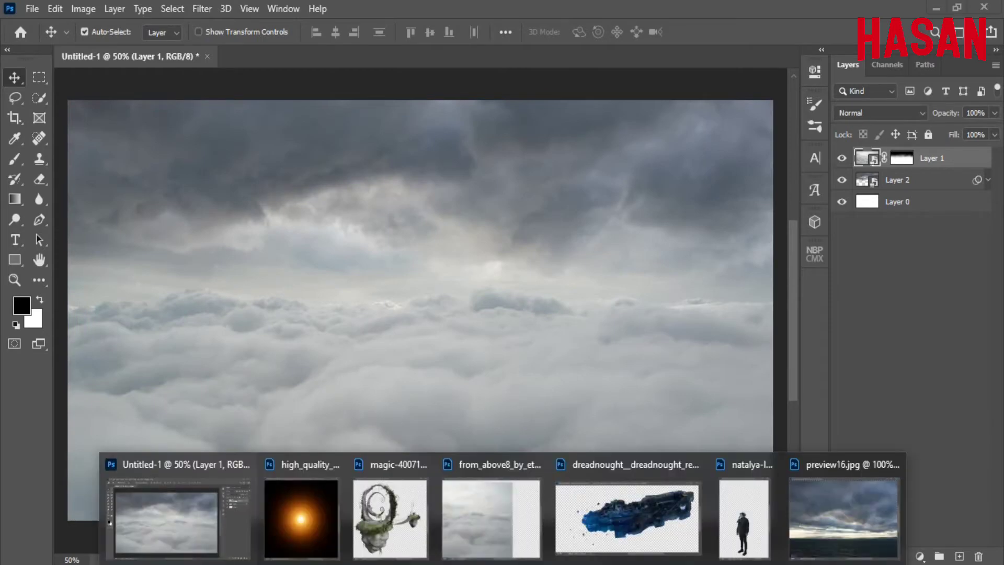
Step: Copy the island layer from magic-4007192.png into the composite and close the source
{"action": "left_click", "coordinate": [390, 517]}
{"action": "left_click_drag", "start_coordinate": [545, 85], "coordinate": [914, 46]}
{"action": "mouse_move", "coordinate": [797, 398]}
{"action": "left_mouse_down"}
{"action": "mouse_move", "coordinate": [385, 359]}
{"action": "mouse_move", "coordinate": [415, 312]}
{"action": "left_mouse_up"}
{"action": "left_click_drag", "start_coordinate": [900, 55], "coordinate": [593, 54]}
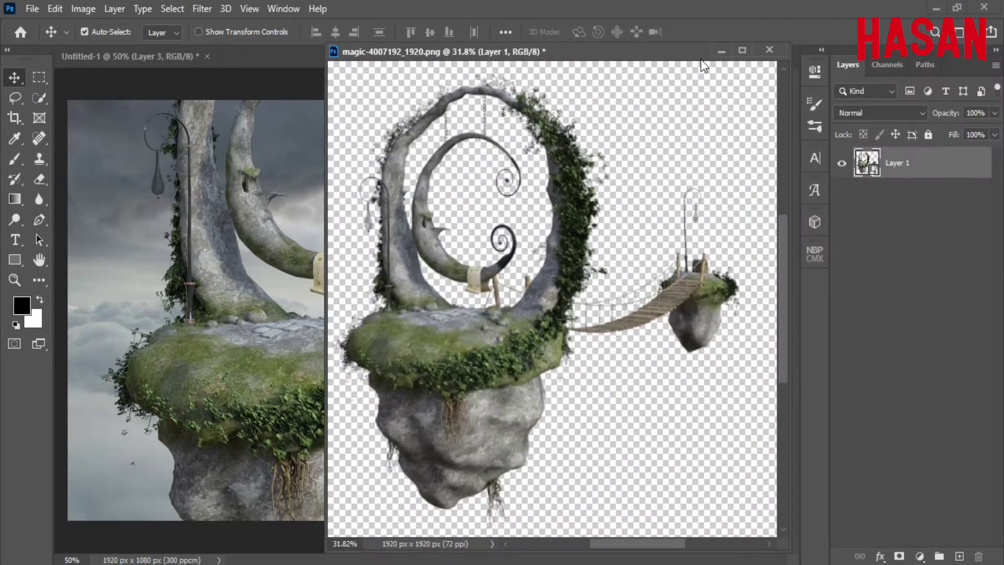
{"action": "left_click", "coordinate": [701, 58]}
Step: Resize, centre, and widen the island layer over the clouds, then commit
{"action": "key", "text": "ctrl+t"}
{"action": "key", "text": "ctrl+minus"}
{"action": "key", "text": "ctrl+minus"}
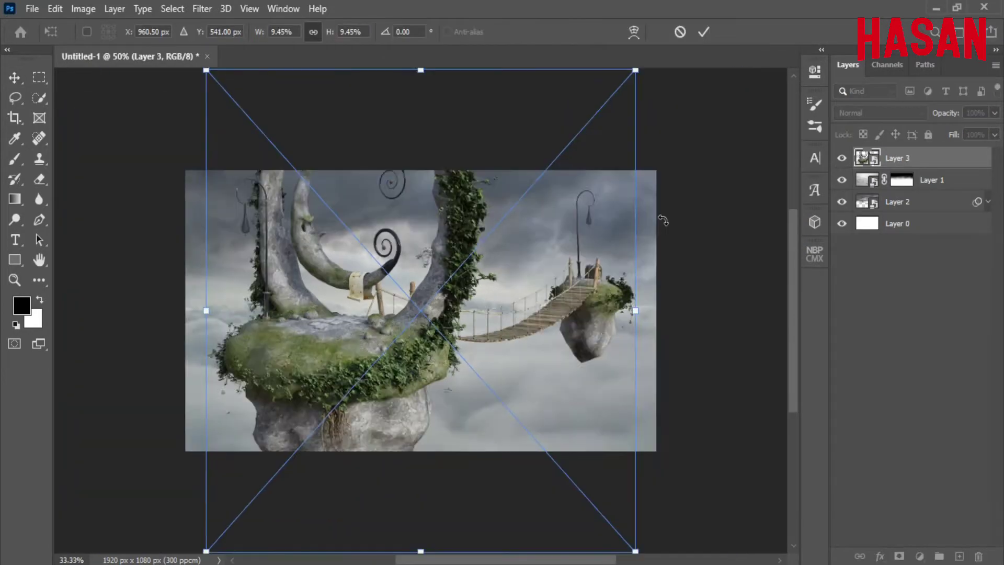
{"action": "key", "text": "ctrl+plus"}
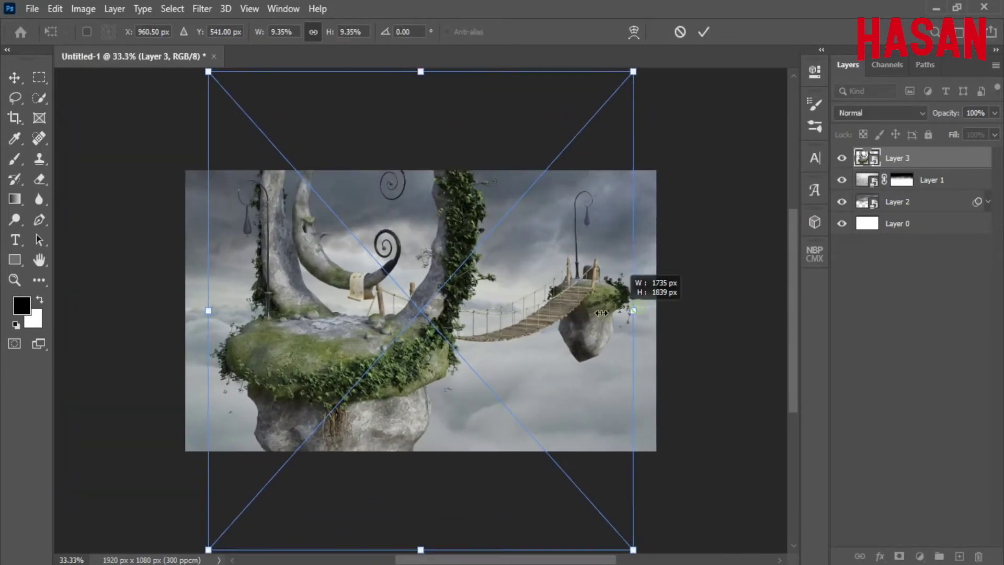
{"action": "left_click_drag", "start_coordinate": [635, 309], "coordinate": [529, 309]}
{"action": "key", "text": "ctrl+plus"}
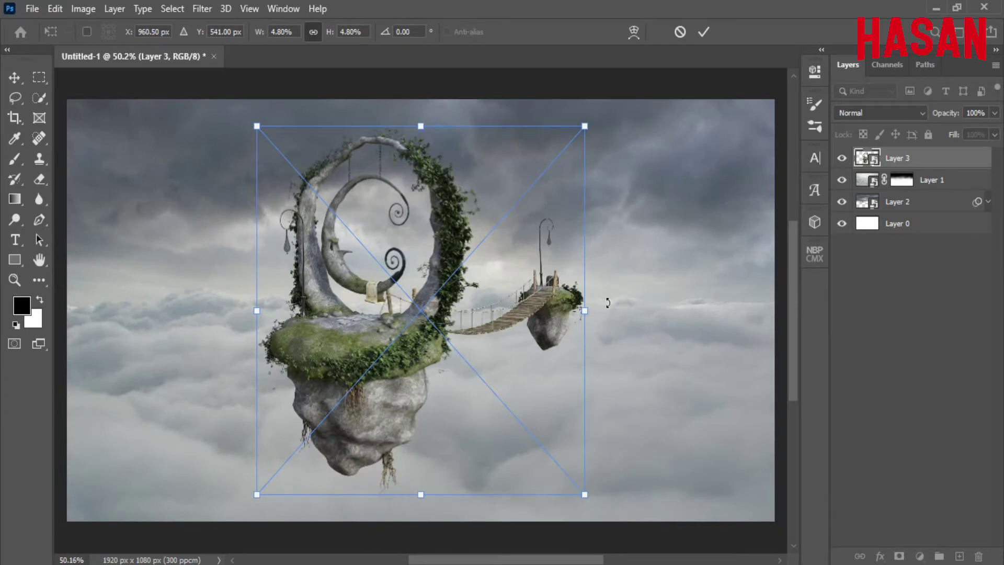
{"action": "left_click_drag", "start_coordinate": [608, 302], "coordinate": [602, 308]}
{"action": "left_click_drag", "start_coordinate": [435, 341], "coordinate": [447, 341]}
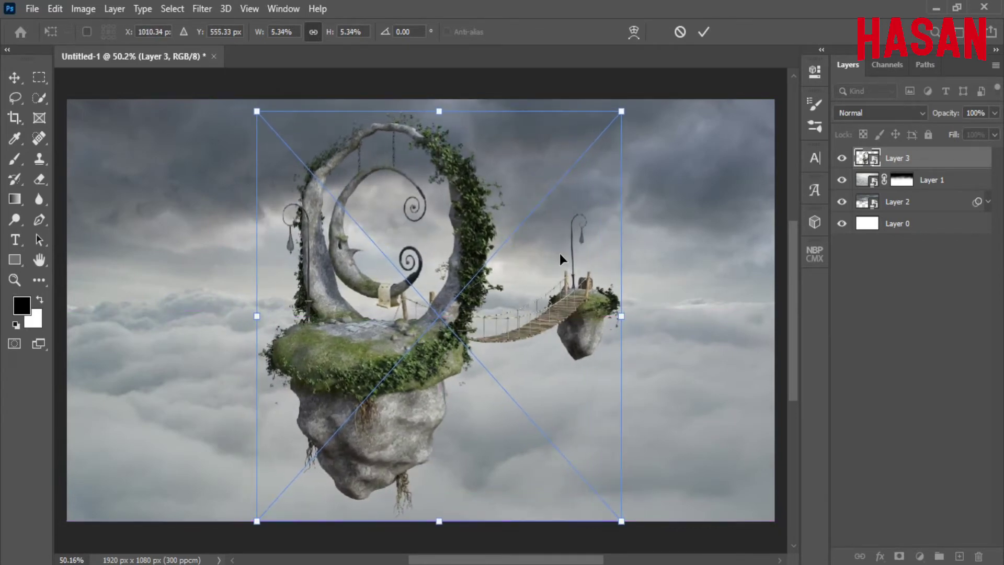
{"action": "left_click_drag", "start_coordinate": [634, 308], "coordinate": [677, 309]}
{"action": "left_click_drag", "start_coordinate": [257, 315], "coordinate": [251, 316]}
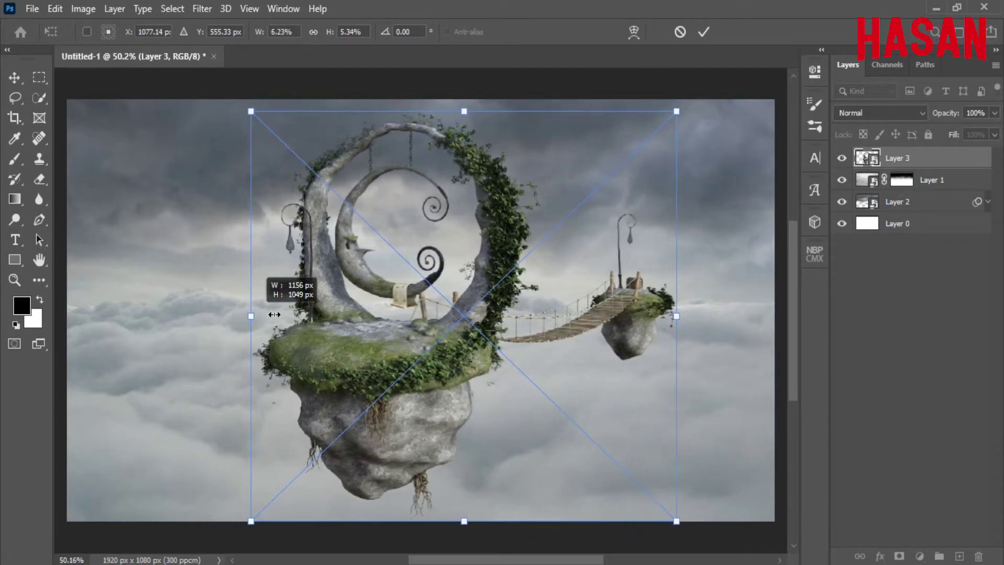
{"action": "left_click_drag", "start_coordinate": [676, 316], "coordinate": [689, 316]}
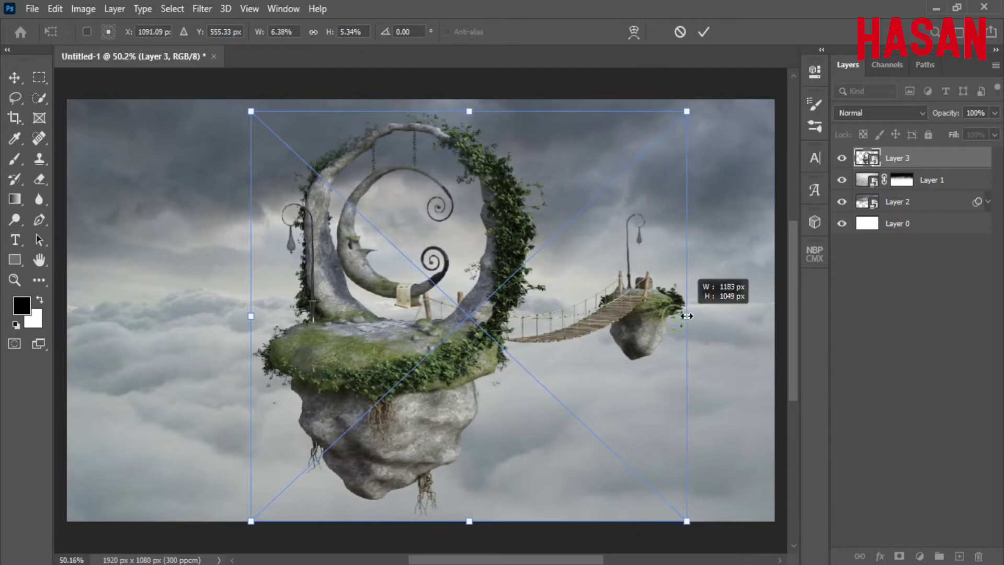
{"action": "left_click", "coordinate": [701, 32]}
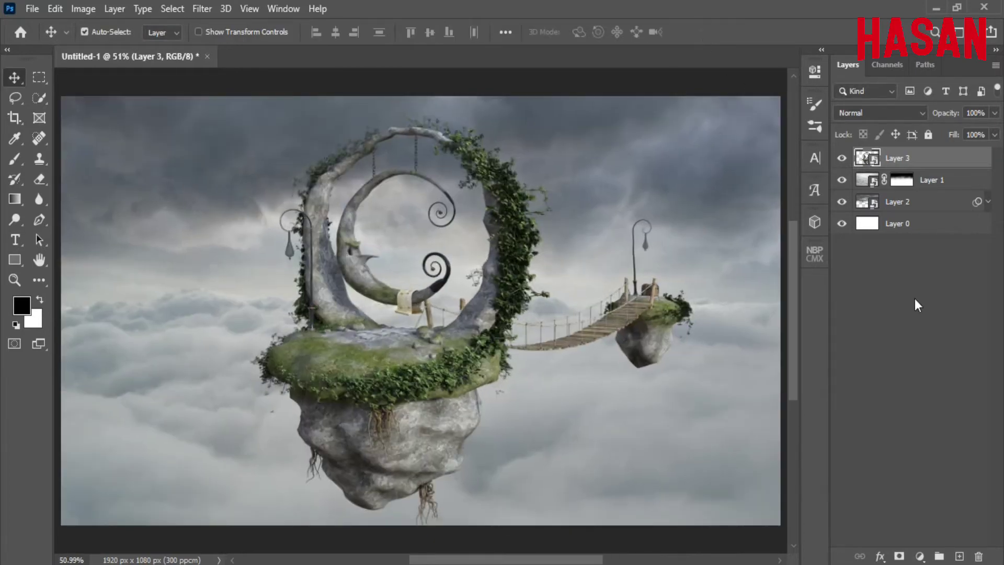
Step: Fade the island rock's underside and the small islet's lower edge into the clouds
{"action": "key", "text": "b"}
{"action": "right_click", "coordinate": [340, 264]}
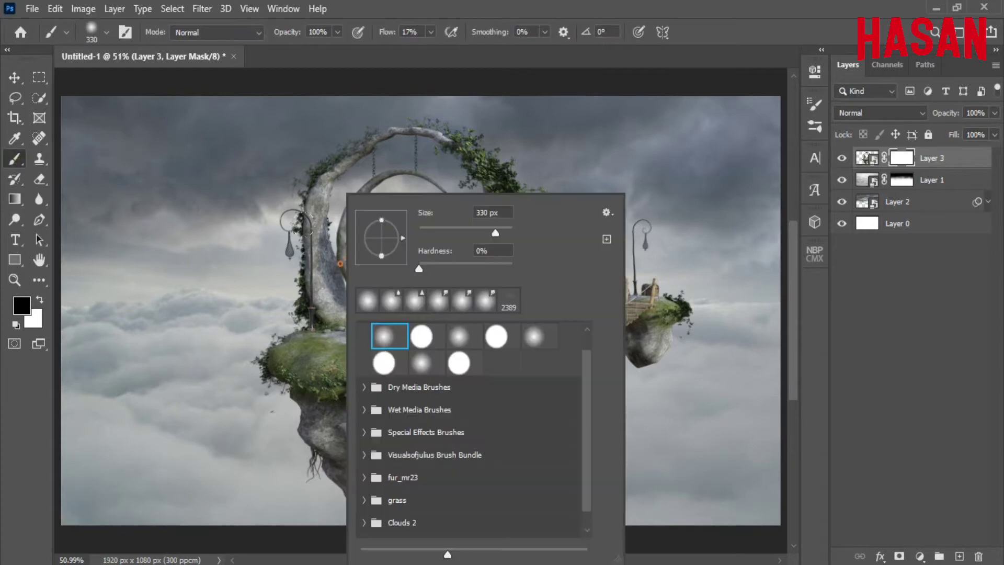
{"action": "left_click", "coordinate": [415, 70]}
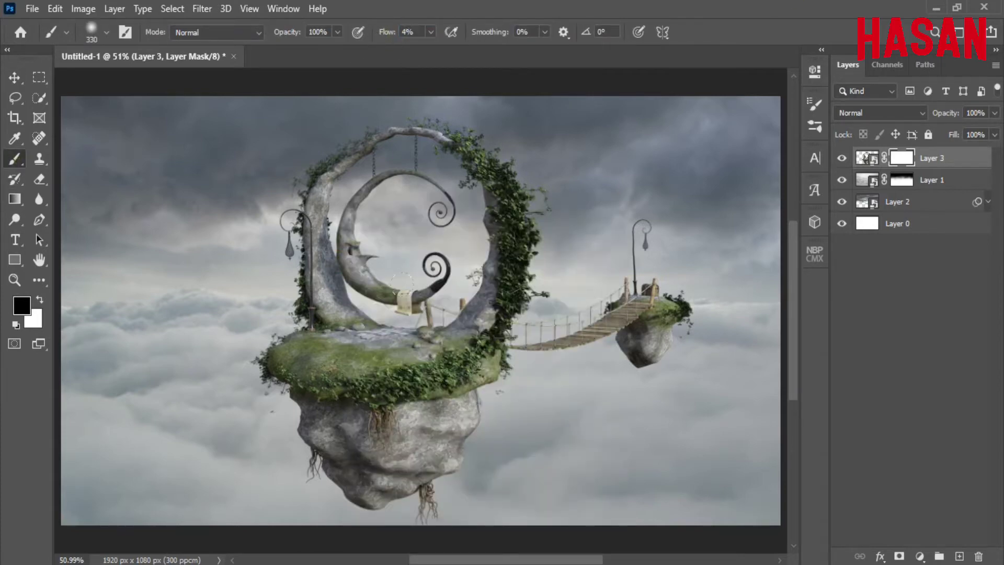
{"action": "scroll", "coordinate": [403, 284], "scroll_direction": "down", "scroll_amount": 3}
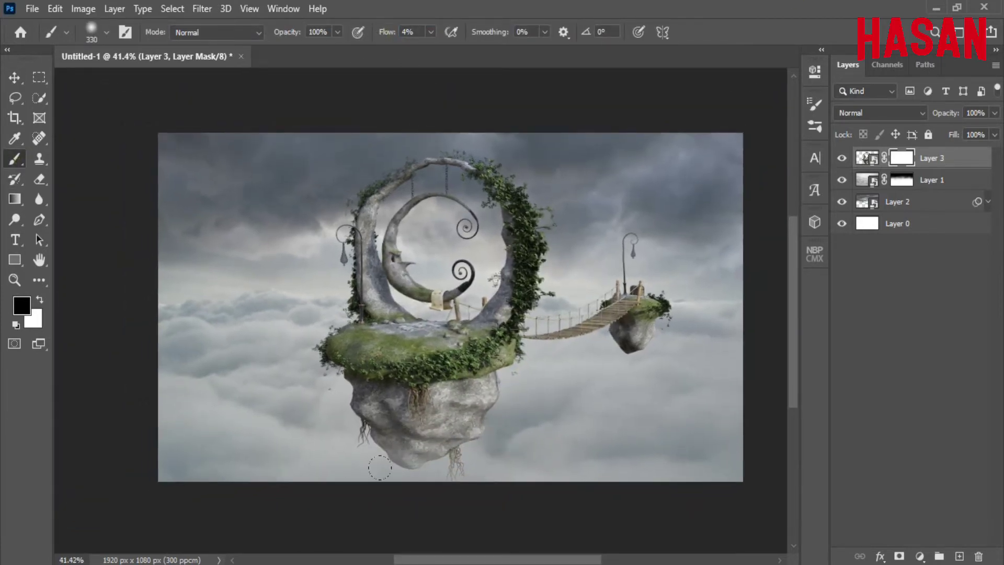
{"action": "left_click_drag", "start_coordinate": [380, 467], "coordinate": [403, 414]}
{"action": "scroll", "coordinate": [687, 363], "scroll_direction": "up", "scroll_amount": 3}
{"action": "scroll", "coordinate": [644, 412], "scroll_direction": "up", "scroll_amount": 3}
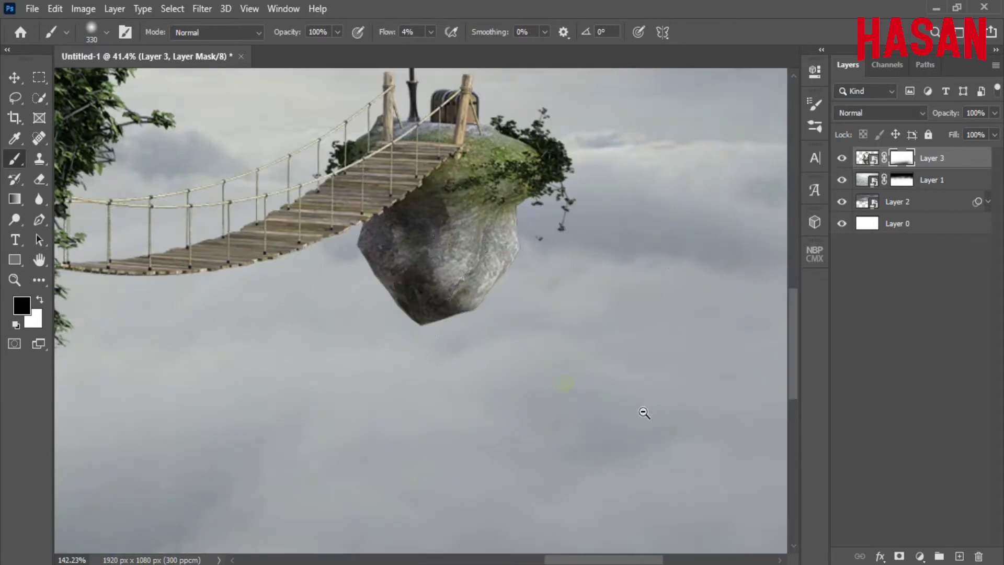
{"action": "mouse_move", "coordinate": [419, 313]}
{"action": "left_mouse_down"}
{"action": "mouse_move", "coordinate": [516, 220]}
{"action": "mouse_move", "coordinate": [366, 309]}
{"action": "left_mouse_up"}
{"action": "scroll", "coordinate": [606, 273], "scroll_direction": "down", "scroll_amount": 5}
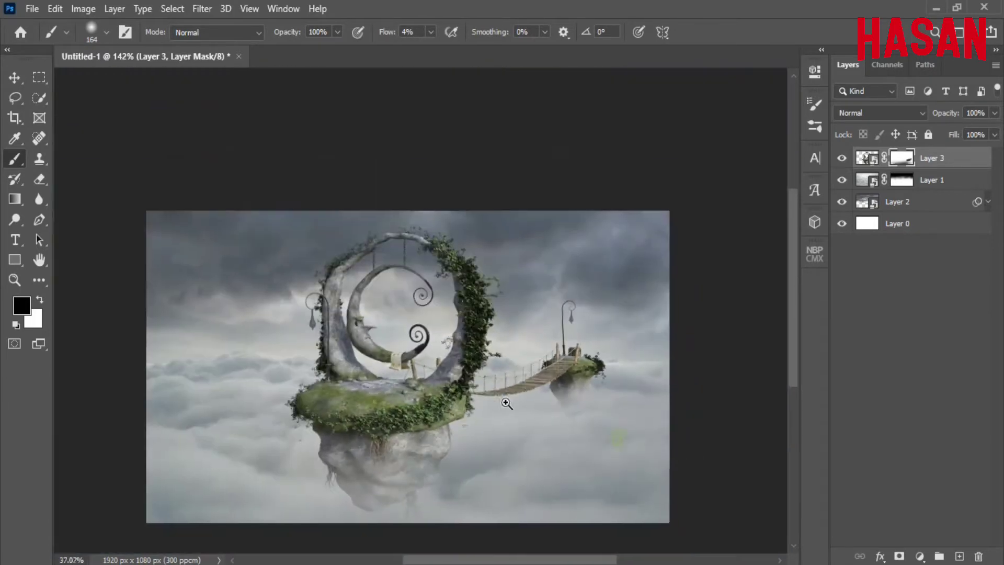
{"action": "scroll", "coordinate": [504, 404], "scroll_direction": "up", "scroll_amount": 2}
{"action": "scroll", "coordinate": [576, 359], "scroll_direction": "up", "scroll_amount": 2}
{"action": "scroll", "coordinate": [466, 419], "scroll_direction": "up", "scroll_amount": 1}
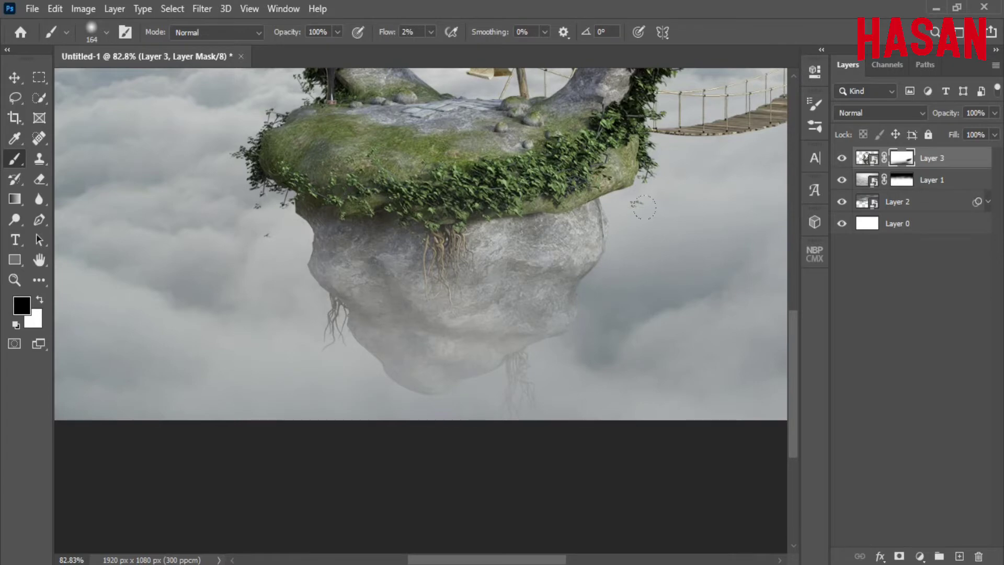
Step: Fog over the lower rock beneath the island, restoring some detail with resized brushes
{"action": "left_click_drag", "start_coordinate": [517, 335], "coordinate": [476, 366]}
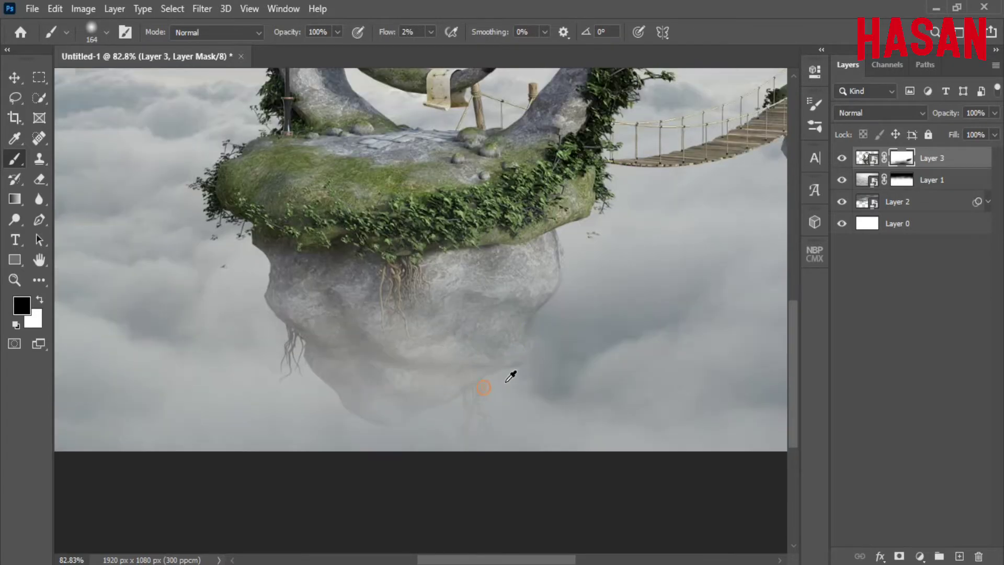
{"action": "right_click", "coordinate": [511, 376], "text": "alt"}
{"action": "scroll", "coordinate": [536, 371], "scroll_direction": "down", "scroll_amount": 1}
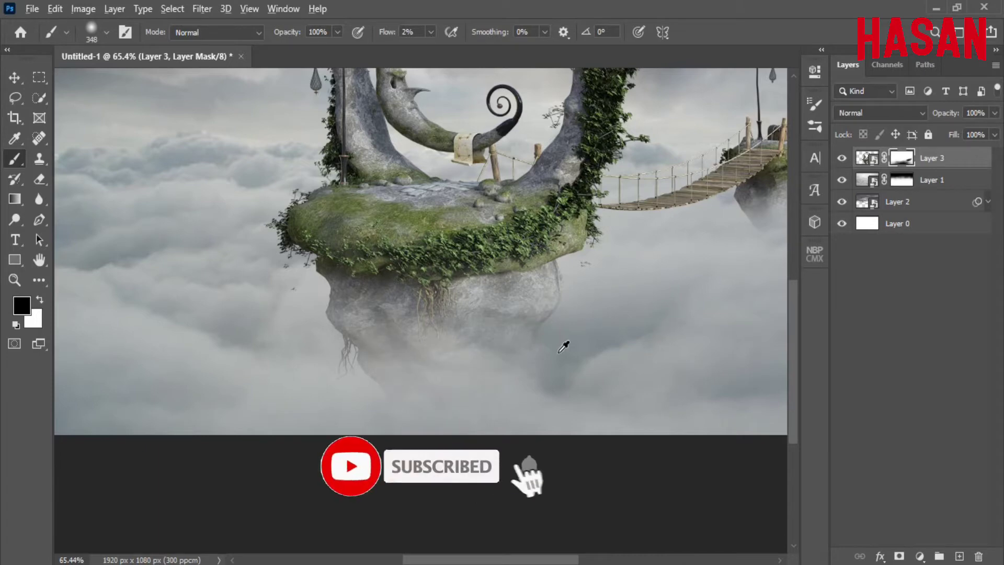
{"action": "right_click", "coordinate": [563, 346], "text": "alt"}
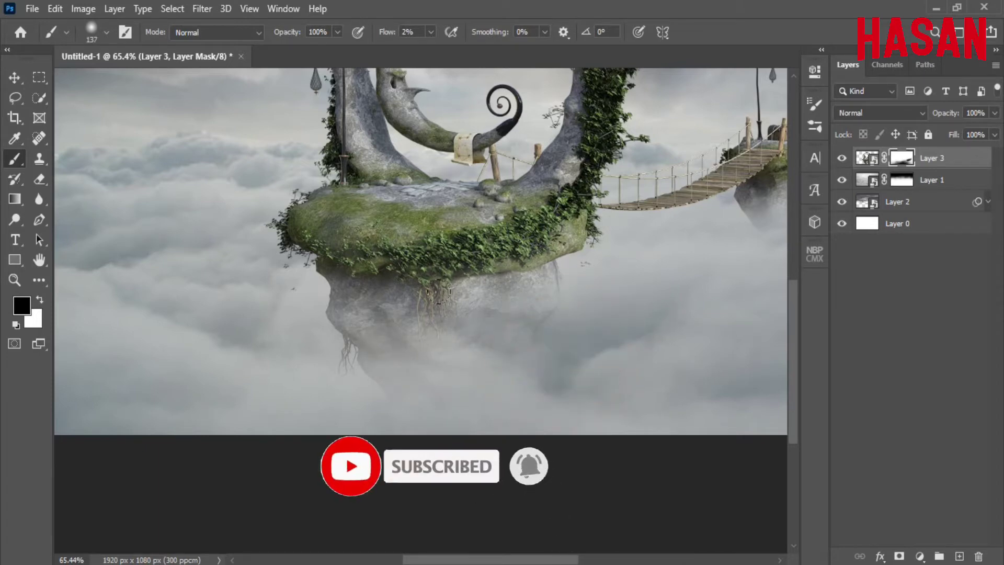
{"action": "left_click_drag", "start_coordinate": [335, 262], "coordinate": [442, 312]}
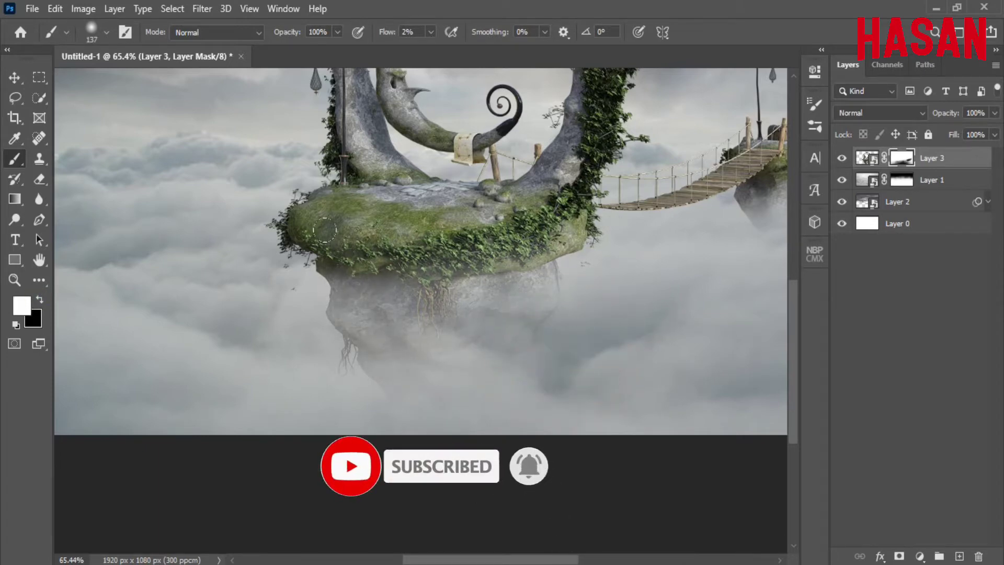
{"action": "right_click", "coordinate": [358, 230], "text": "alt"}
{"action": "scroll", "coordinate": [545, 292], "scroll_direction": "down", "scroll_amount": 5}
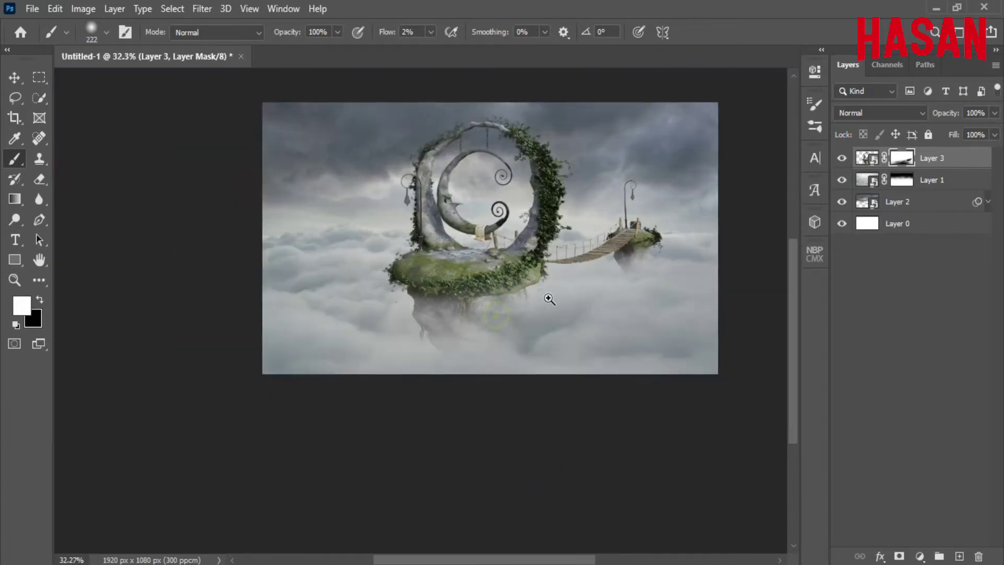
{"action": "scroll", "coordinate": [470, 303], "scroll_direction": "up", "scroll_amount": 3}
{"action": "scroll", "coordinate": [448, 303], "scroll_direction": "up", "scroll_amount": 3}
{"action": "scroll", "coordinate": [320, 262], "scroll_direction": "up", "scroll_amount": 1}
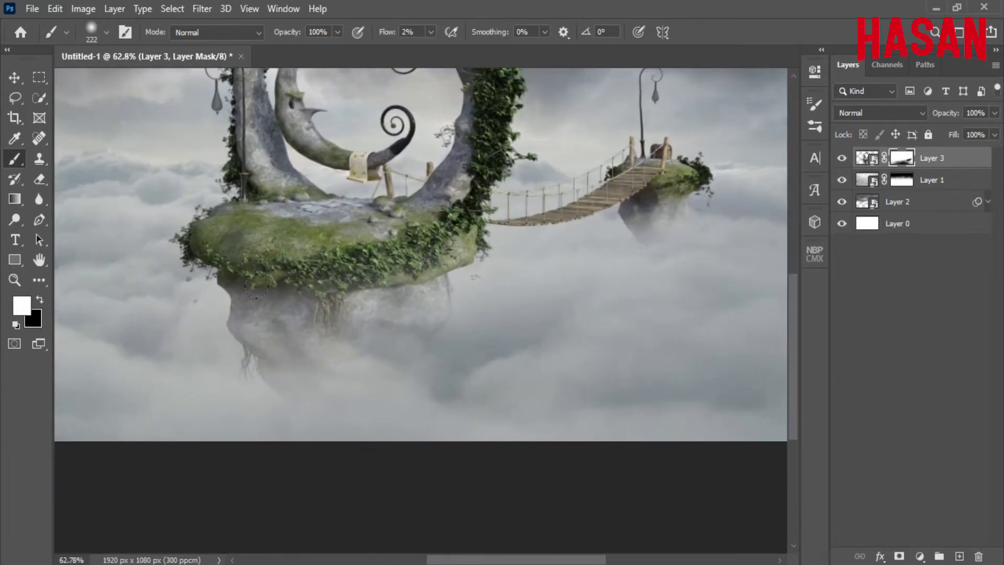
{"action": "left_click_drag", "start_coordinate": [197, 317], "coordinate": [309, 361]}
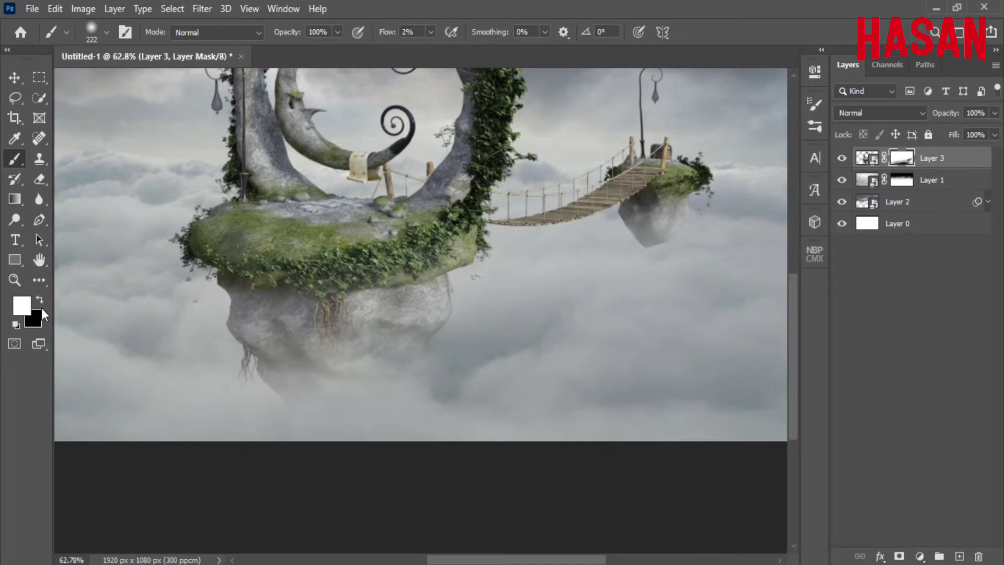
{"action": "scroll", "coordinate": [653, 244], "scroll_direction": "up", "scroll_amount": 3}
{"action": "right_click", "coordinate": [582, 320], "text": "alt"}
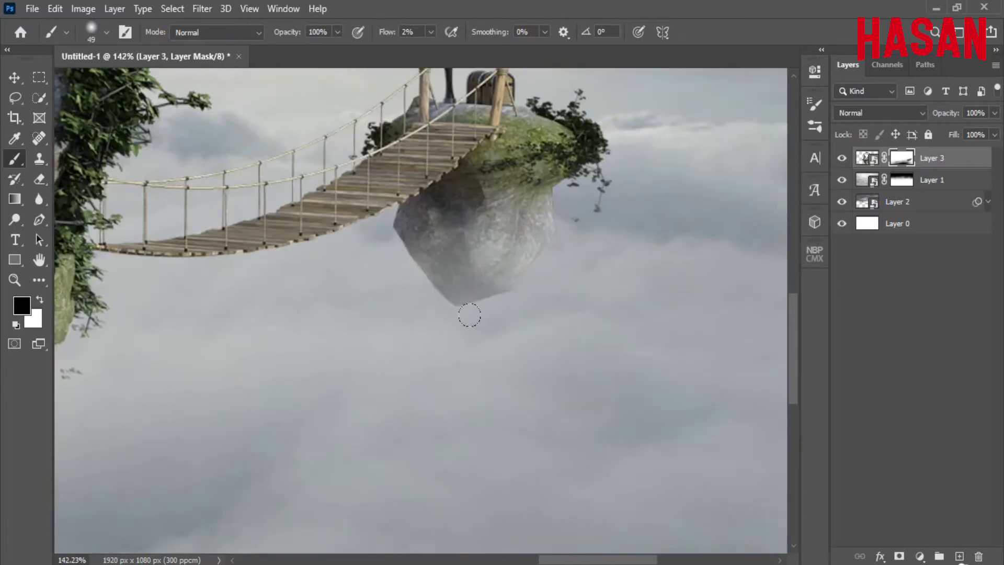
{"action": "right_click", "coordinate": [504, 322], "text": "alt"}
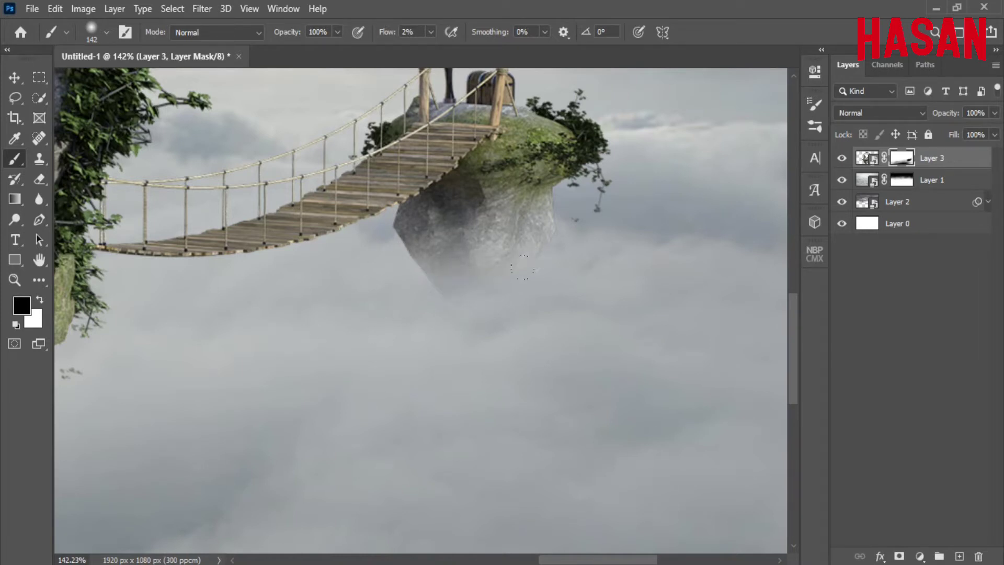
Step: Adjust the brush size and fit the whole composite in view
{"action": "key", "text": "ctrl+0"}
{"action": "key", "text": "ctrl+minus"}
{"action": "key", "text": "ctrl+minus"}
{"action": "key", "text": "ctrl+0"}
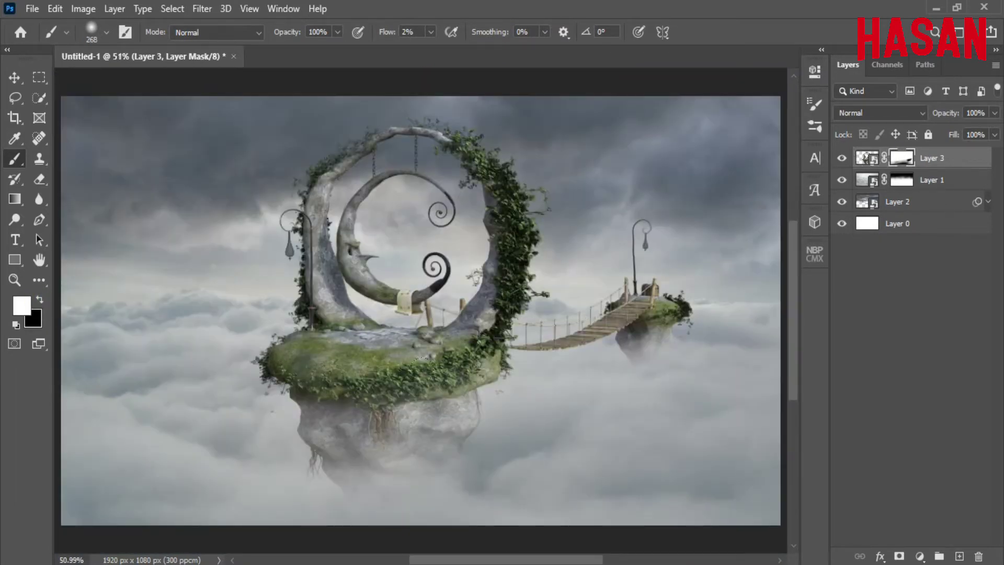
{"action": "scroll", "coordinate": [418, 313], "scroll_direction": "down", "scroll_amount": 3}
{"action": "key", "text": "bracketright"}
{"action": "key", "text": "bracketright"}
{"action": "key", "text": "bracketright"}
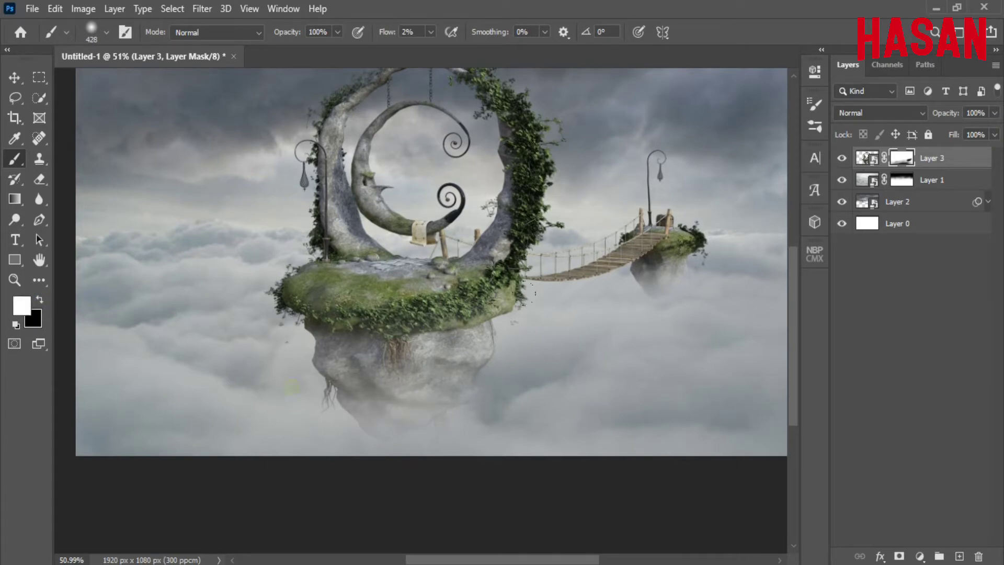
{"action": "scroll", "coordinate": [292, 387], "scroll_direction": "up", "scroll_amount": 2}
{"action": "scroll", "coordinate": [291, 387], "scroll_direction": "right", "scroll_amount": 5}
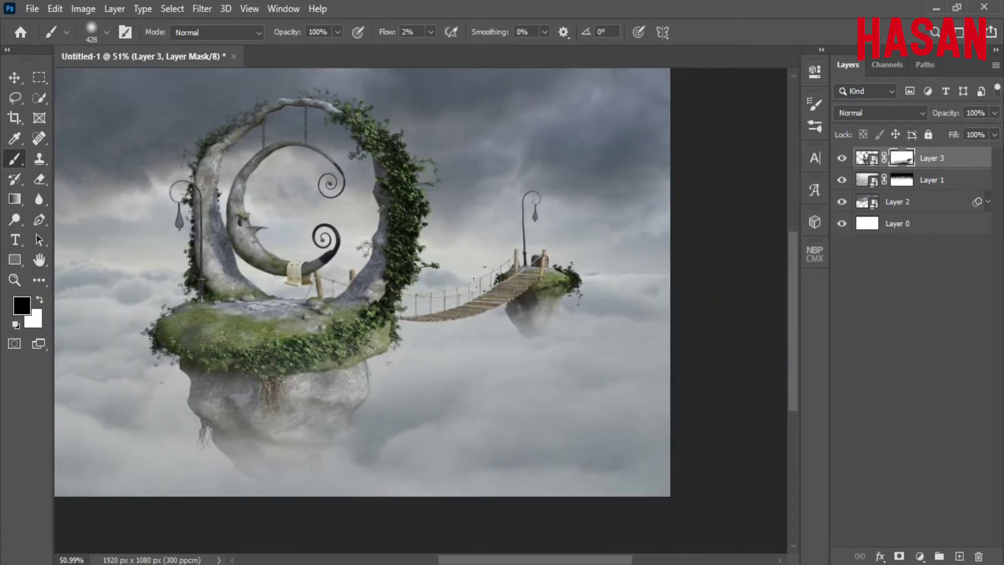
{"action": "key", "text": "bracketleft"}
{"action": "key", "text": "bracketleft"}
{"action": "key", "text": "bracketleft"}
{"action": "key", "text": "ctrl+0"}
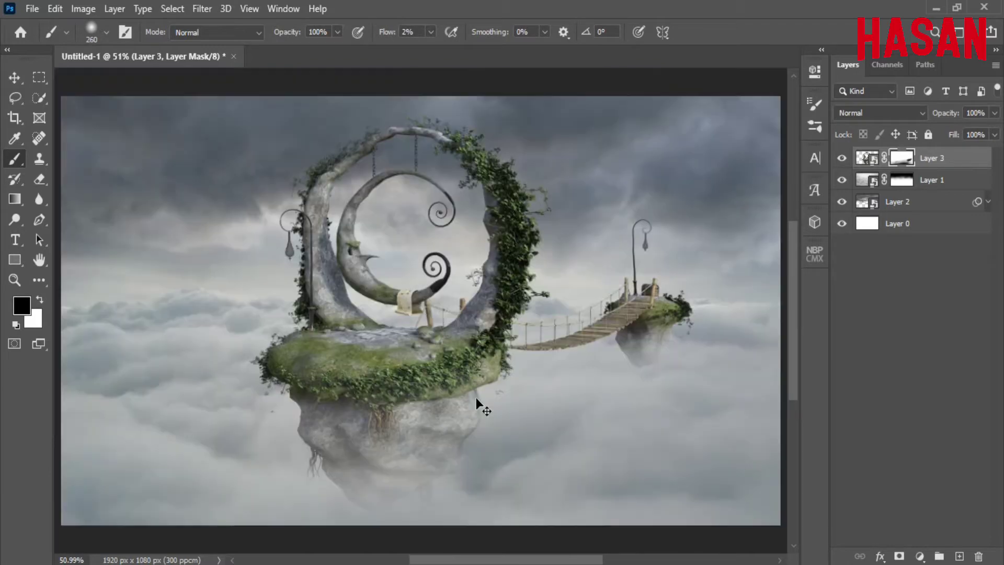
{"action": "key", "text": "ctrl+minus"}
{"action": "key", "text": "ctrl+0"}
Step: Add an Exposure adjustment clipped to the cloud Layer 1 and lower its exposure
{"action": "key", "text": "v"}
{"action": "left_click", "coordinate": [919, 556]}
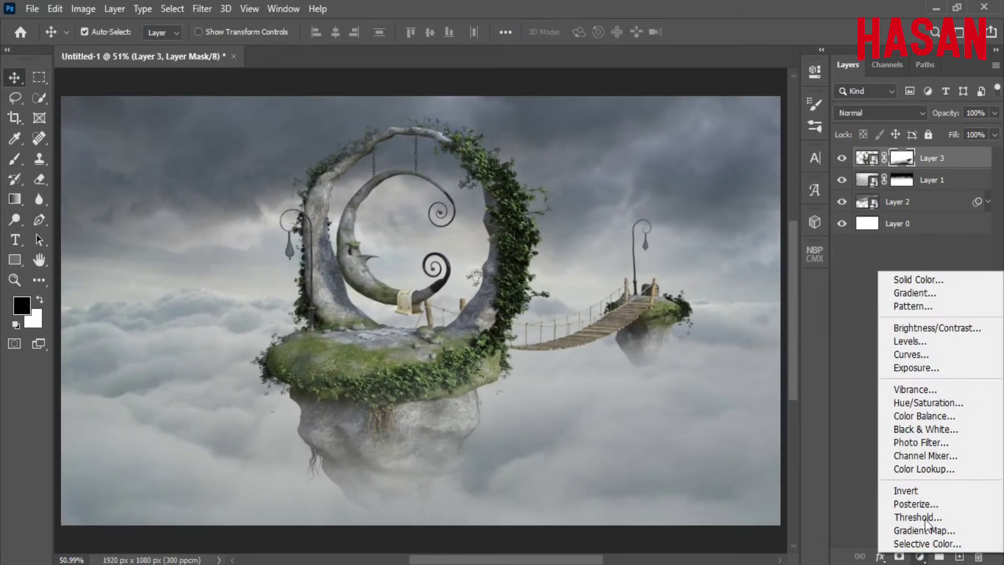
{"action": "left_click", "coordinate": [941, 372]}
{"action": "key", "text": "ctrl+alt+g"}
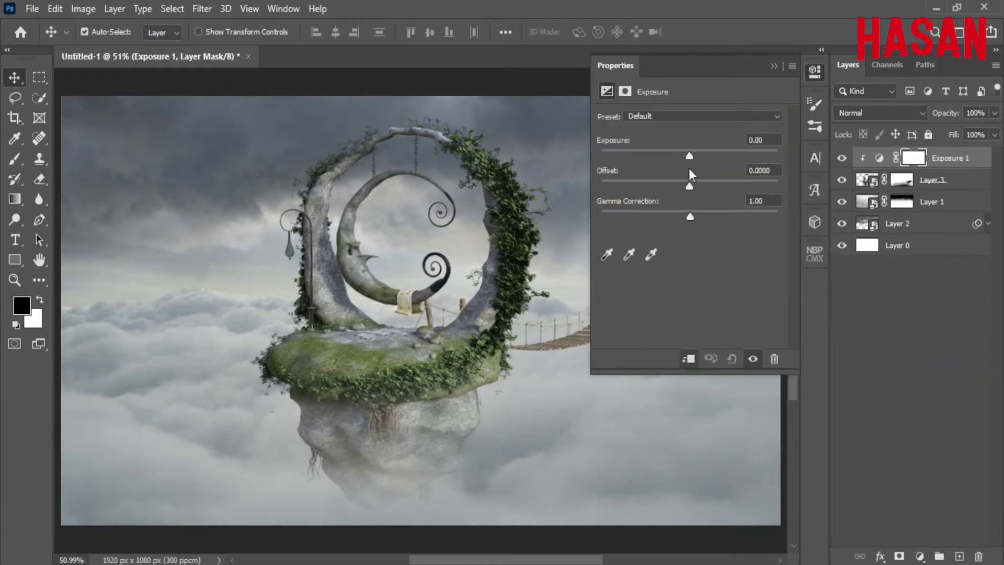
{"action": "left_click_drag", "start_coordinate": [690, 155], "coordinate": [684, 155]}
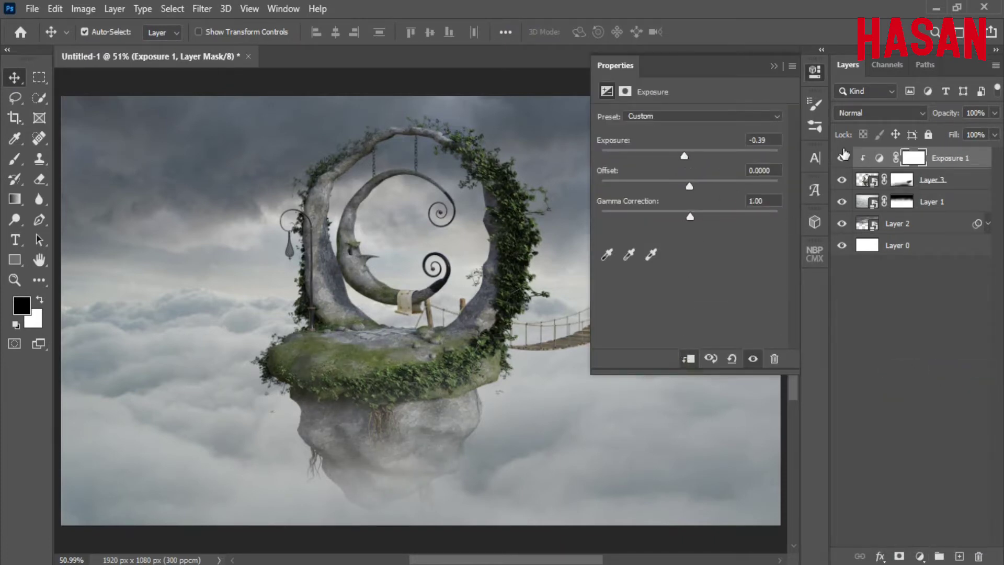
{"action": "left_click", "coordinate": [690, 359]}
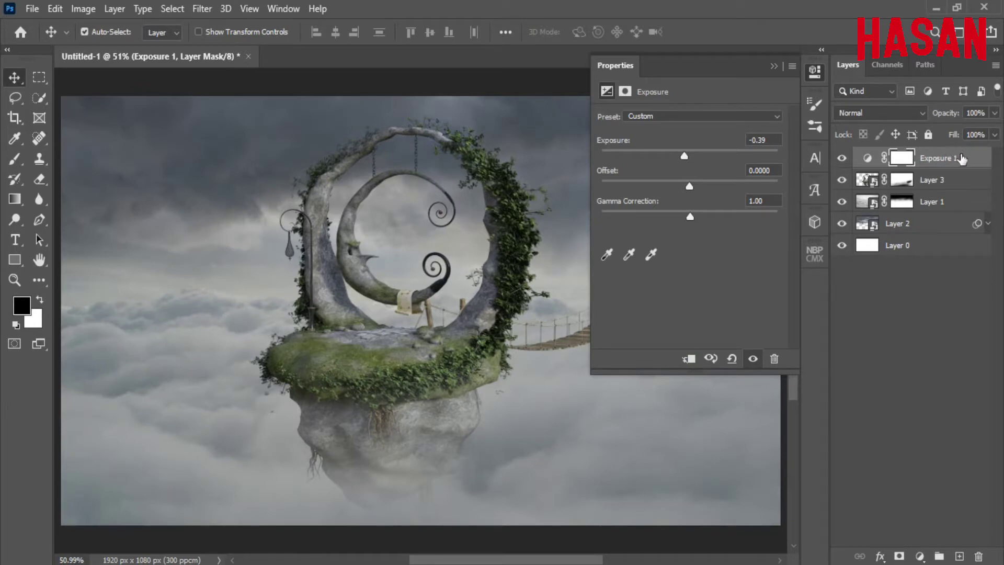
{"action": "left_click_drag", "start_coordinate": [961, 158], "coordinate": [961, 189]}
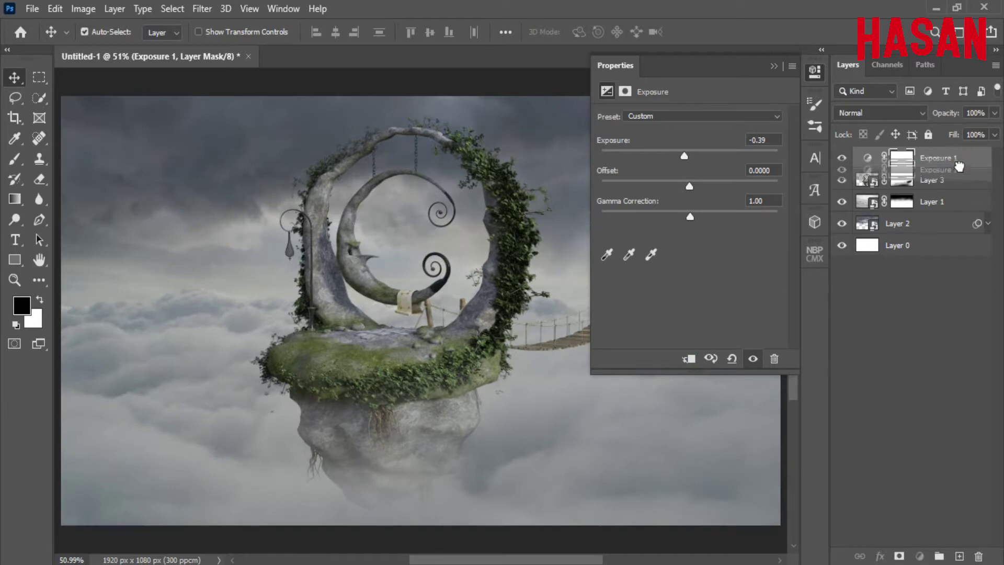
{"action": "left_click", "coordinate": [690, 359]}
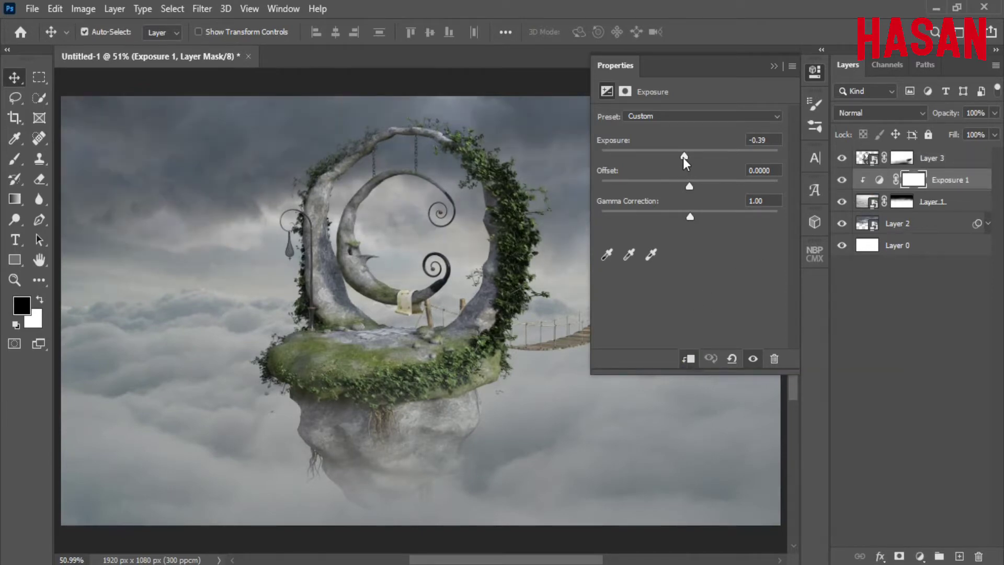
{"action": "left_click_drag", "start_coordinate": [683, 156], "coordinate": [674, 156]}
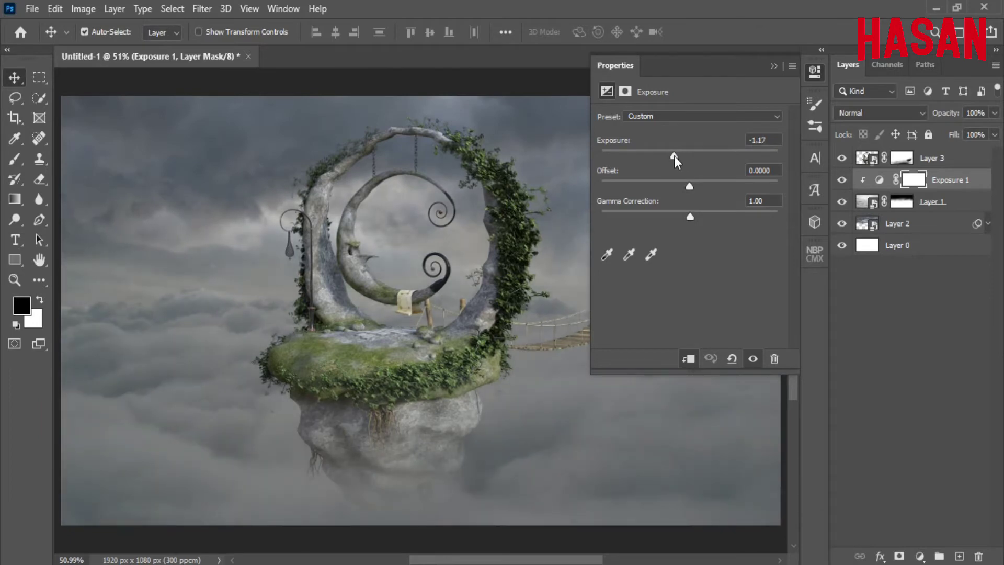
{"action": "left_click", "coordinate": [774, 66]}
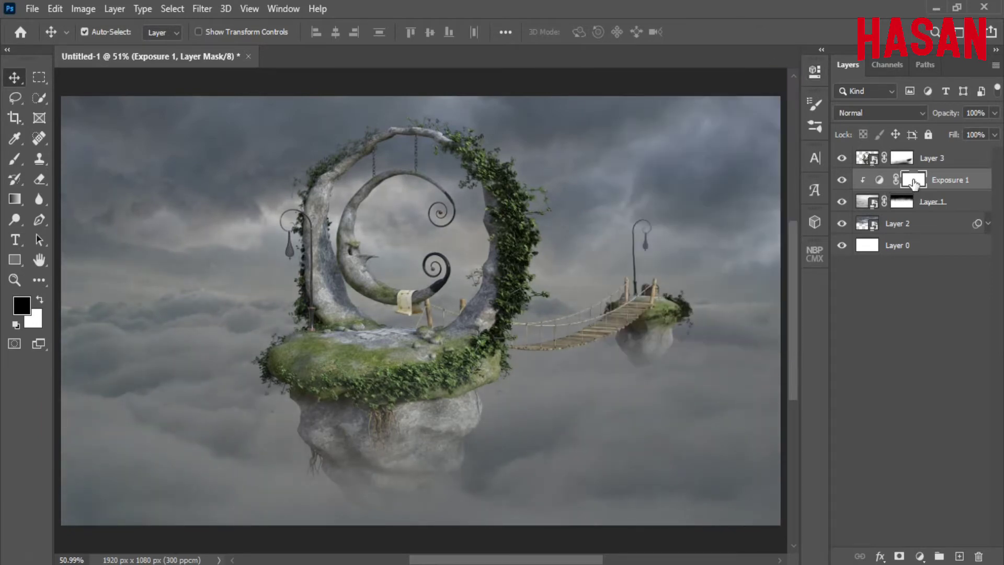
Step: Paint the Exposure mask with a large soft low-flow brush to lighten clouds around the arch and bridge
{"action": "left_click", "coordinate": [15, 158]}
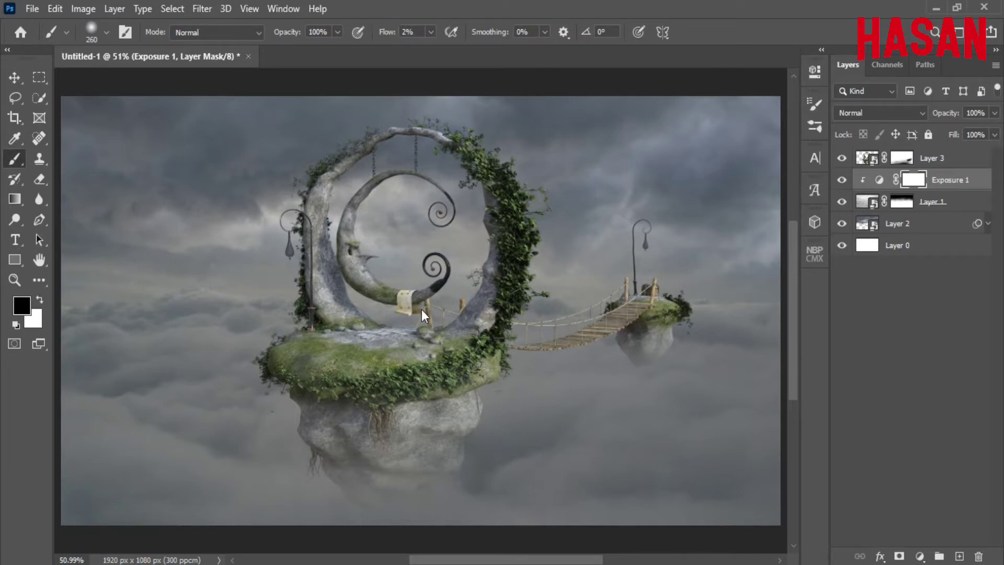
{"action": "key", "text": "bracketright"}
{"action": "scroll", "coordinate": [506, 360], "scroll_direction": "down", "scroll_amount": 1}
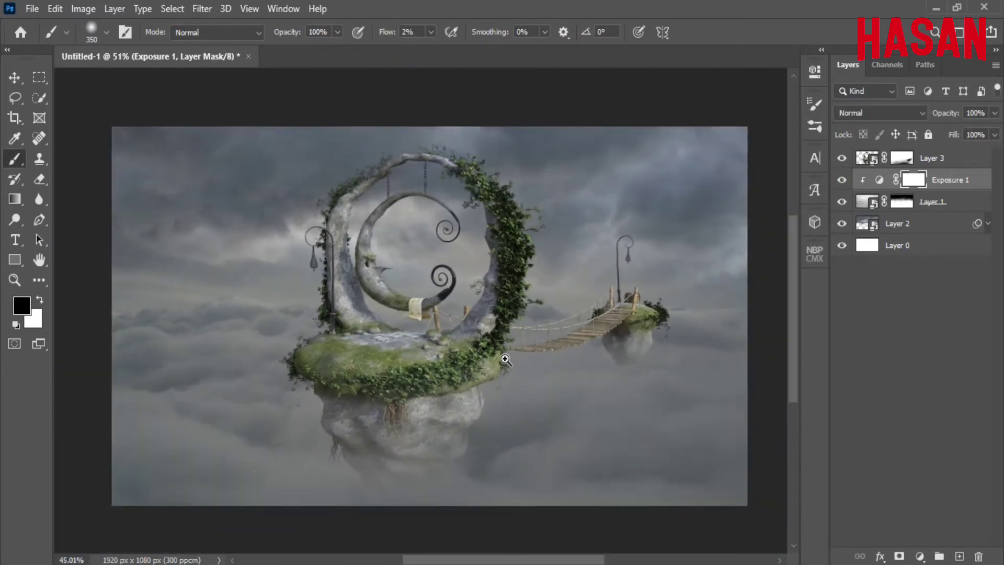
{"action": "scroll", "coordinate": [506, 347], "scroll_direction": "up", "scroll_amount": 1}
{"action": "key", "text": "bracketright"}
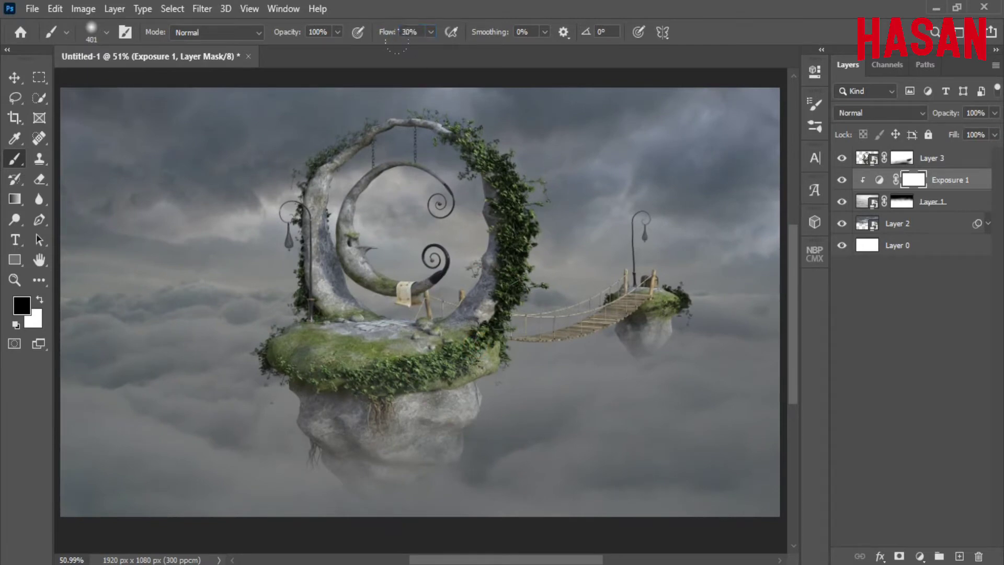
{"action": "scroll", "coordinate": [531, 353], "scroll_direction": "down", "scroll_amount": 2}
{"action": "left_click", "coordinate": [513, 381]}
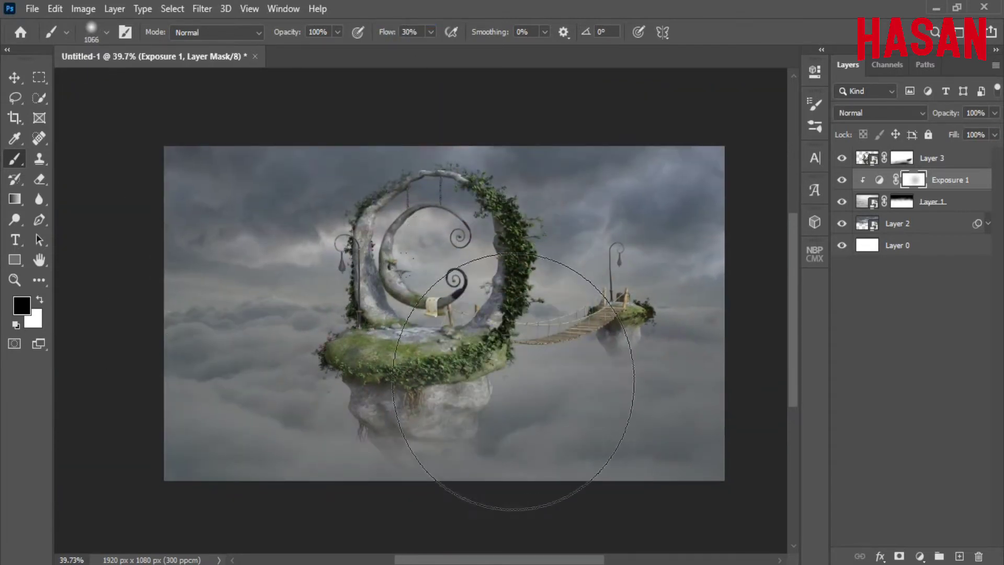
{"action": "left_click_drag", "start_coordinate": [513, 382], "coordinate": [531, 344]}
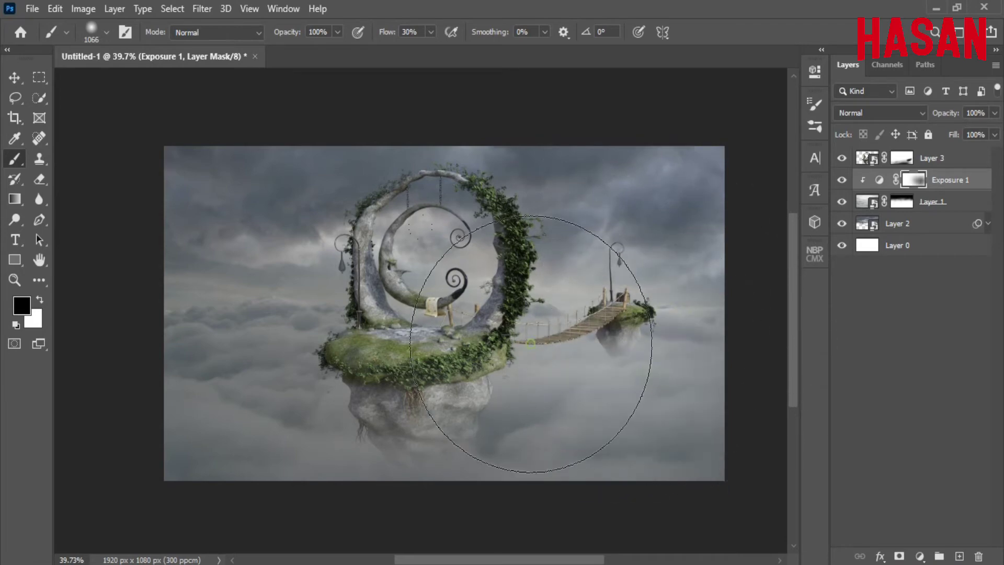
{"action": "mouse_move", "coordinate": [531, 344]}
{"action": "left_mouse_down"}
{"action": "mouse_move", "coordinate": [586, 293]}
{"action": "mouse_move", "coordinate": [471, 288]}
{"action": "left_mouse_up"}
{"action": "left_click_drag", "start_coordinate": [383, 36], "coordinate": [375, 37]}
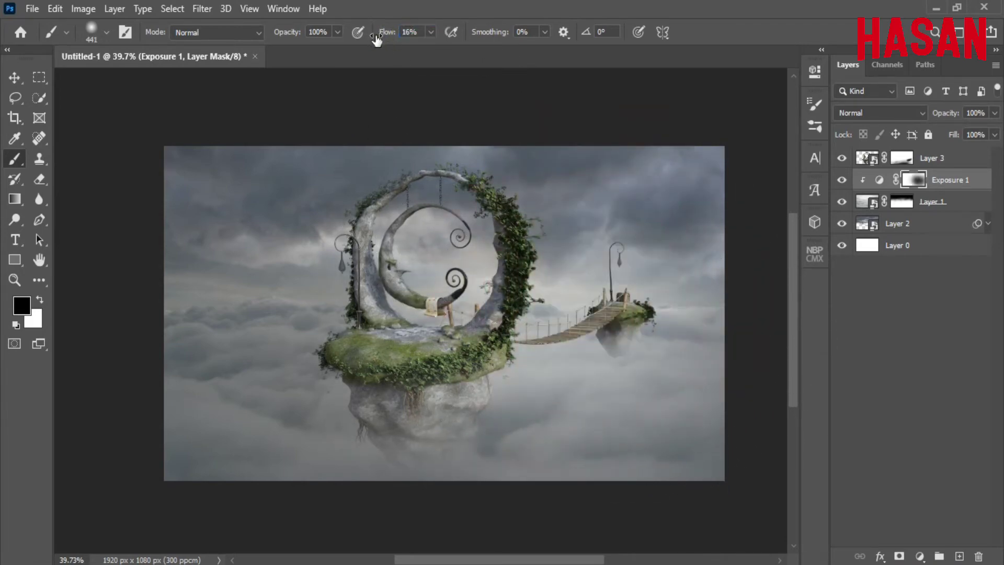
{"action": "mouse_move", "coordinate": [374, 309]}
{"action": "left_mouse_down"}
{"action": "mouse_move", "coordinate": [412, 321]}
{"action": "mouse_move", "coordinate": [233, 269]}
{"action": "mouse_move", "coordinate": [654, 374]}
{"action": "left_mouse_up"}
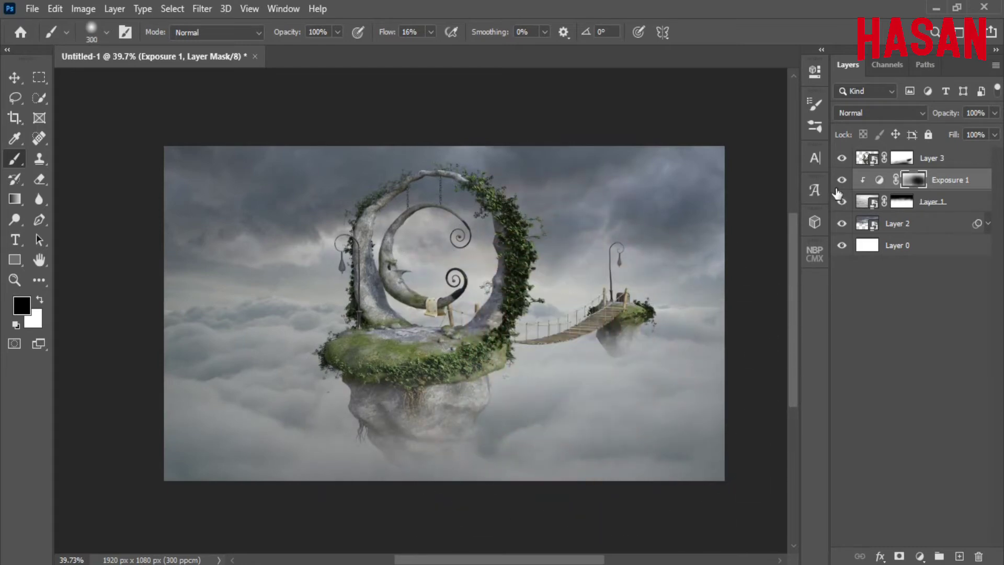
Step: Hide Exposure 1 to compare before and after, and expand Layer 2's filter list
{"action": "left_click", "coordinate": [841, 180]}
{"action": "scroll", "coordinate": [567, 343], "scroll_direction": "up", "scroll_amount": 2}
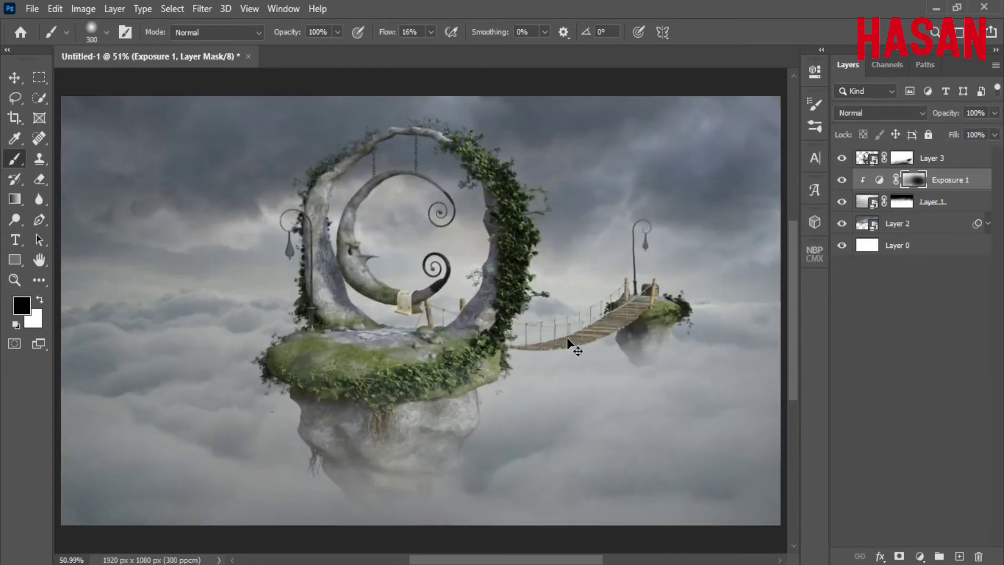
{"action": "left_click", "coordinate": [988, 224]}
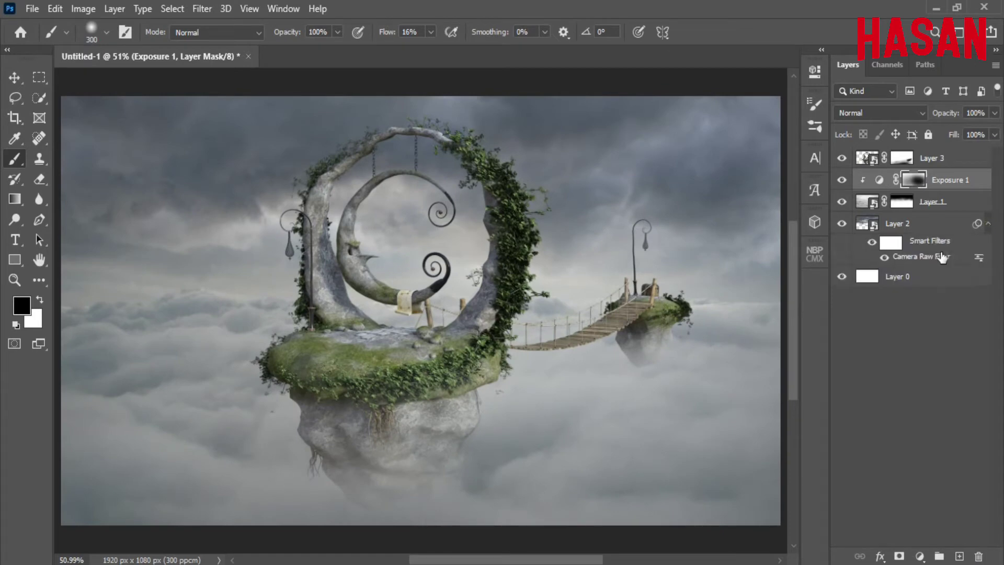
Step: Re-edit the sky Layer 2's Camera Raw filter with Whites at +60 and slightly lifted Blacks
{"action": "left_click", "coordinate": [7, 80]}
{"action": "left_click", "coordinate": [920, 256]}
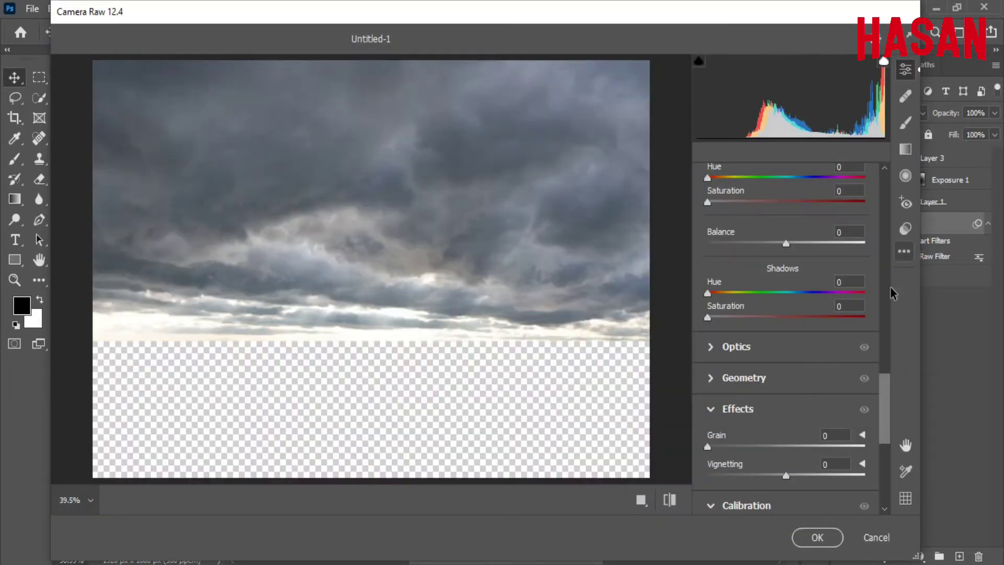
{"action": "left_click_drag", "start_coordinate": [886, 372], "coordinate": [887, 214]}
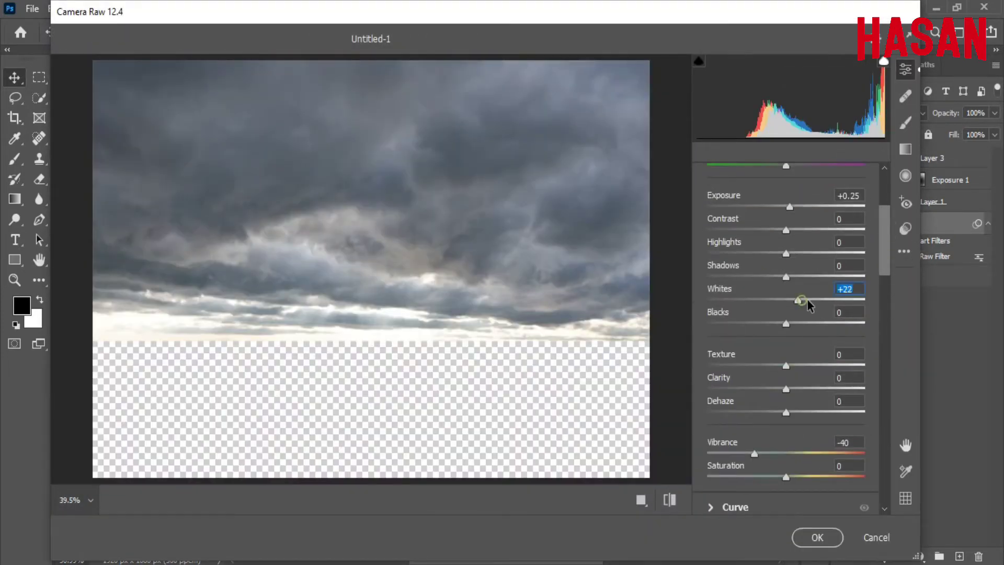
{"action": "left_click_drag", "start_coordinate": [807, 301], "coordinate": [832, 298]}
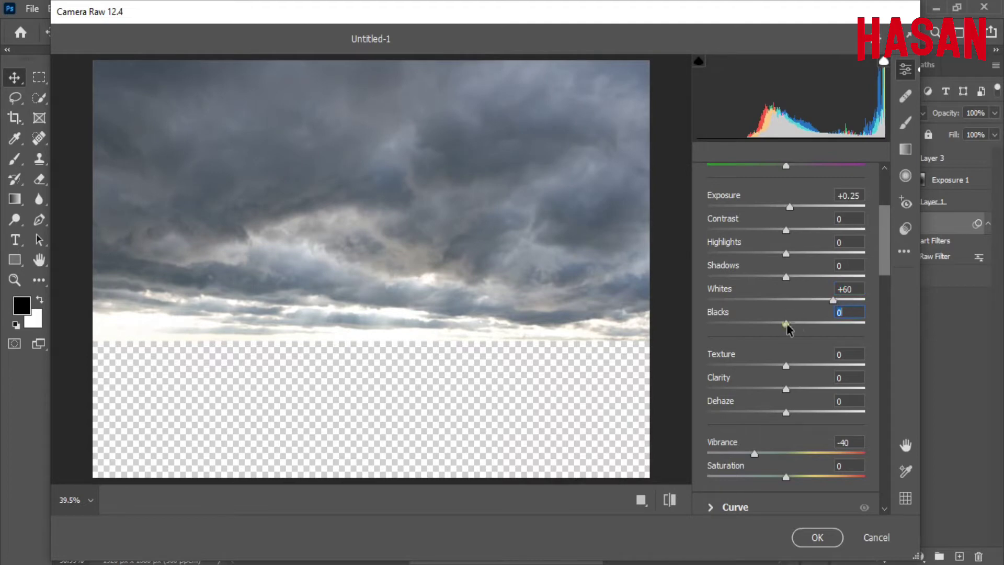
{"action": "left_click_drag", "start_coordinate": [786, 323], "coordinate": [793, 324]}
{"action": "left_click", "coordinate": [818, 537]}
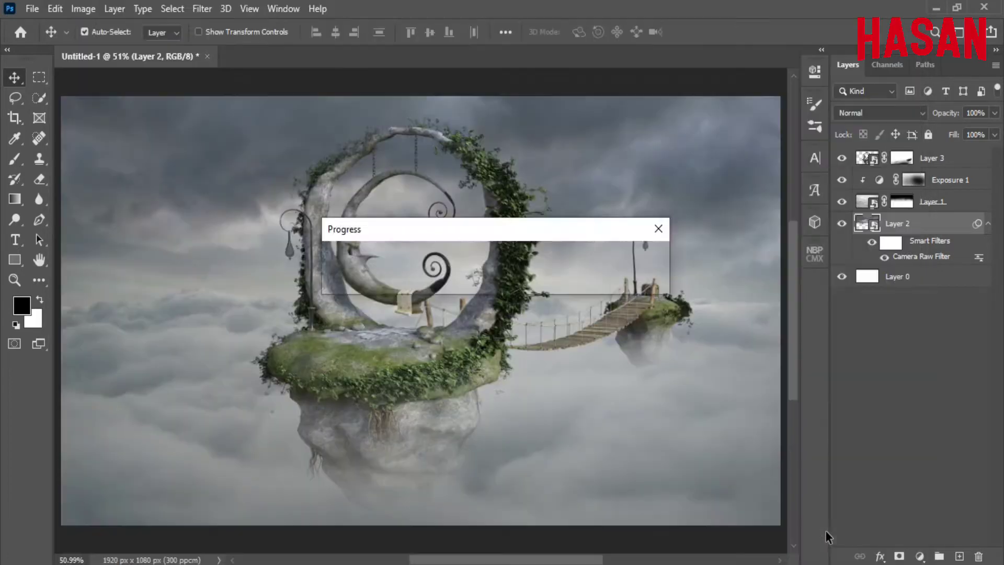
{"action": "left_click", "coordinate": [988, 224]}
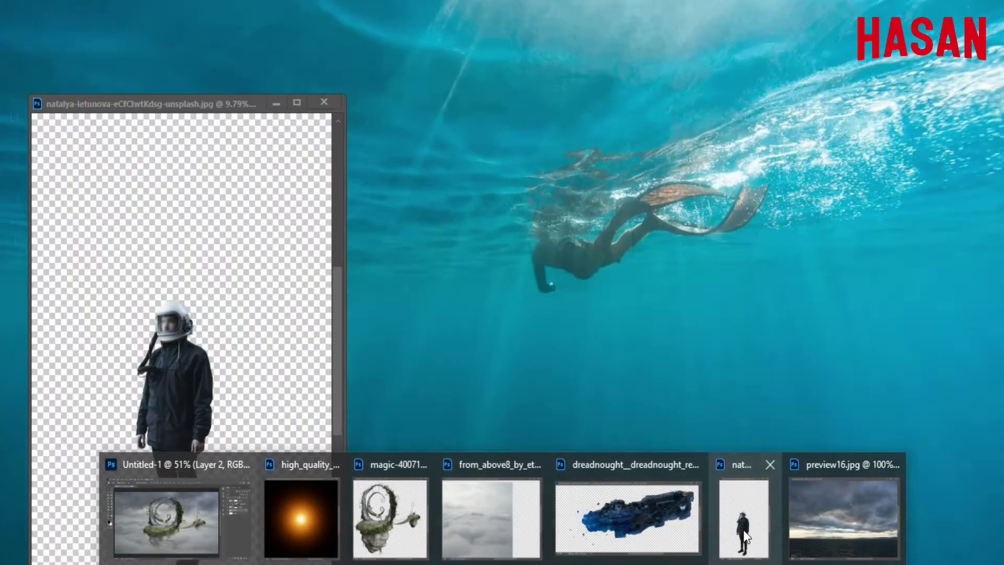
Step: Bring the masked astronaut from its photo into the composite as the top layer, ready to transform
{"action": "left_click", "coordinate": [745, 536]}
{"action": "left_click_drag", "start_coordinate": [157, 103], "coordinate": [844, 44]}
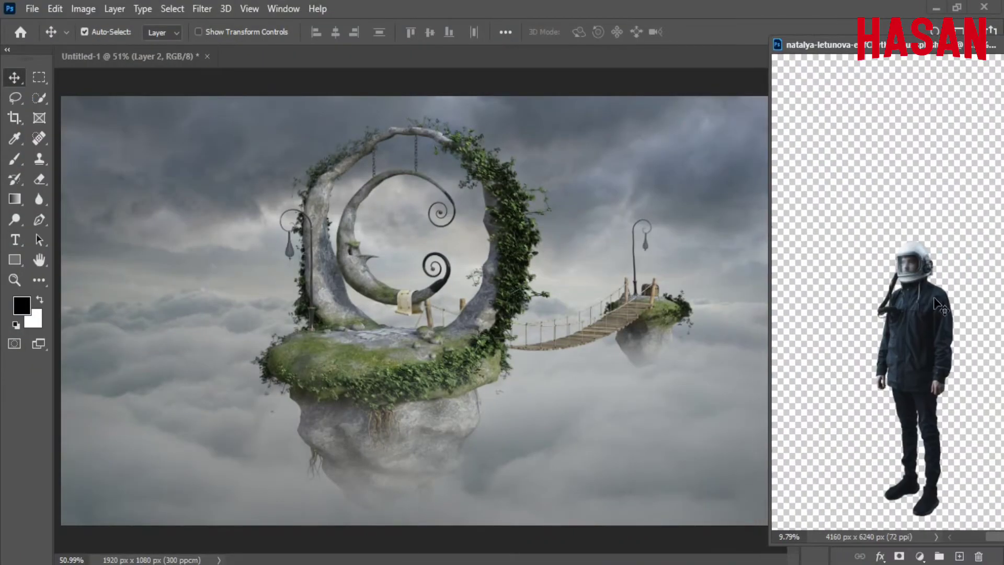
{"action": "left_click_drag", "start_coordinate": [416, 271], "coordinate": [504, 234]}
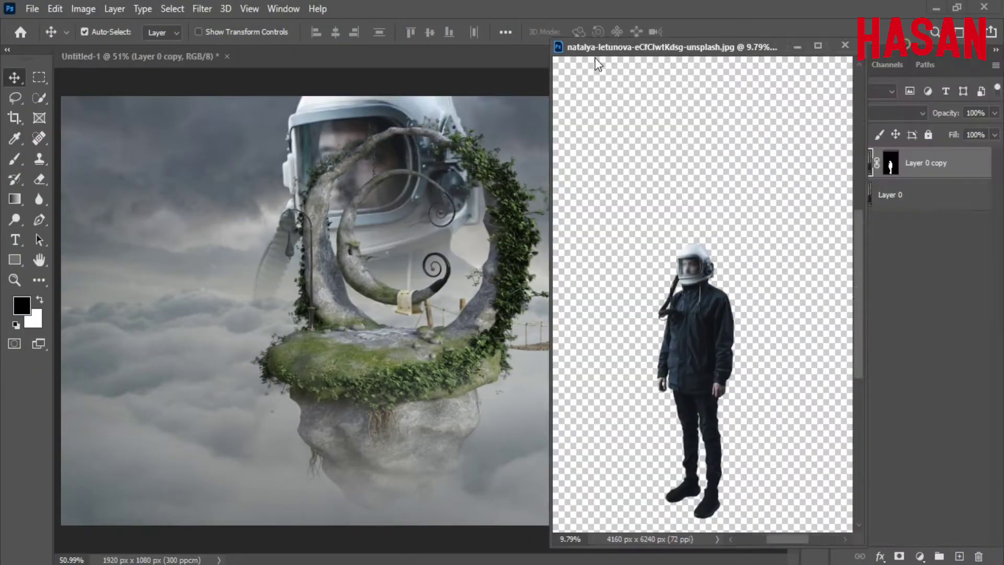
{"action": "left_click_drag", "start_coordinate": [816, 45], "coordinate": [562, 57]}
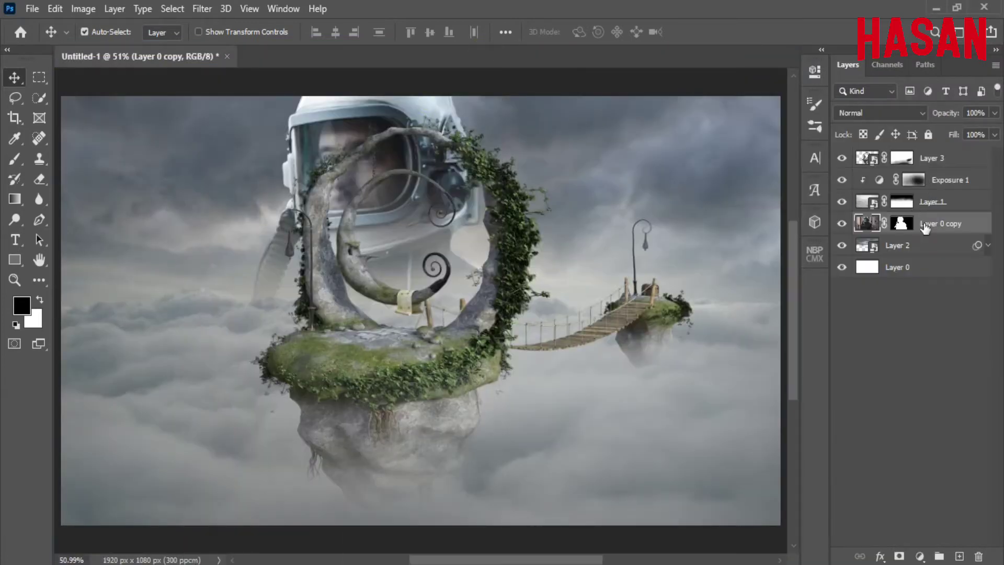
{"action": "left_click_drag", "start_coordinate": [938, 223], "coordinate": [938, 157]}
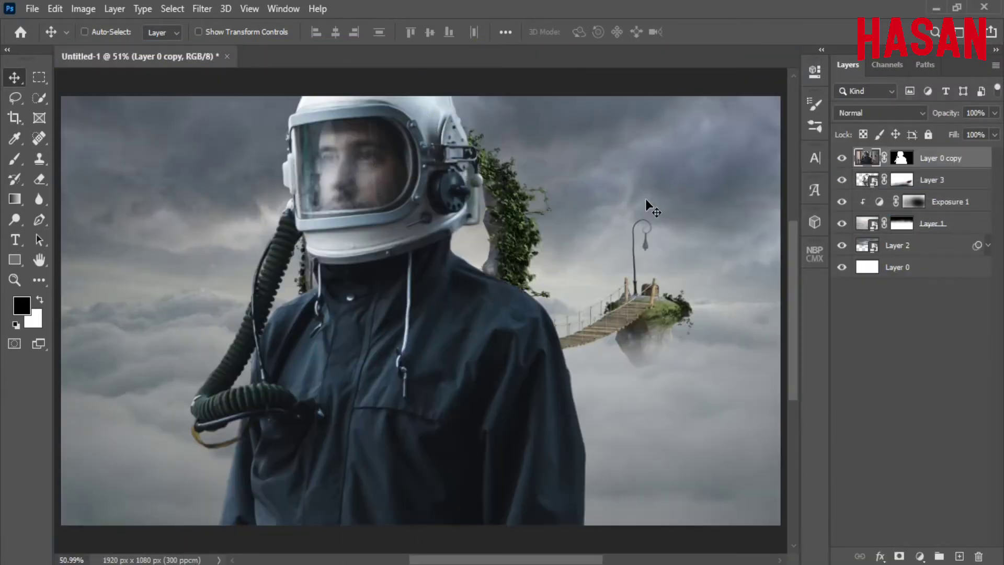
{"action": "key", "text": "ctrl+t"}
{"action": "key", "text": "ctrl+minus"}
{"action": "key", "text": "ctrl+minus"}
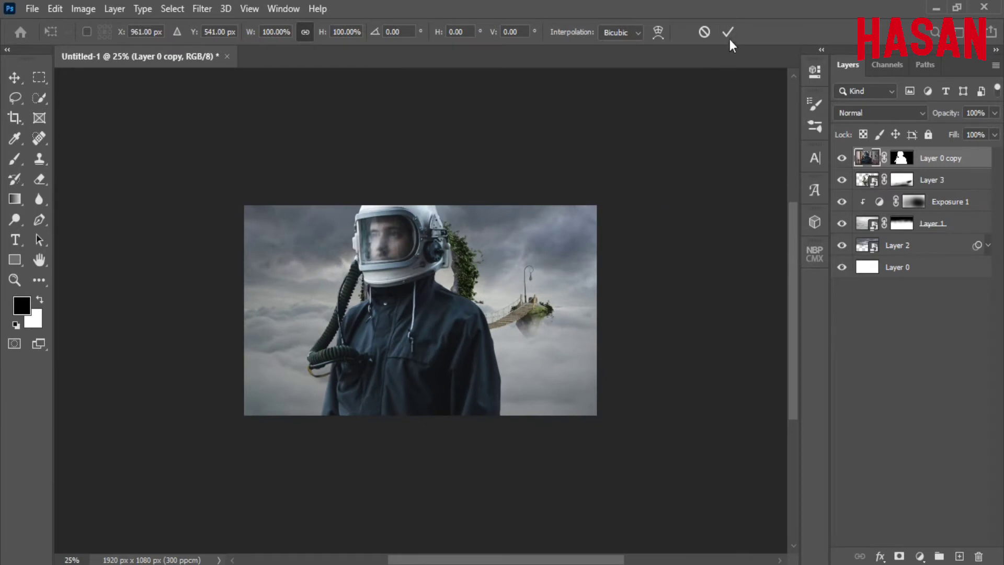
Step: Commit the transform and convert the astronaut layer to a Smart Object
{"action": "left_click", "coordinate": [728, 34]}
{"action": "right_click", "coordinate": [940, 158]}
{"action": "left_click", "coordinate": [816, 215]}
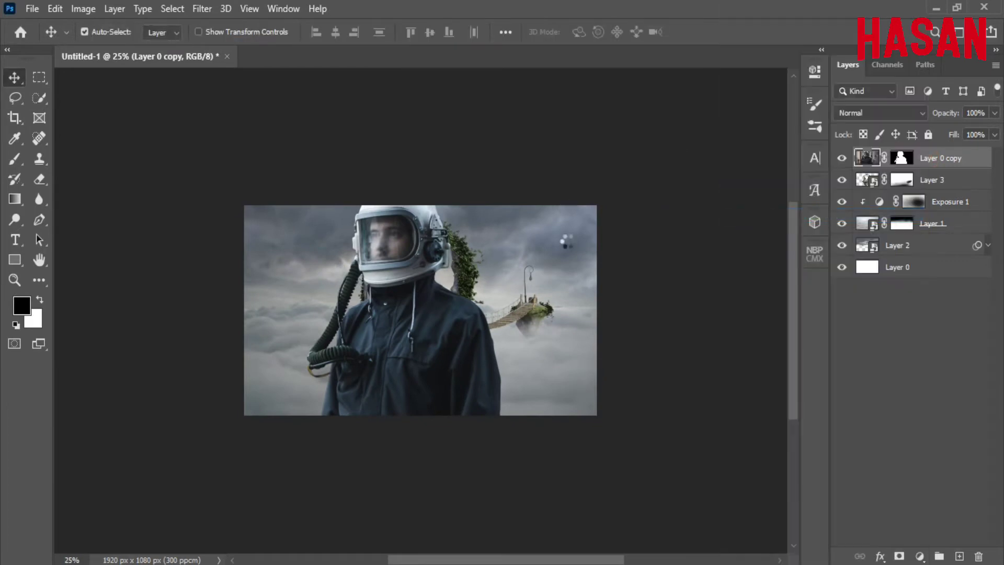
Step: Scale the astronaut down and stand him on the island inside the arch, left of the swing
{"action": "key", "text": "ctrl+t"}
{"action": "mouse_move", "coordinate": [497, 531]}
{"action": "left_mouse_down"}
{"action": "mouse_move", "coordinate": [482, 530]}
{"action": "mouse_move", "coordinate": [445, 318]}
{"action": "left_mouse_up"}
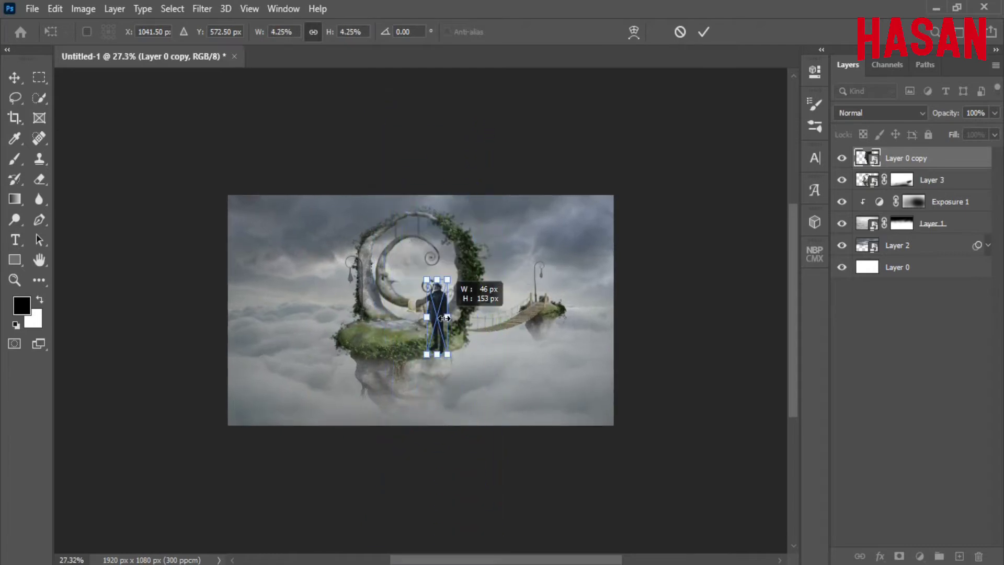
{"action": "key", "text": "ctrl+0"}
{"action": "left_click_drag", "start_coordinate": [458, 308], "coordinate": [378, 283]}
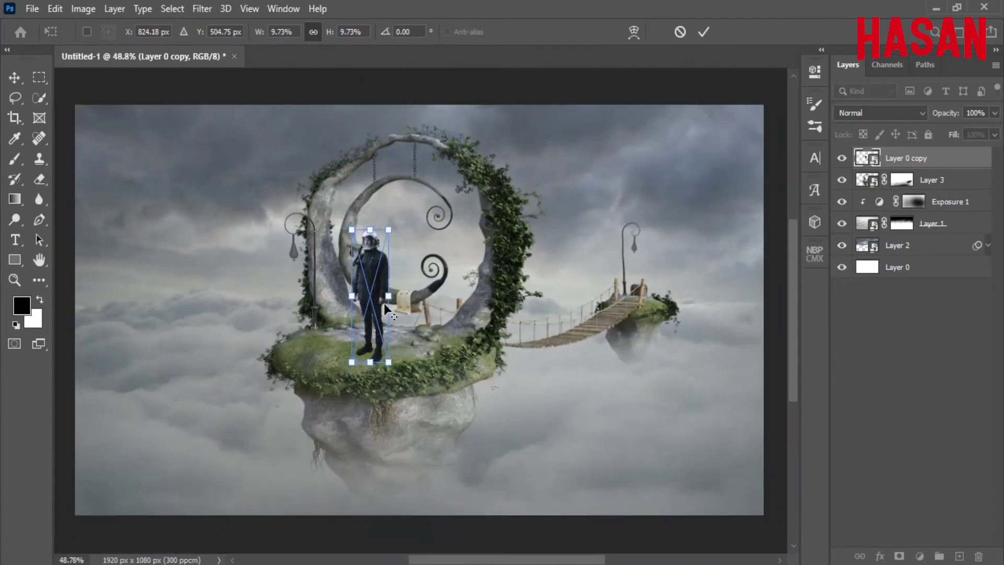
{"action": "left_click_drag", "start_coordinate": [386, 293], "coordinate": [375, 291]}
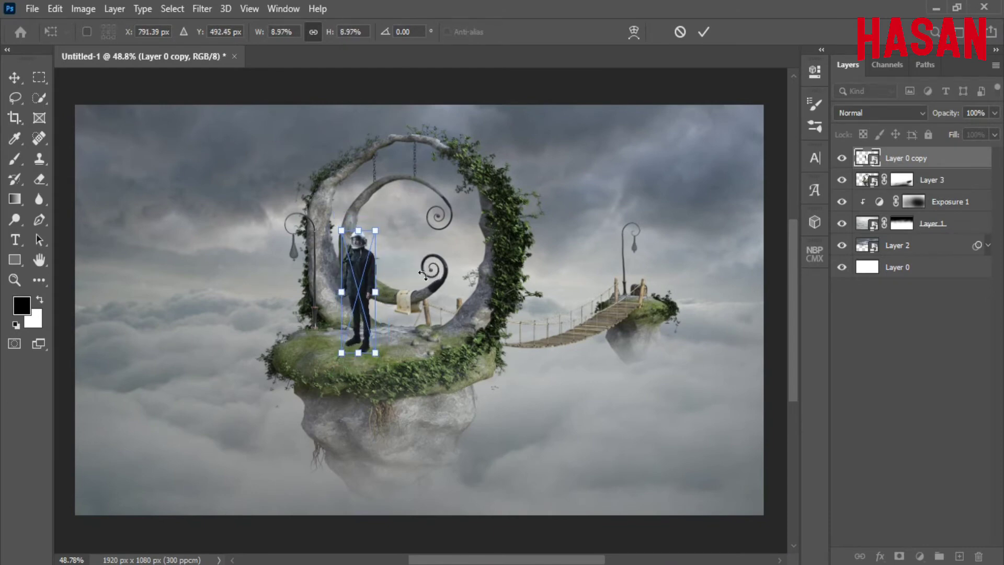
{"action": "scroll", "coordinate": [401, 293], "scroll_direction": "up", "scroll_amount": 5}
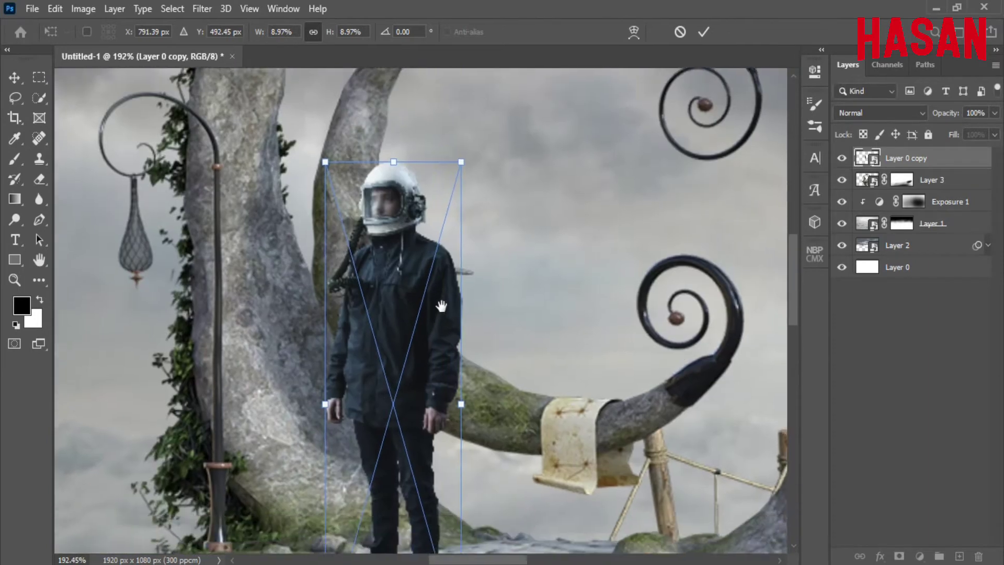
{"action": "left_click_drag", "start_coordinate": [443, 317], "coordinate": [433, 199]}
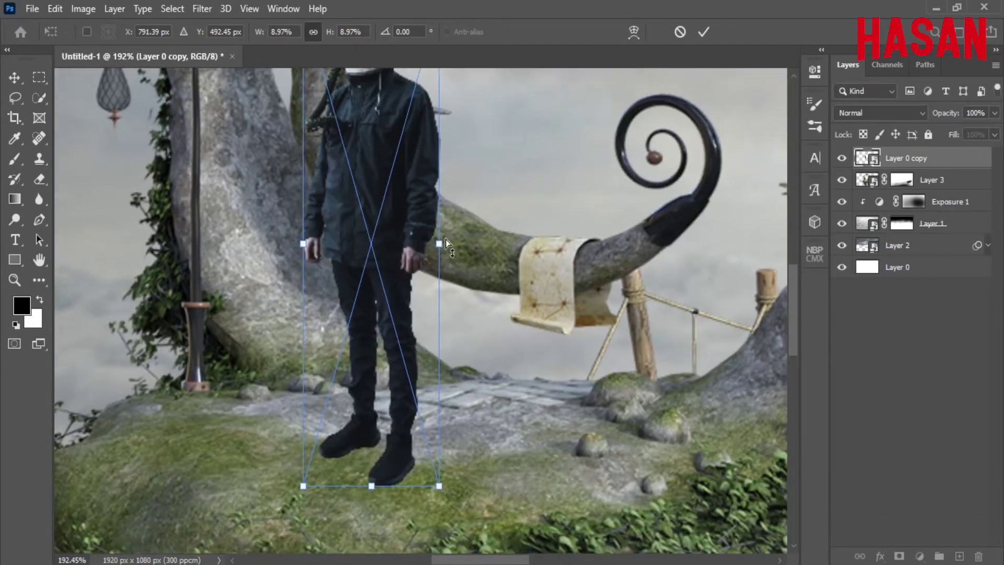
{"action": "scroll", "coordinate": [446, 243], "scroll_direction": "down", "scroll_amount": 5}
{"action": "left_click", "coordinate": [703, 30]}
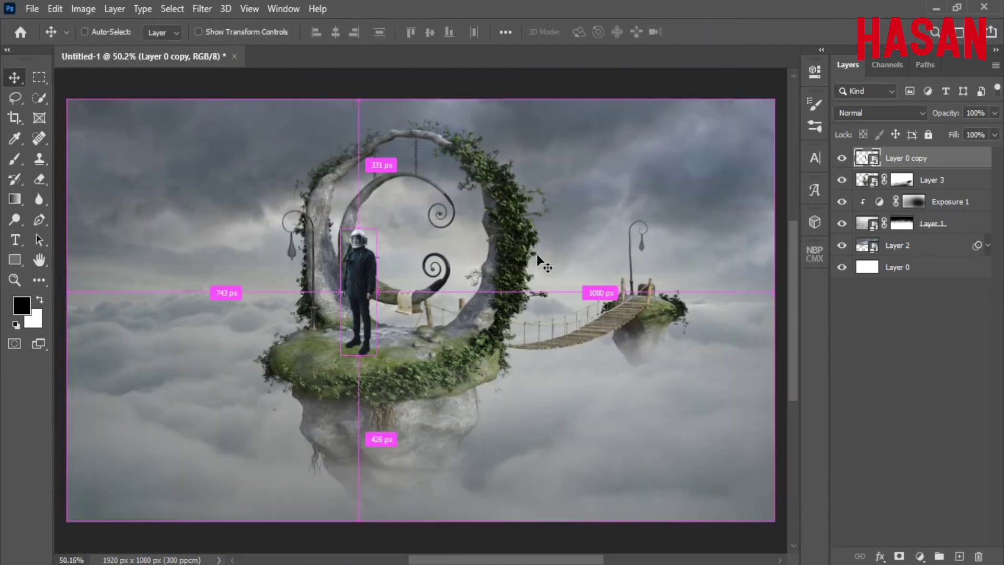
{"action": "scroll", "coordinate": [556, 266], "scroll_direction": "up", "scroll_amount": 1}
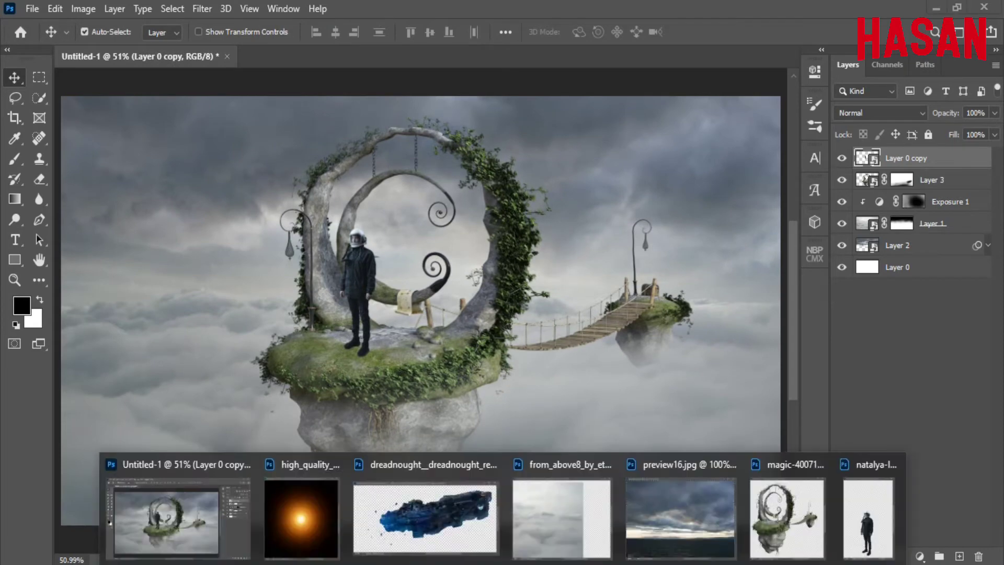
Step: Copy the lens flare image into the composite and set its blend mode to Screen
{"action": "left_click", "coordinate": [315, 515]}
{"action": "left_click_drag", "start_coordinate": [465, 131], "coordinate": [869, 30]}
{"action": "left_click_drag", "start_coordinate": [863, 235], "coordinate": [420, 287]}
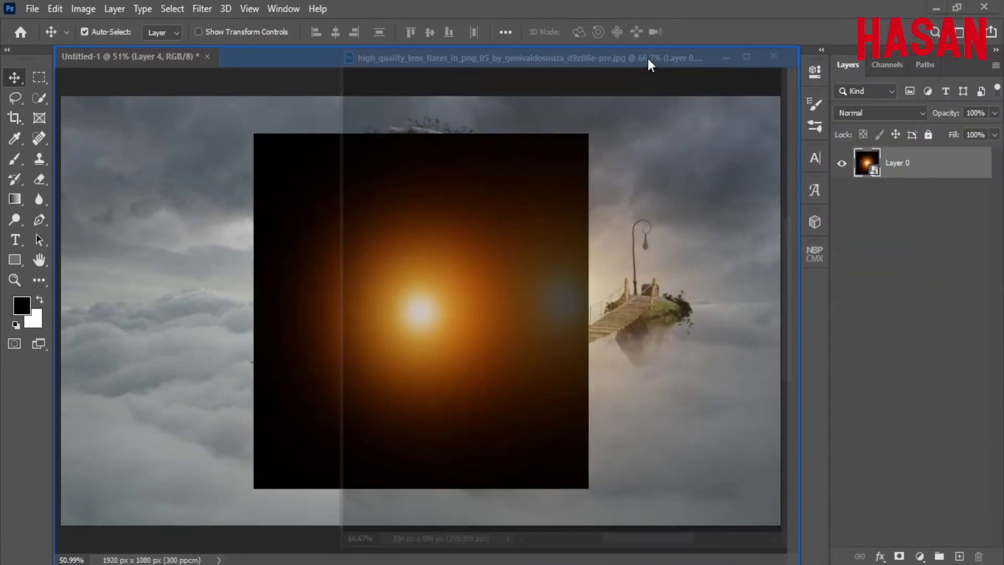
{"action": "left_click_drag", "start_coordinate": [936, 28], "coordinate": [758, 40]}
{"action": "left_click", "coordinate": [916, 114]}
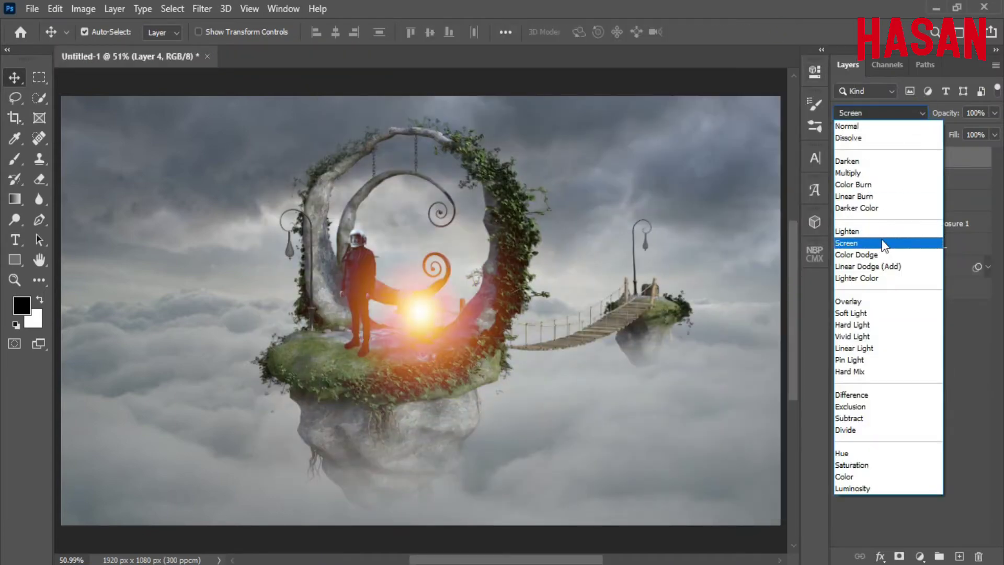
{"action": "left_click", "coordinate": [881, 242]}
{"action": "key", "text": "ctrl"}
Step: Shrink the flare and centre its glow on the left lamp post
{"action": "key", "text": "ctrl+t"}
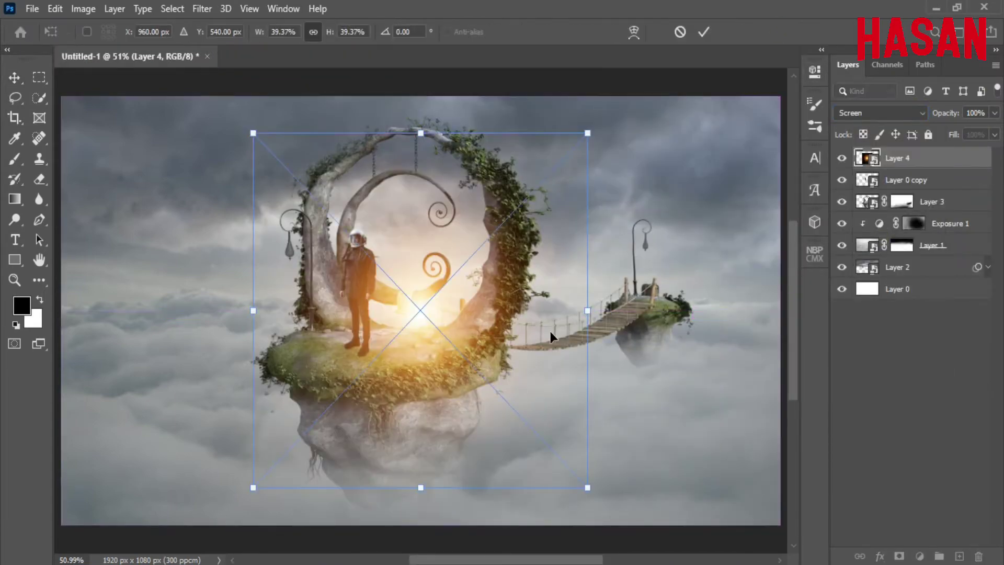
{"action": "left_click_drag", "start_coordinate": [588, 310], "coordinate": [523, 293]}
{"action": "left_click_drag", "start_coordinate": [434, 335], "coordinate": [307, 263]}
{"action": "scroll", "coordinate": [306, 263], "scroll_direction": "up", "scroll_amount": 3}
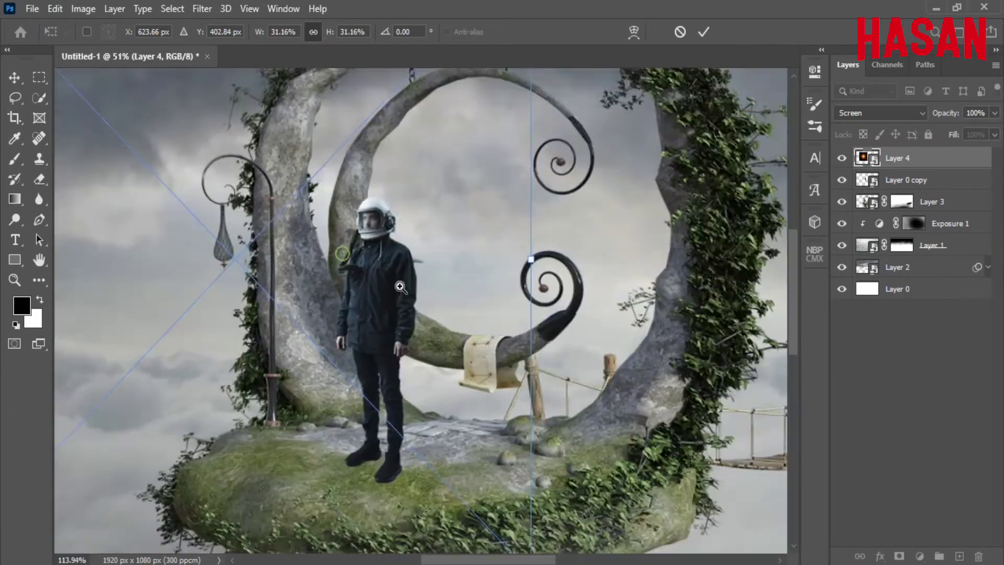
{"action": "scroll", "coordinate": [399, 285], "scroll_direction": "up", "scroll_amount": 1}
{"action": "left_click_drag", "start_coordinate": [751, 317], "coordinate": [646, 317]}
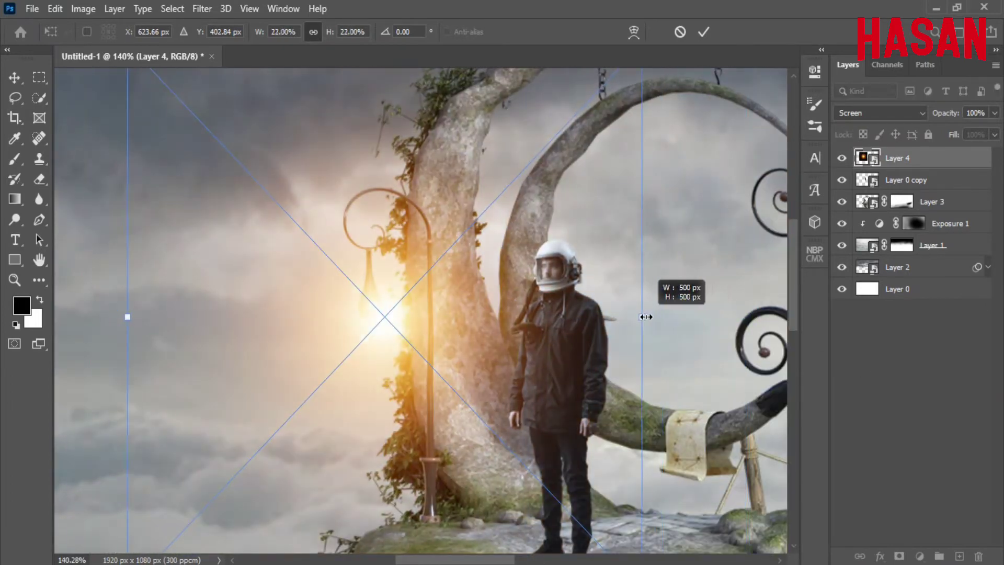
{"action": "left_click_drag", "start_coordinate": [437, 315], "coordinate": [418, 322]}
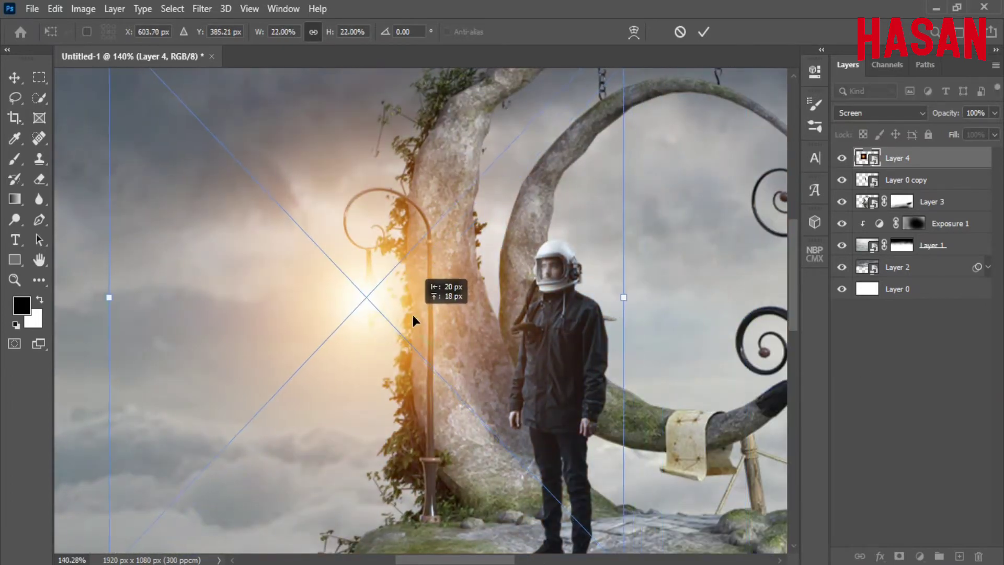
{"action": "left_click", "coordinate": [704, 33]}
{"action": "key", "text": "ctrl+0"}
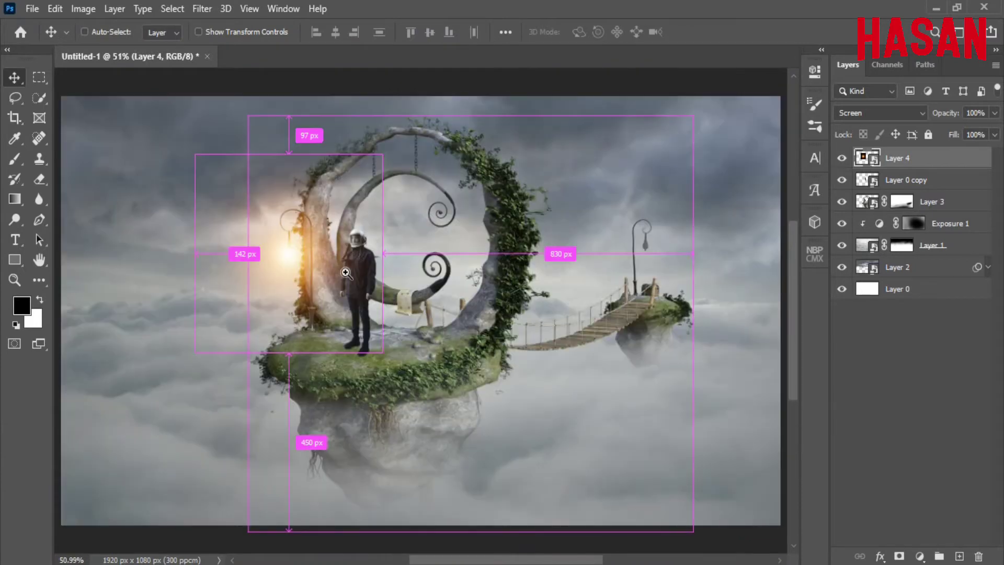
{"action": "scroll", "coordinate": [346, 272], "scroll_direction": "up", "scroll_amount": 3}
{"action": "scroll", "coordinate": [419, 293], "scroll_direction": "up", "scroll_amount": 2}
{"action": "key", "text": "ctrl+0"}
Step: Duplicate the flare layer Layer 4
{"action": "right_click", "coordinate": [935, 156]}
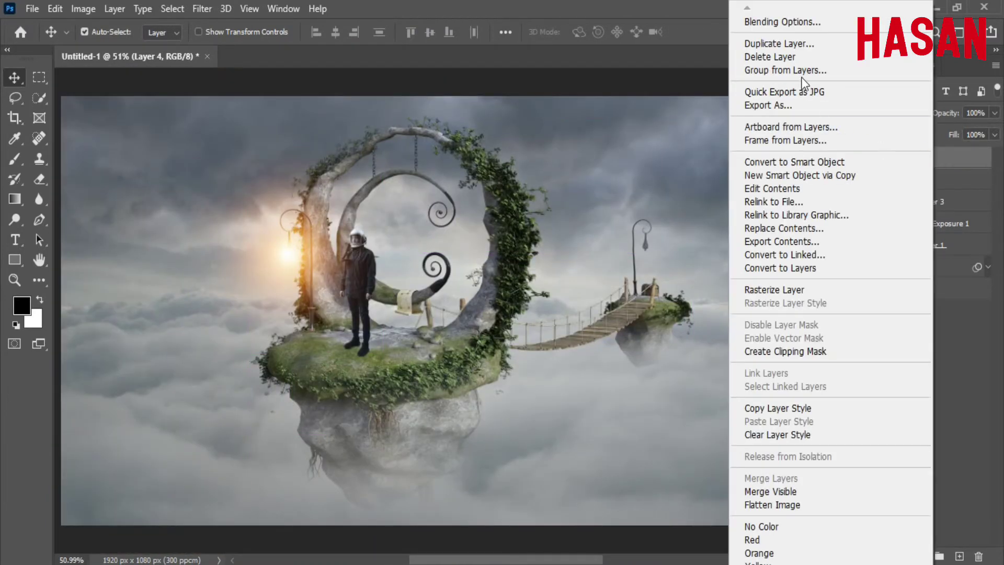
{"action": "left_click", "coordinate": [792, 43]}
{"action": "left_click", "coordinate": [630, 150]}
{"action": "scroll", "coordinate": [531, 217], "scroll_direction": "up", "scroll_amount": 2}
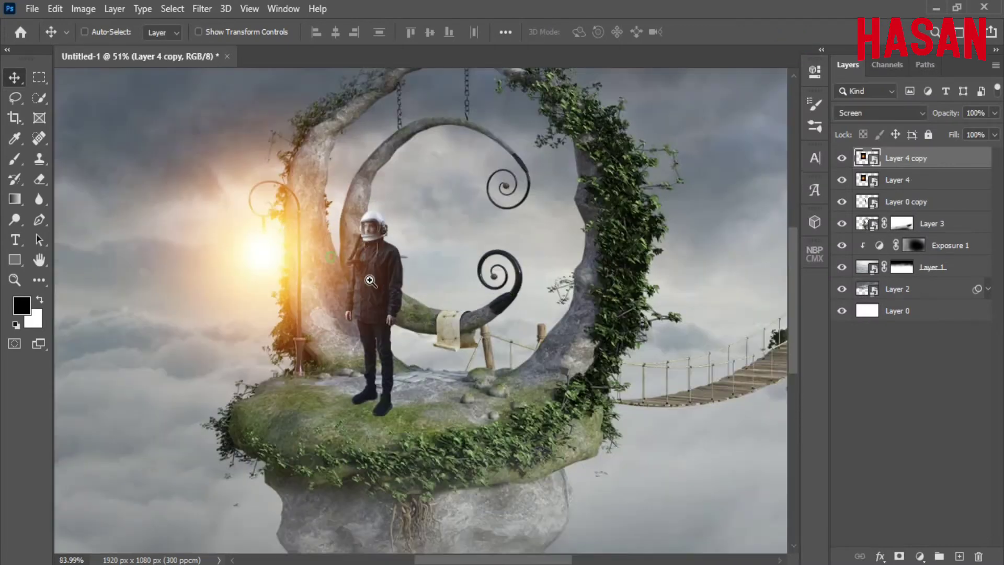
{"action": "scroll", "coordinate": [660, 319], "scroll_direction": "up", "scroll_amount": 2}
Step: Move the flare copy onto the far islet's lamp post and shrink it to about 15%
{"action": "key", "text": "ctrl+t"}
{"action": "scroll", "coordinate": [659, 314], "scroll_direction": "down", "scroll_amount": 3}
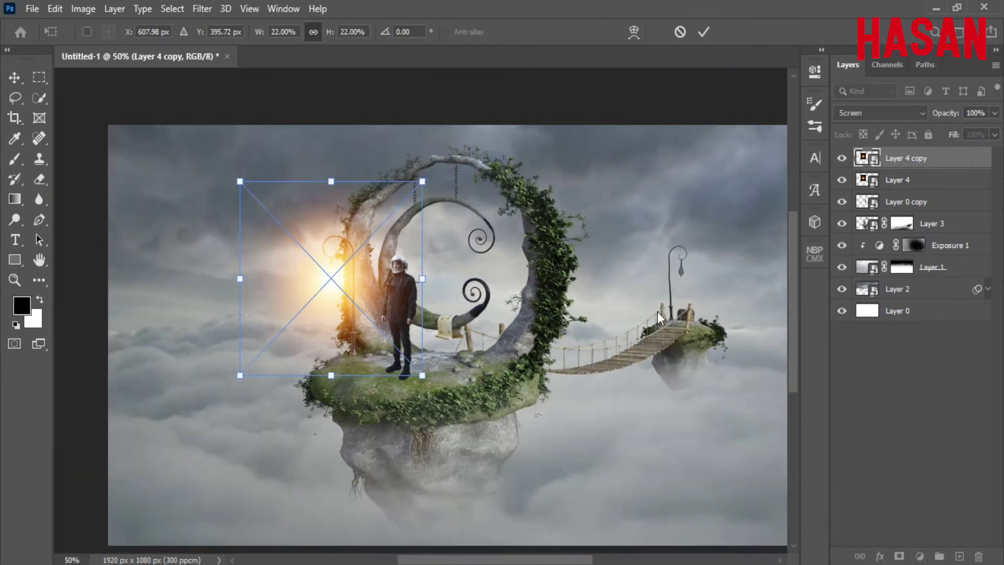
{"action": "left_click_drag", "start_coordinate": [353, 281], "coordinate": [685, 278]}
{"action": "scroll", "coordinate": [680, 285], "scroll_direction": "up", "scroll_amount": 5}
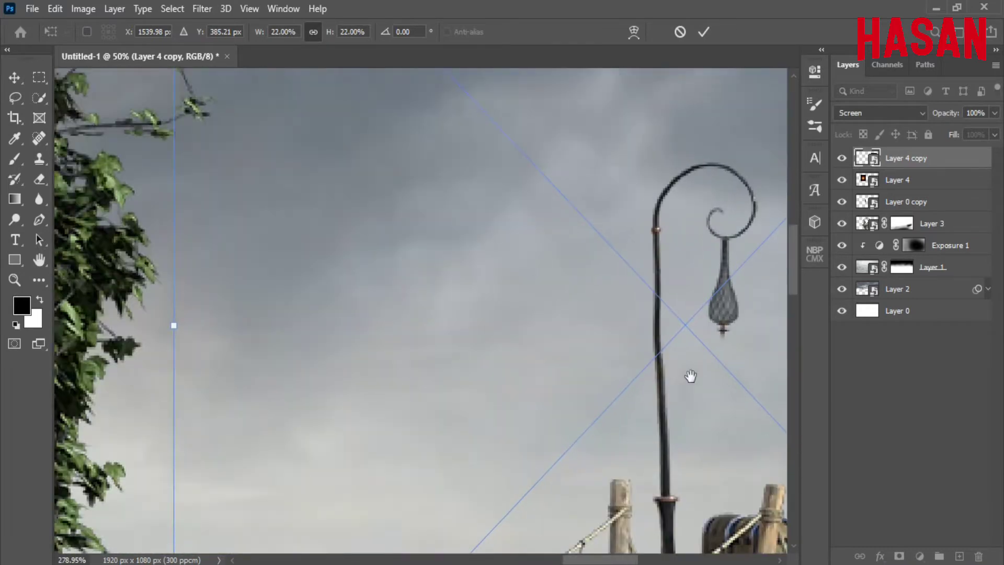
{"action": "scroll", "coordinate": [689, 374], "scroll_direction": "up", "scroll_amount": 5}
{"action": "scroll", "coordinate": [403, 338], "scroll_direction": "down", "scroll_amount": 5}
{"action": "left_click_drag", "start_coordinate": [492, 324], "coordinate": [501, 322]}
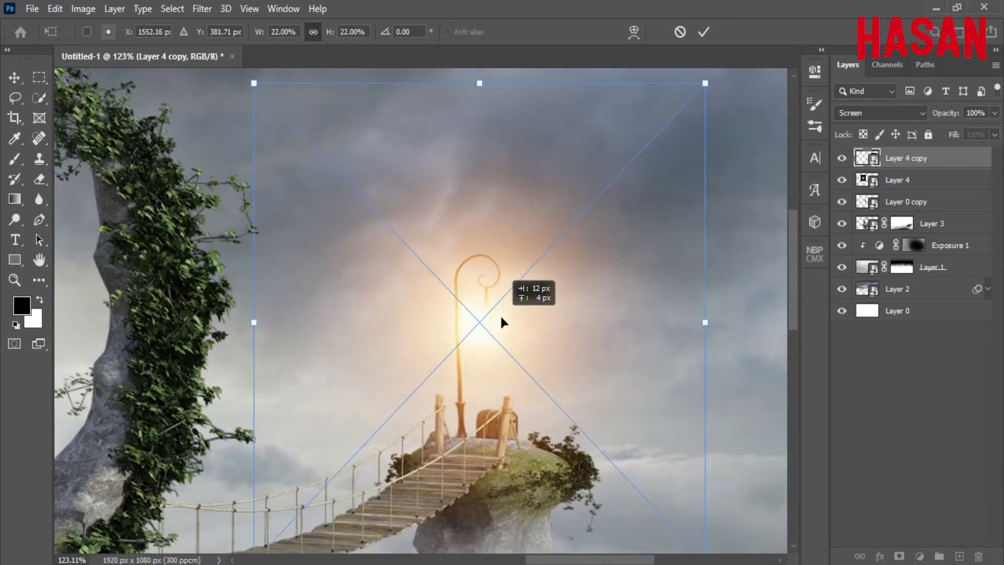
{"action": "left_click_drag", "start_coordinate": [706, 322], "coordinate": [632, 322]}
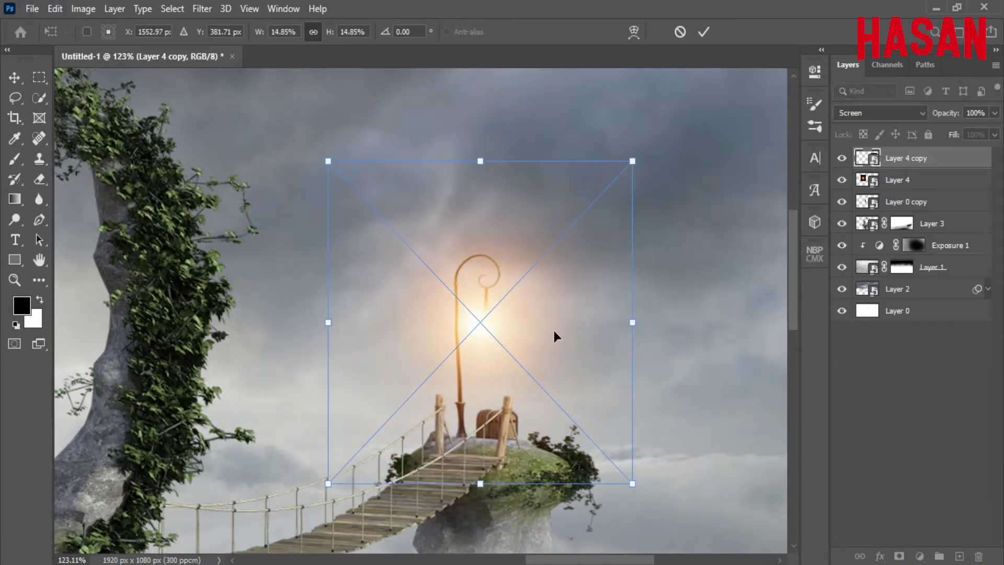
{"action": "mouse_move", "coordinate": [508, 327]}
{"action": "left_mouse_down"}
{"action": "mouse_move", "coordinate": [549, 353]}
{"action": "mouse_move", "coordinate": [511, 336]}
{"action": "left_mouse_up"}
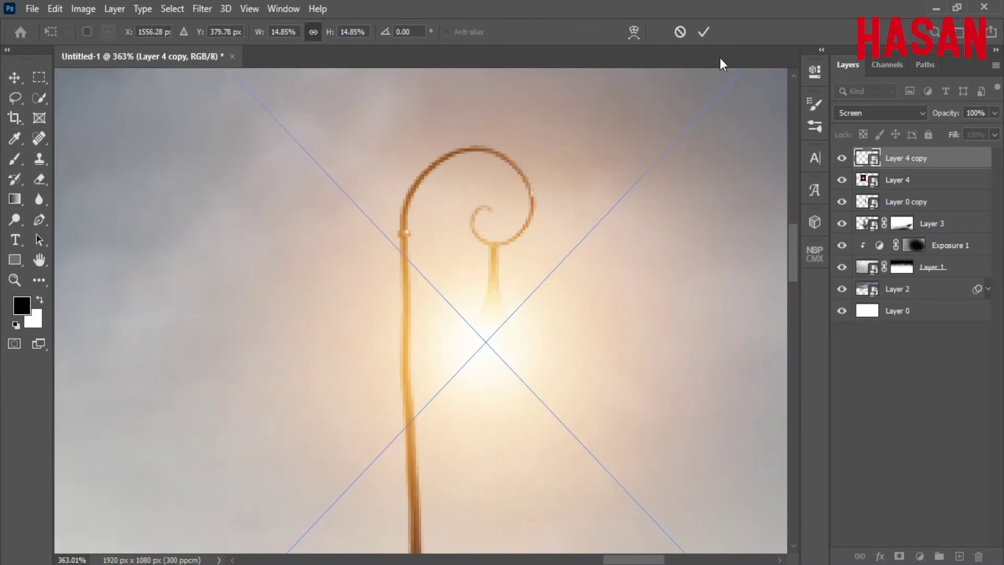
{"action": "key", "text": "Return"}
{"action": "key", "text": "ctrl+0"}
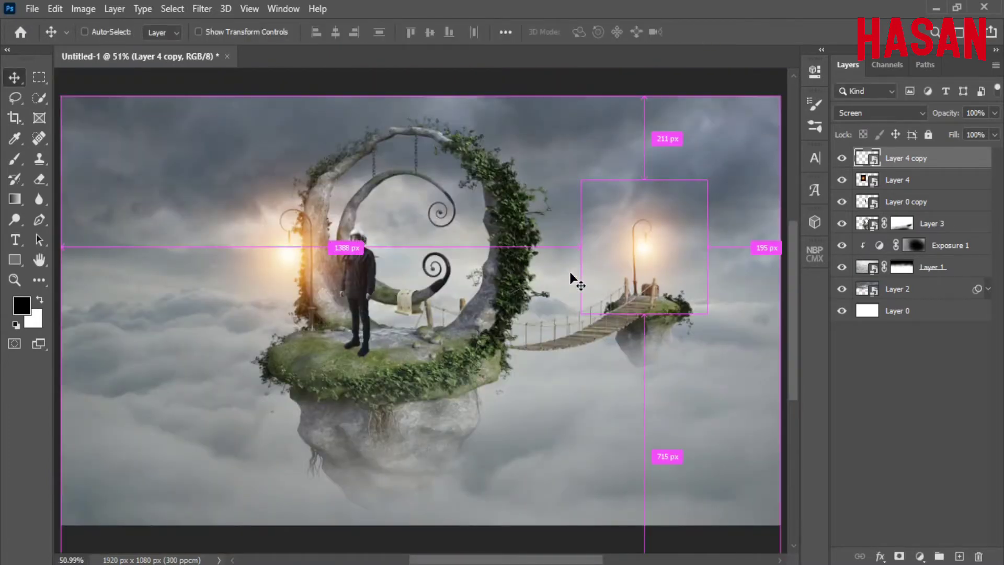
{"action": "scroll", "coordinate": [313, 272], "scroll_direction": "up", "scroll_amount": 5}
{"action": "scroll", "coordinate": [459, 242], "scroll_direction": "down", "scroll_amount": 2}
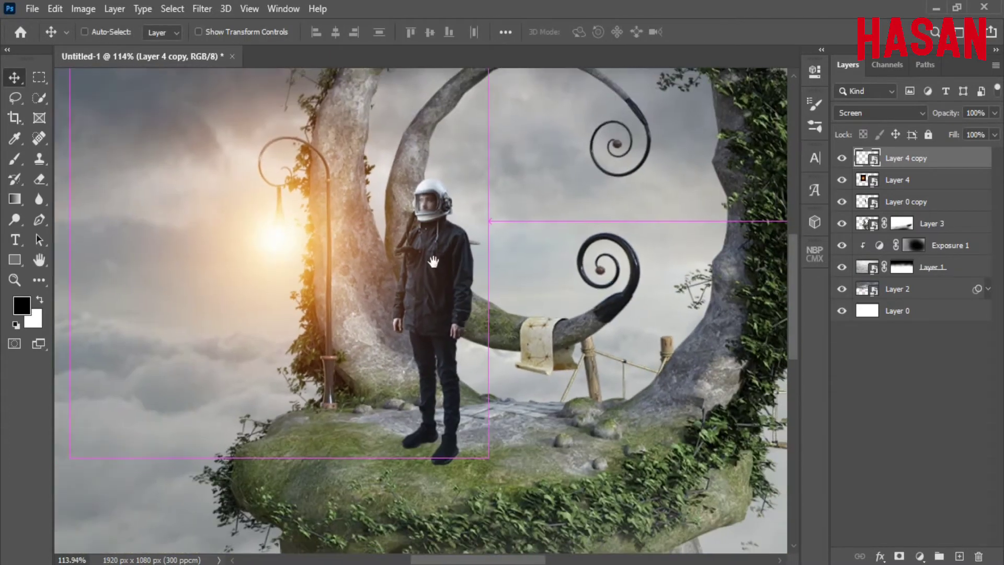
{"action": "left_click", "coordinate": [926, 208]}
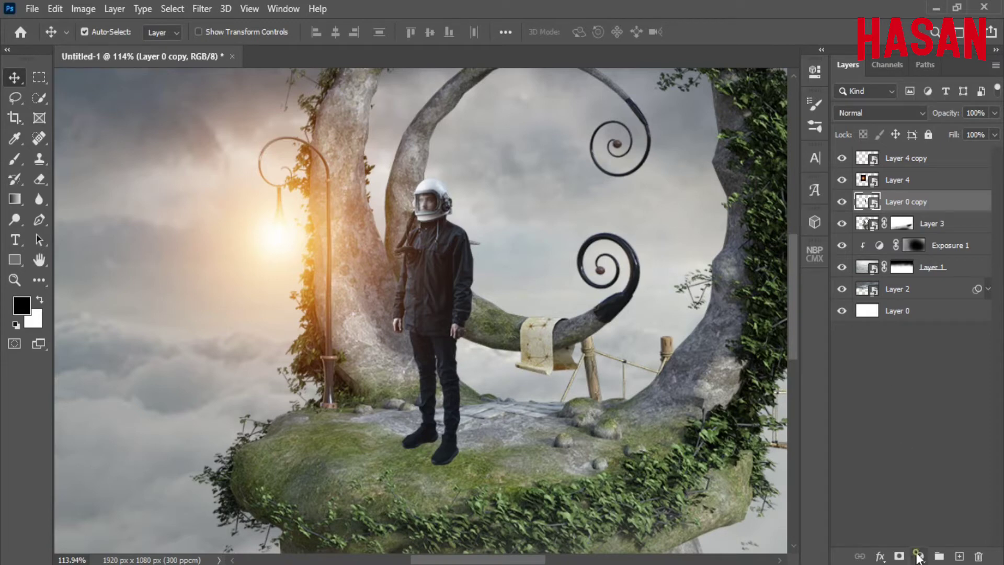
Step: Add a Solid Color fill layer, starting from a17008 and adjusting to a bright saturated yellow
{"action": "left_click", "coordinate": [918, 556]}
{"action": "left_click", "coordinate": [917, 280]}
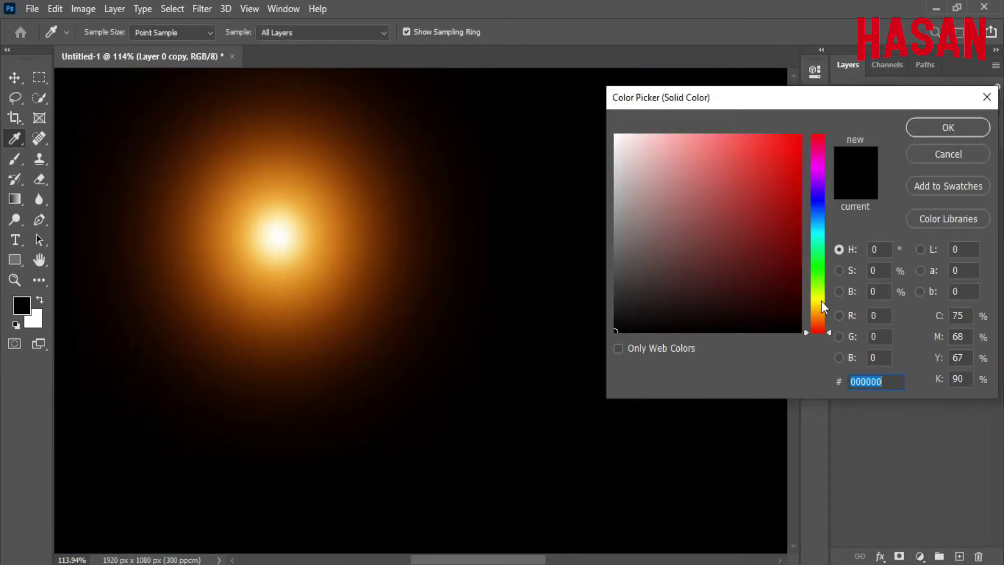
{"action": "left_click", "coordinate": [306, 227]}
{"action": "type", "text": "a17008"}
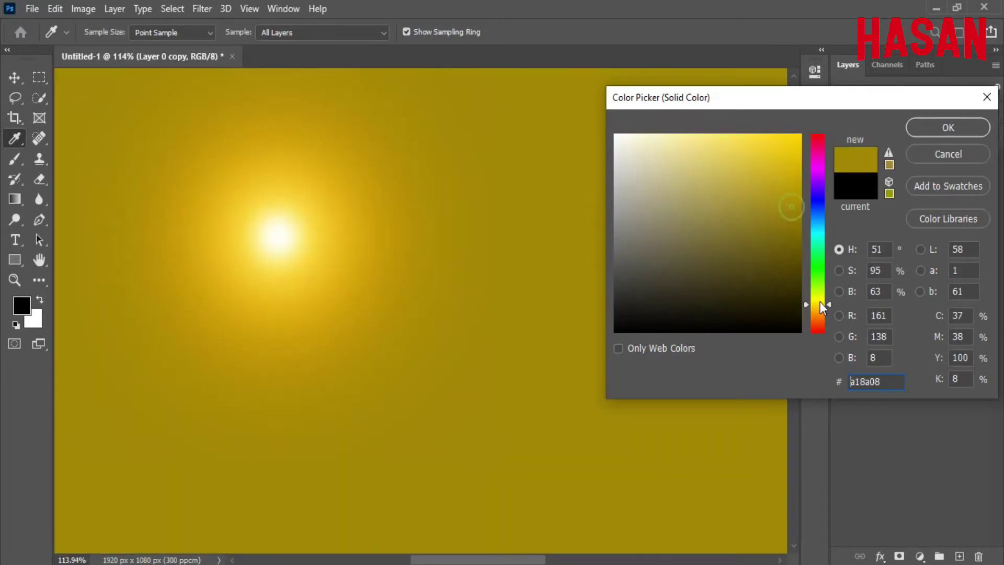
{"action": "left_click_drag", "start_coordinate": [827, 309], "coordinate": [827, 306]}
{"action": "left_click", "coordinate": [790, 144]}
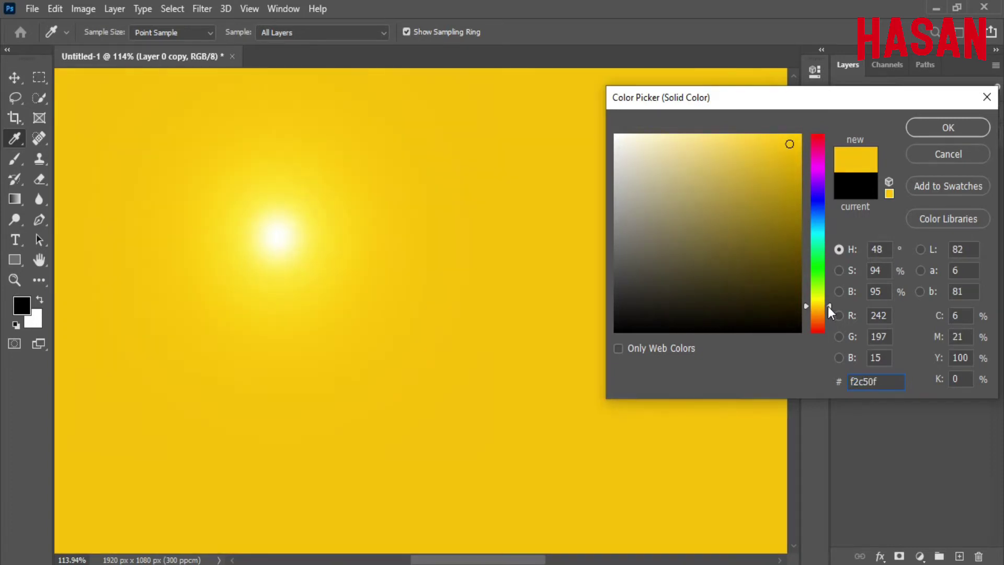
{"action": "left_click", "coordinate": [948, 125]}
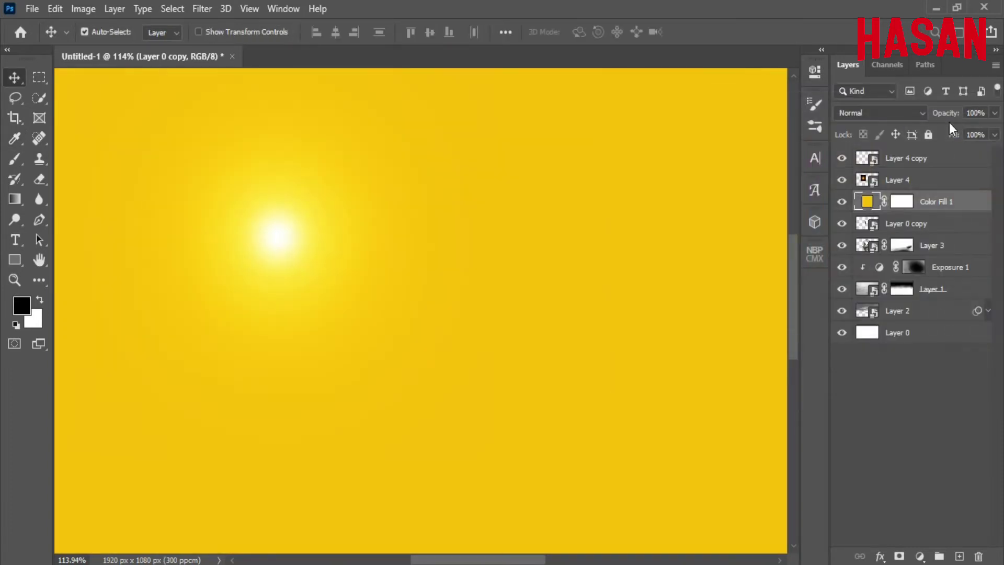
Step: Clip the yellow fill to the astronaut in Linear Dodge (Add) mode and select its mask
{"action": "right_click", "coordinate": [930, 202]}
{"action": "left_click", "coordinate": [787, 298]}
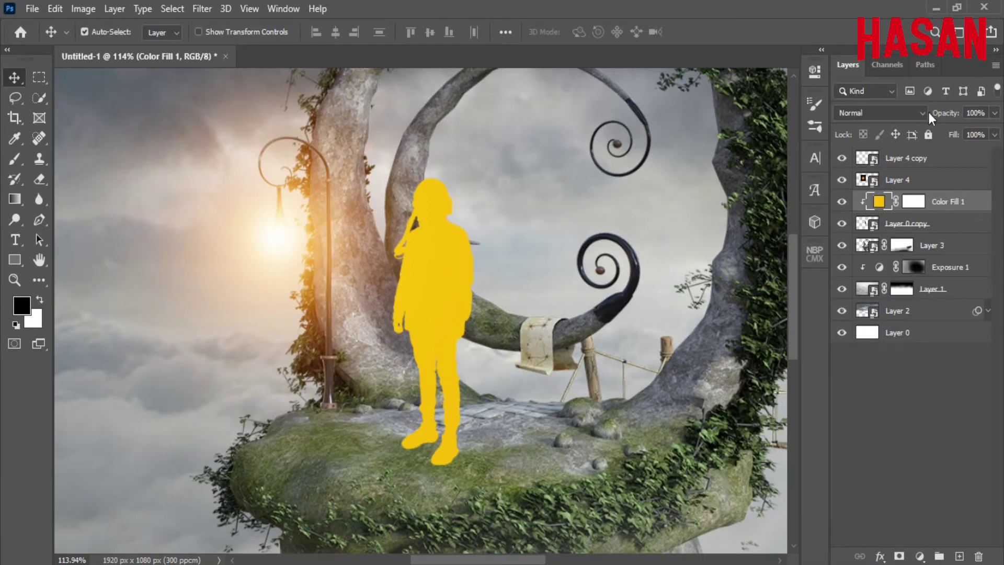
{"action": "left_click", "coordinate": [883, 112]}
{"action": "left_click", "coordinate": [879, 265]}
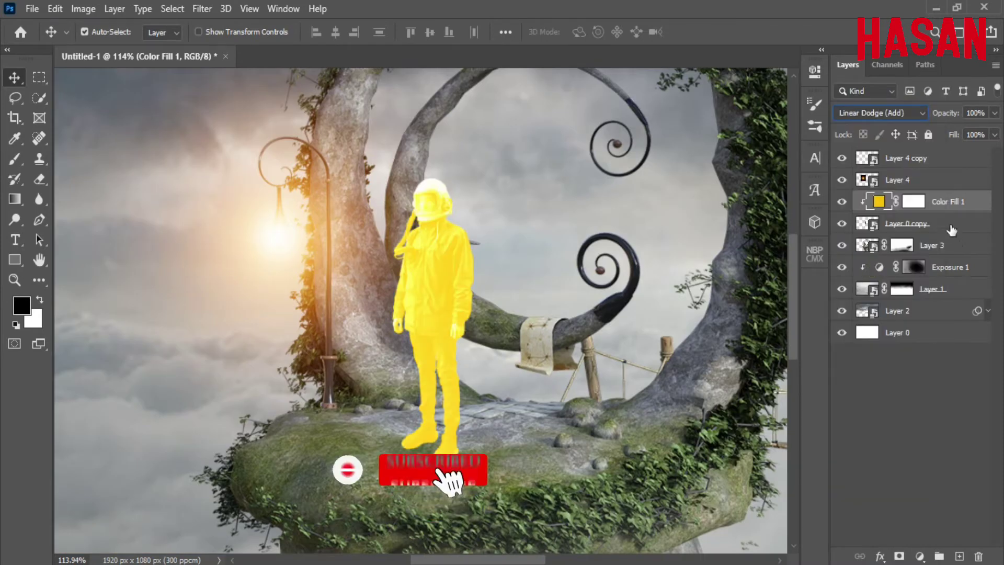
{"action": "left_click", "coordinate": [914, 202]}
{"action": "left_click", "coordinate": [815, 71]}
Step: Invert the fill mask, then paint yellow glow along the astronaut's left edge, strap and leg
{"action": "left_click", "coordinate": [736, 300]}
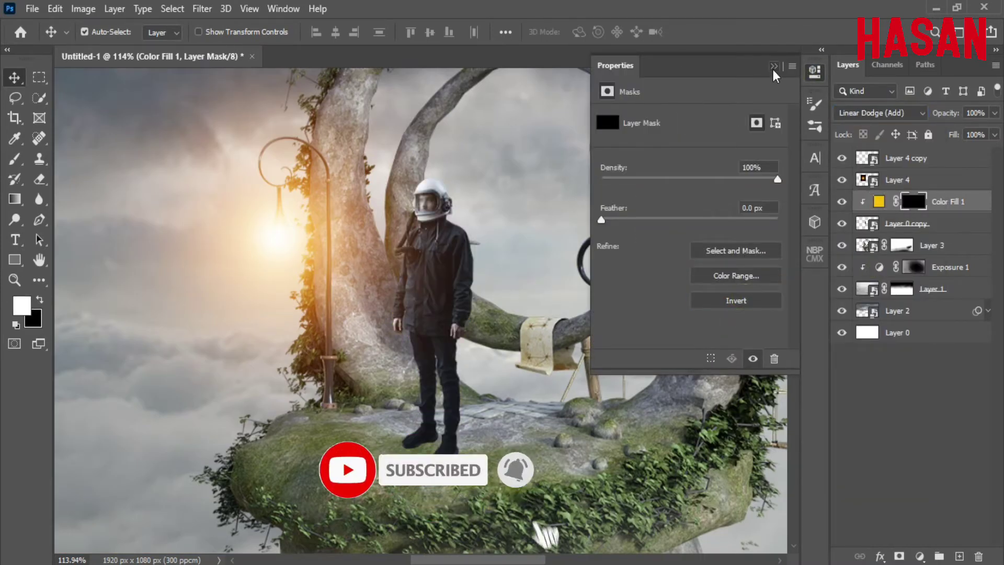
{"action": "left_click", "coordinate": [814, 71]}
{"action": "scroll", "coordinate": [438, 252], "scroll_direction": "up", "scroll_amount": 1}
{"action": "scroll", "coordinate": [438, 253], "scroll_direction": "up", "scroll_amount": 2}
{"action": "key", "text": "b"}
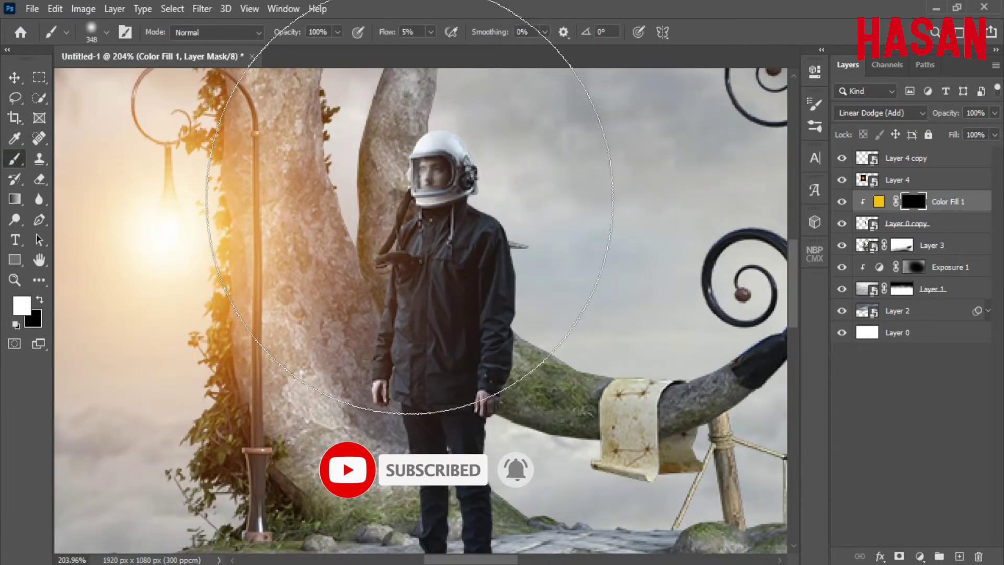
{"action": "scroll", "coordinate": [447, 330], "scroll_direction": "down", "scroll_amount": 3}
{"action": "scroll", "coordinate": [449, 285], "scroll_direction": "up", "scroll_amount": 1}
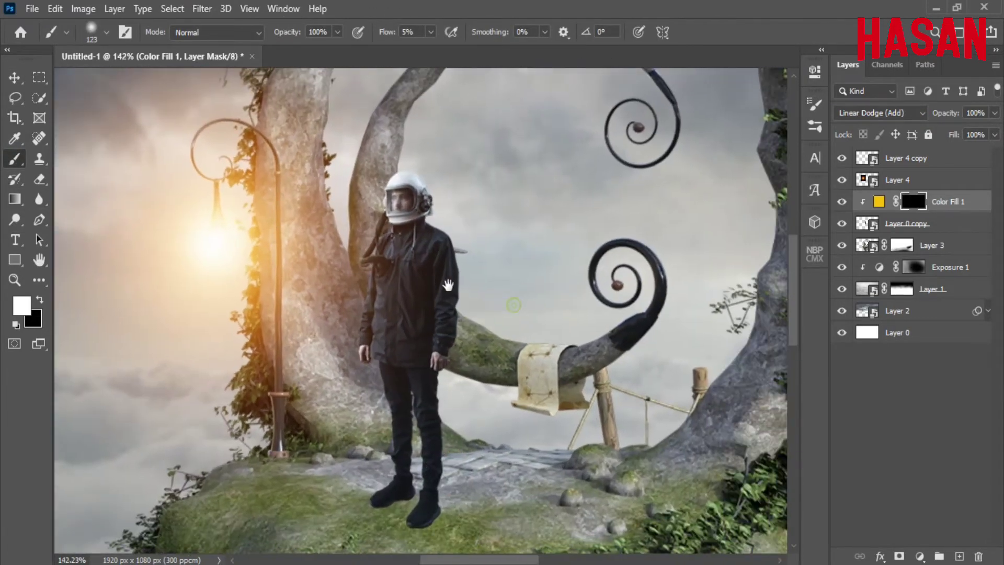
{"action": "left_click_drag", "start_coordinate": [410, 224], "coordinate": [392, 224]}
{"action": "left_click_drag", "start_coordinate": [357, 195], "coordinate": [337, 344]}
{"action": "left_click_drag", "start_coordinate": [376, 171], "coordinate": [341, 308]}
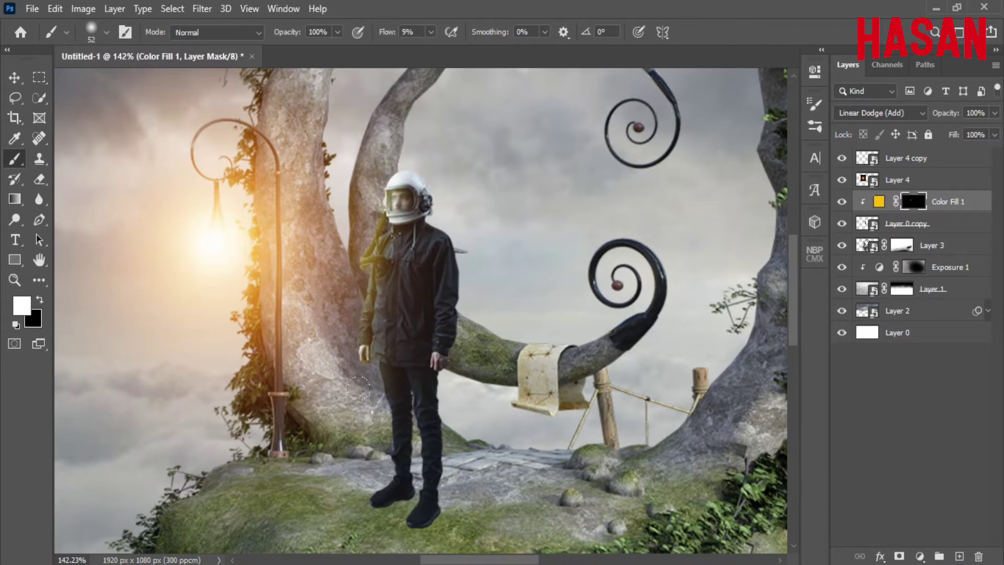
{"action": "left_click_drag", "start_coordinate": [373, 373], "coordinate": [371, 435]}
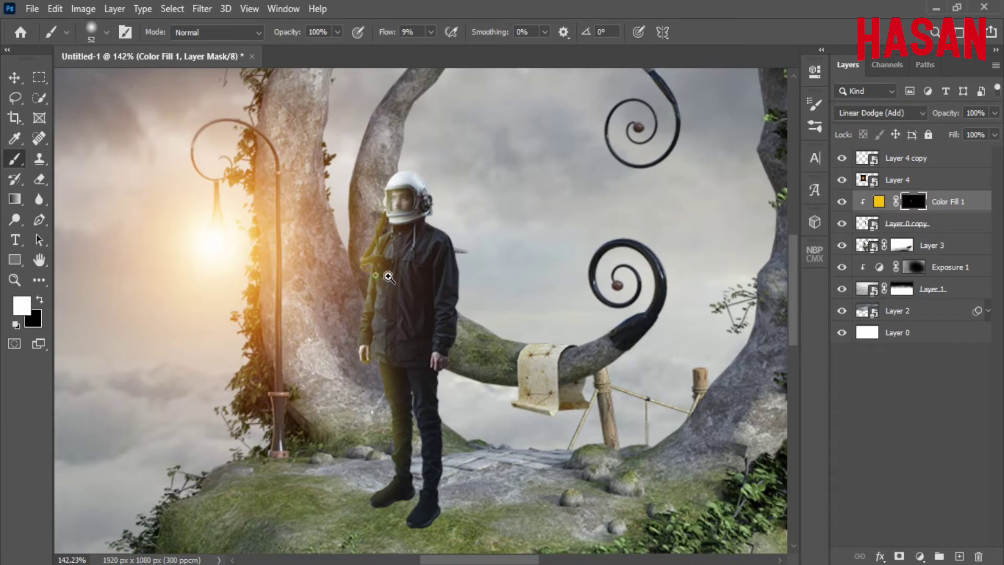
{"action": "left_click_drag", "start_coordinate": [388, 276], "coordinate": [496, 247]}
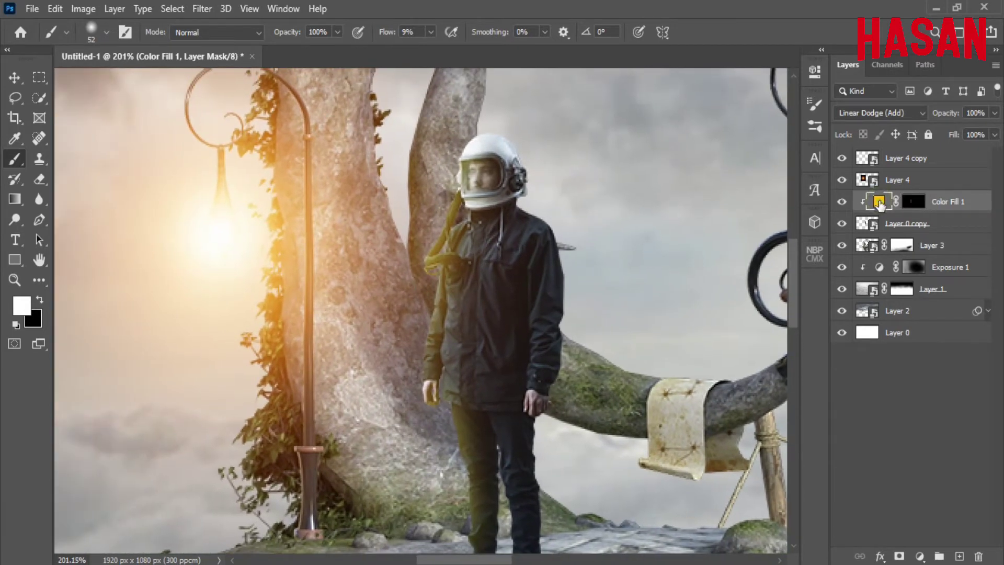
Step: Change the fill colour to a deeper, more orange golden yellow
{"action": "double_click", "coordinate": [879, 201]}
{"action": "left_click_drag", "start_coordinate": [779, 99], "coordinate": [790, 95]}
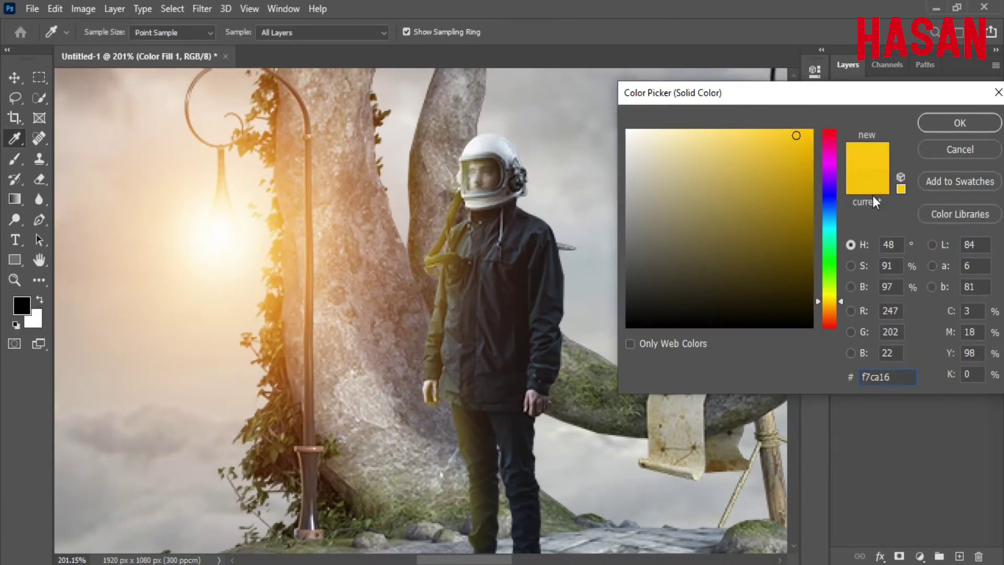
{"action": "left_click", "coordinate": [841, 304]}
{"action": "left_click", "coordinate": [800, 151]}
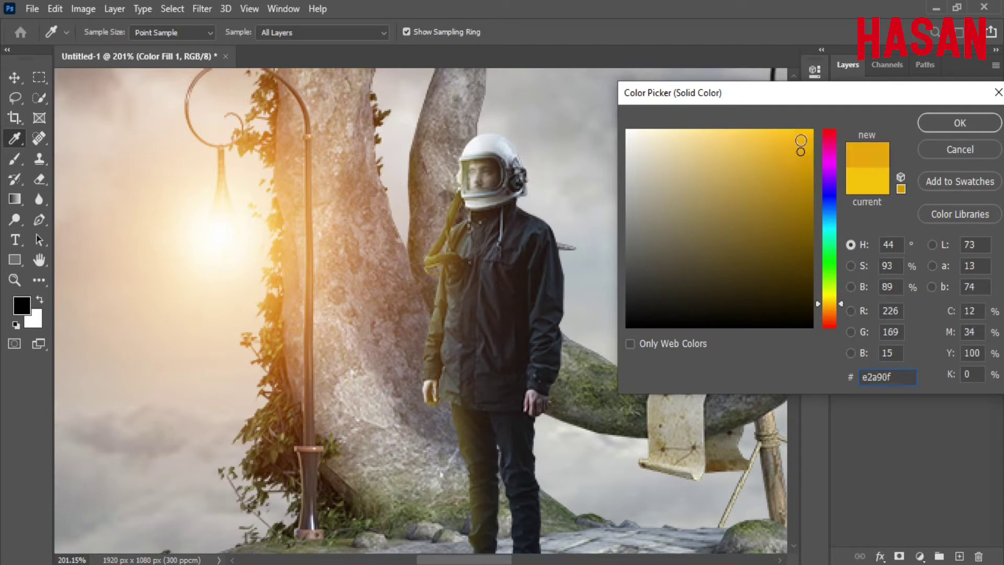
{"action": "key", "text": "Return"}
{"action": "scroll", "coordinate": [471, 220], "scroll_direction": "up", "scroll_amount": 1}
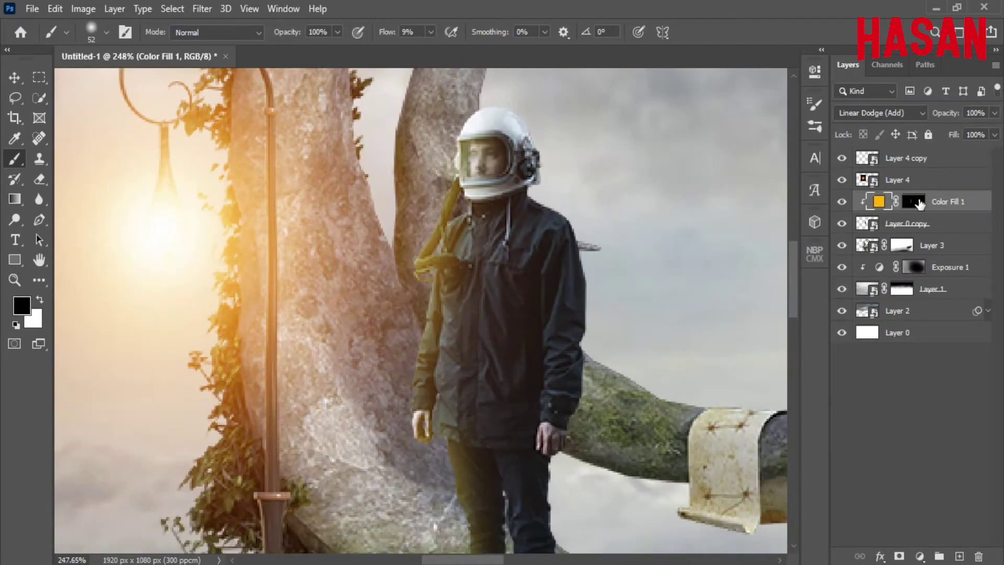
Step: Paint more glow down the arm, strap and left leg at 6% flow, then select Layer 3
{"action": "left_click", "coordinate": [919, 202]}
{"action": "key", "text": "x"}
{"action": "mouse_move", "coordinate": [418, 183]}
{"action": "left_mouse_down"}
{"action": "mouse_move", "coordinate": [408, 183]}
{"action": "mouse_move", "coordinate": [418, 410]}
{"action": "left_mouse_up"}
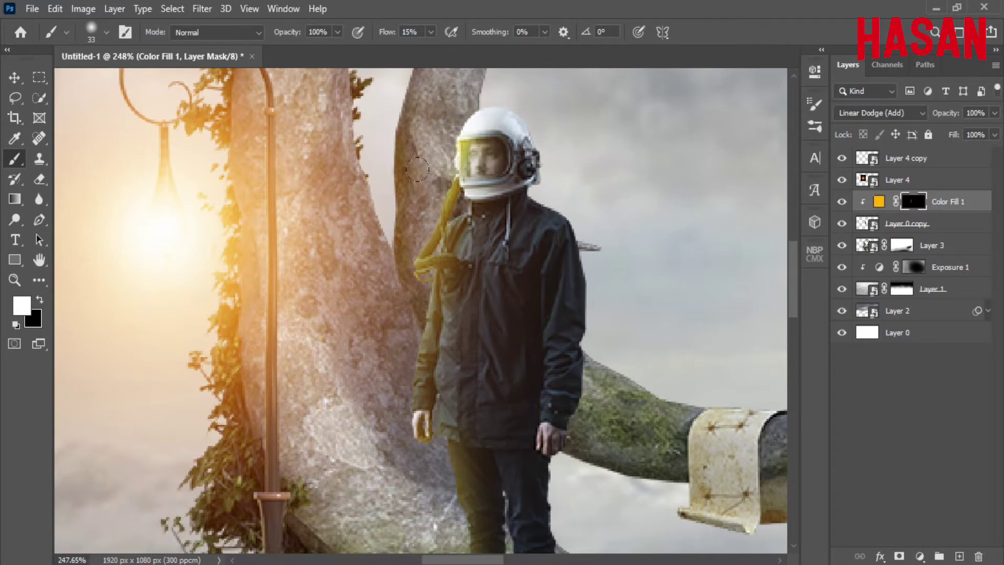
{"action": "mouse_move", "coordinate": [400, 336]}
{"action": "left_mouse_down"}
{"action": "mouse_move", "coordinate": [400, 189]}
{"action": "mouse_move", "coordinate": [392, 329]}
{"action": "left_mouse_up"}
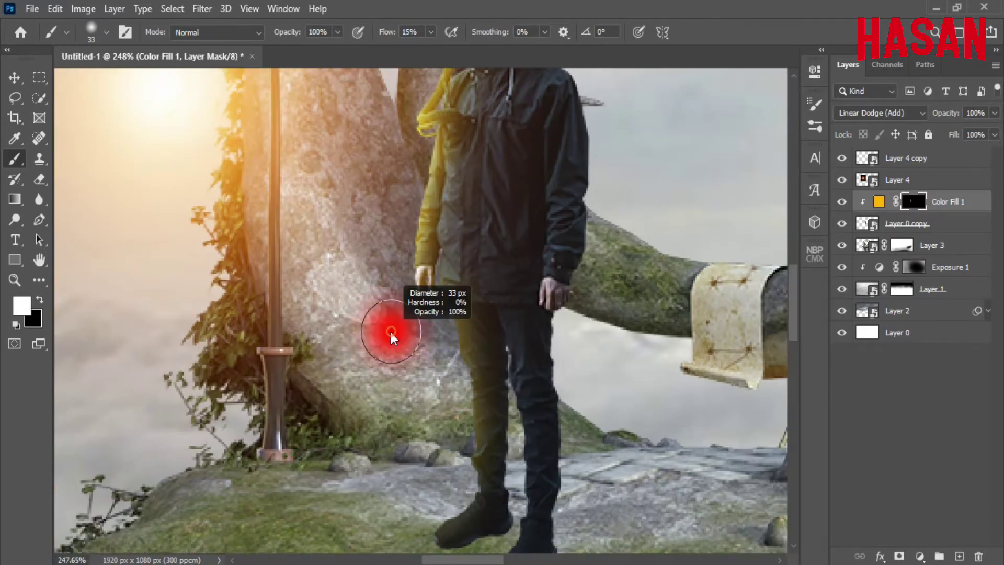
{"action": "scroll", "coordinate": [371, 233], "scroll_direction": "up", "scroll_amount": 3}
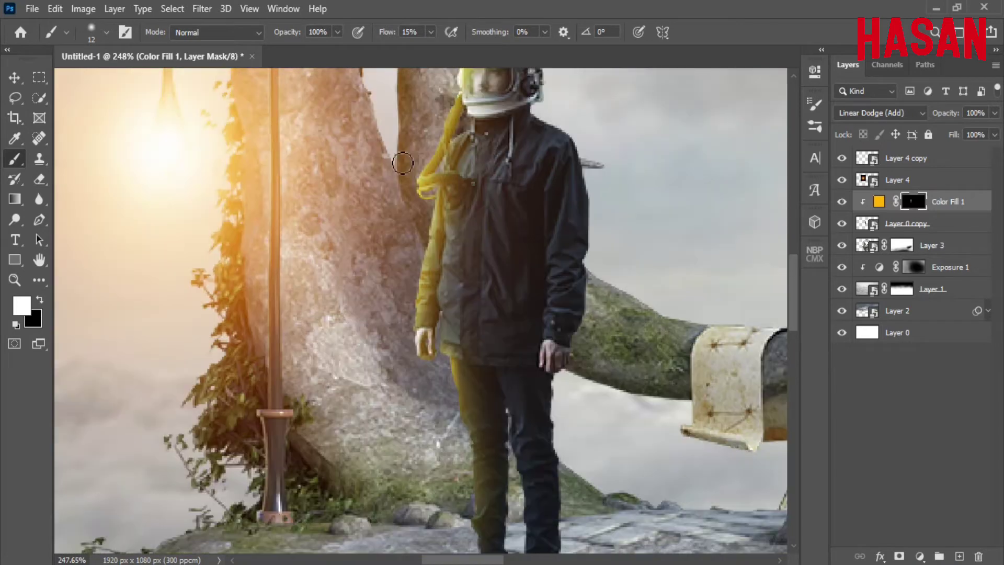
{"action": "scroll", "coordinate": [381, 289], "scroll_direction": "down", "scroll_amount": 5}
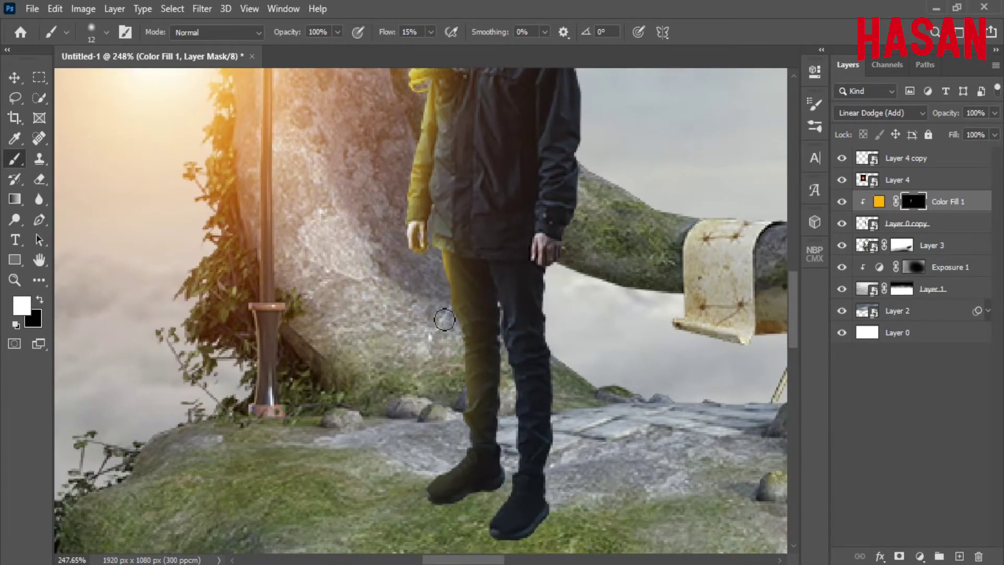
{"action": "key", "text": "shift+0"}
{"action": "key", "text": "shift+6"}
{"action": "key", "text": "bracketright"}
{"action": "left_click_drag", "start_coordinate": [450, 293], "coordinate": [442, 486]}
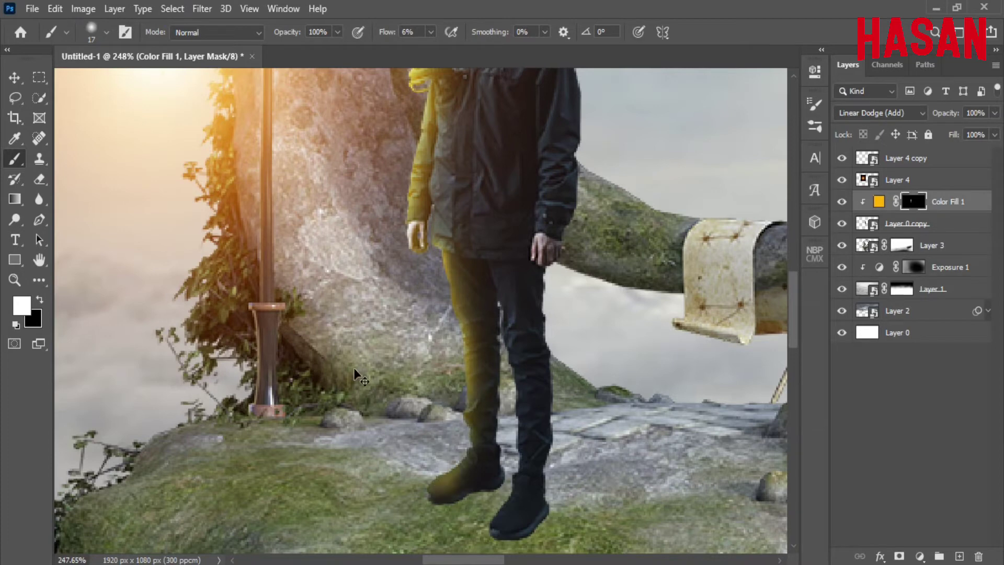
{"action": "key", "text": "ctrl+0"}
{"action": "key", "text": "bracketright"}
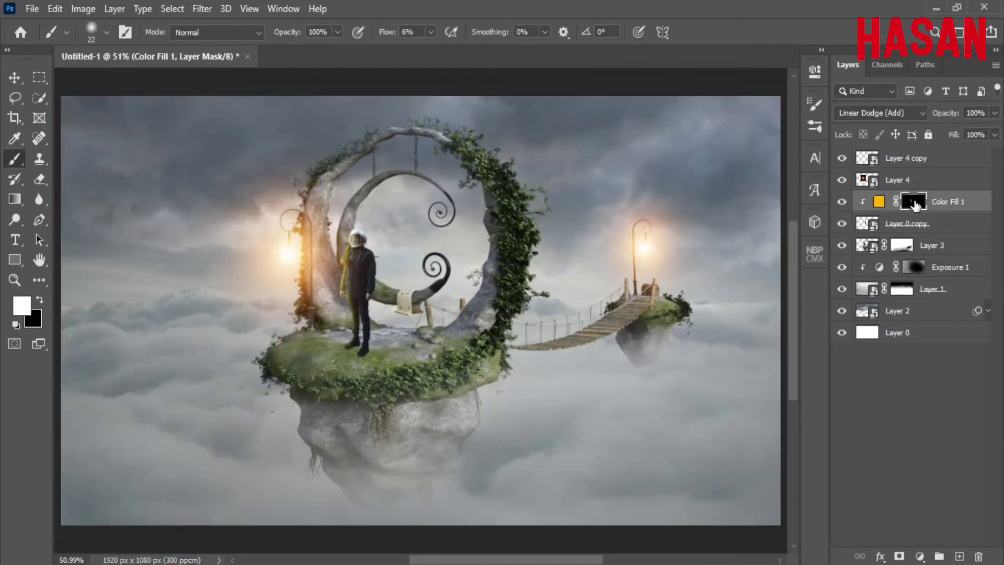
{"action": "left_click", "coordinate": [936, 224]}
{"action": "left_click", "coordinate": [957, 246]}
Step: Add a new Layer 5 above Layer 3 and set it to Multiply blending
{"action": "left_click", "coordinate": [959, 555]}
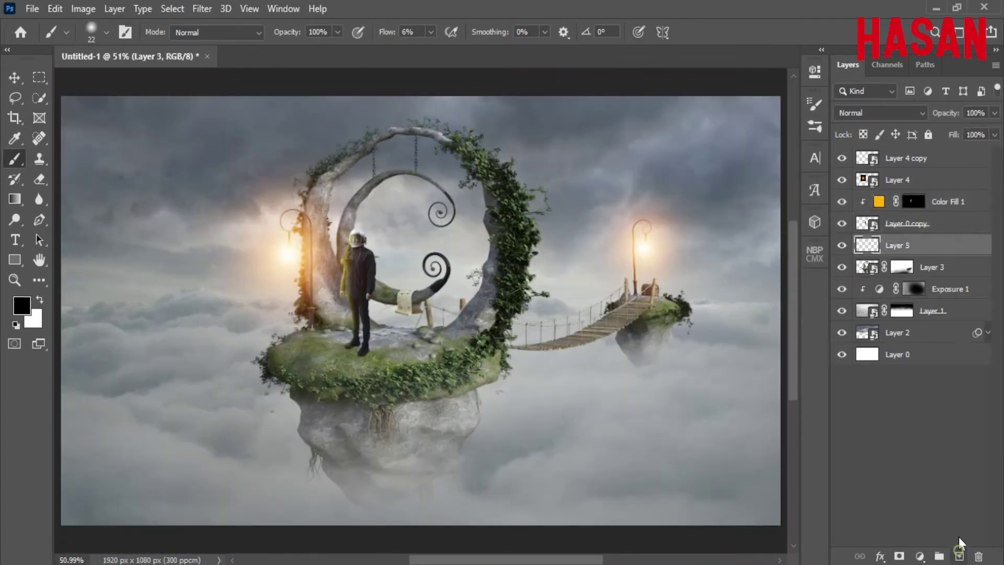
{"action": "left_click", "coordinate": [881, 113]}
{"action": "left_click", "coordinate": [889, 175]}
{"action": "left_click_drag", "start_coordinate": [385, 301], "coordinate": [497, 286]}
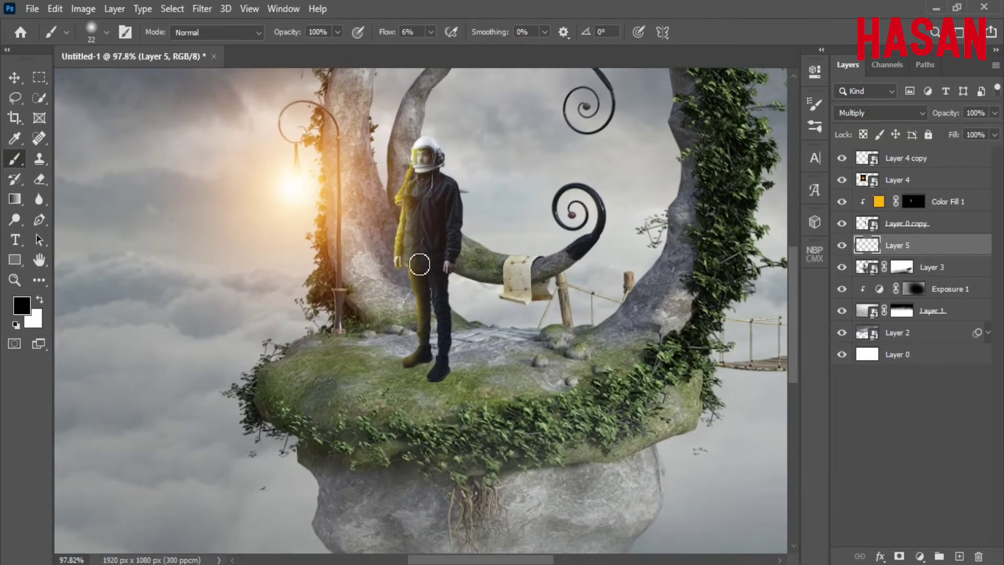
Step: Choose a deep dark olive foreground colour for painting the shadow
{"action": "left_click", "coordinate": [22, 305]}
{"action": "left_click", "coordinate": [405, 214]}
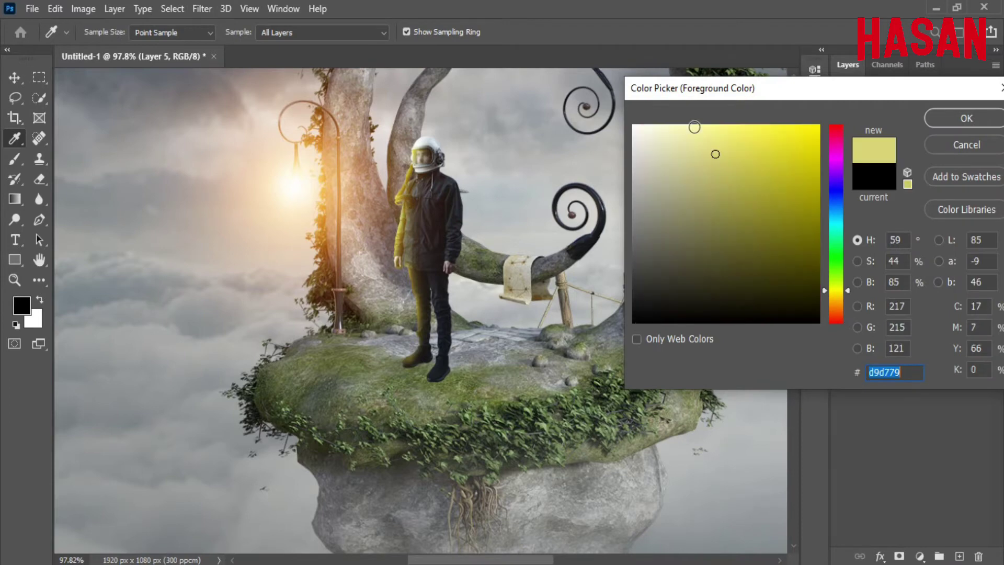
{"action": "left_click_drag", "start_coordinate": [804, 136], "coordinate": [782, 231]}
{"action": "left_click", "coordinate": [846, 293]}
{"action": "left_click_drag", "start_coordinate": [896, 89], "coordinate": [735, 87]}
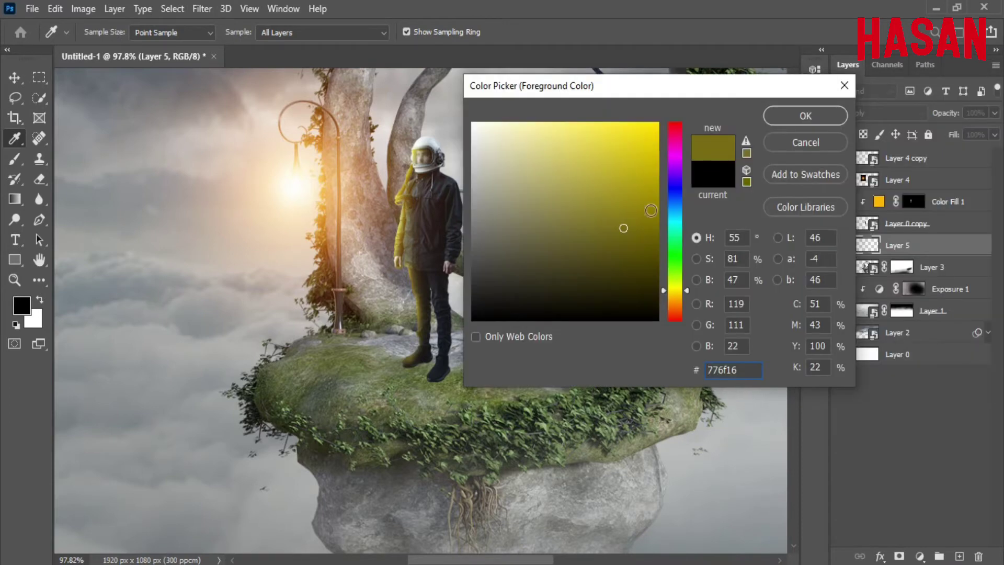
{"action": "left_click", "coordinate": [636, 246]}
{"action": "left_click", "coordinate": [806, 116]}
{"action": "key", "text": "b"}
{"action": "scroll", "coordinate": [488, 330], "scroll_direction": "up", "scroll_amount": 3}
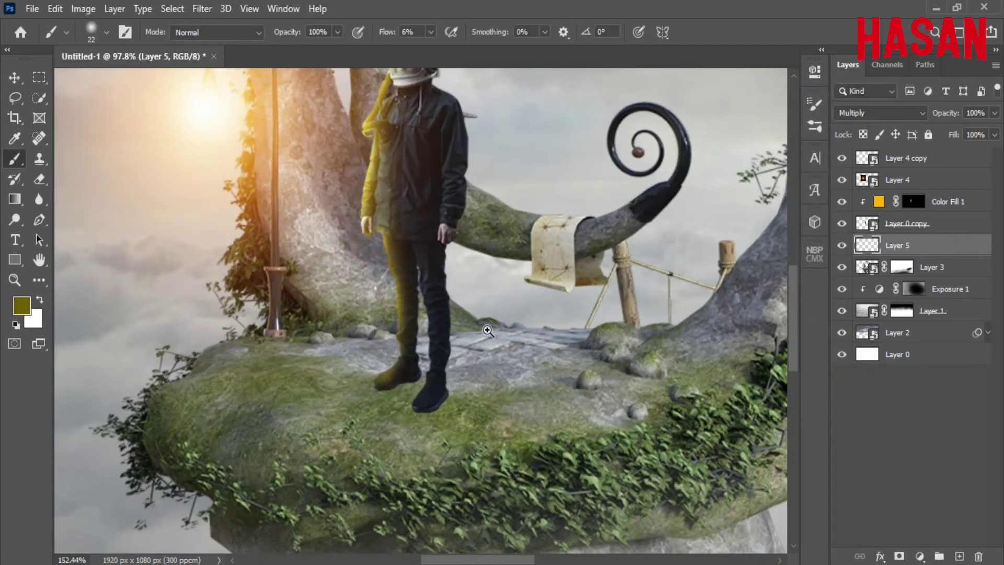
{"action": "left_click", "coordinate": [21, 305]}
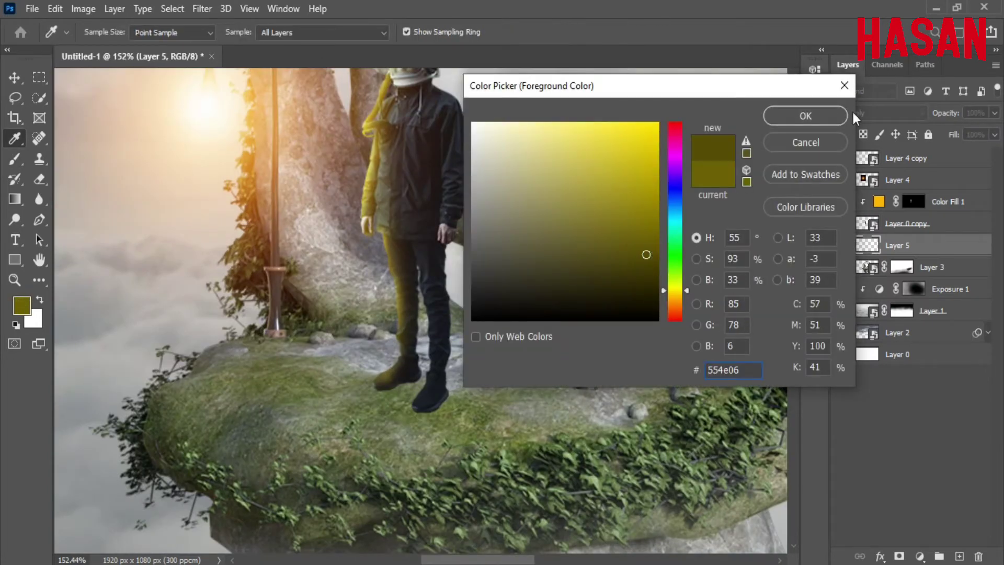
{"action": "left_click", "coordinate": [802, 114]}
Step: With a slightly larger, higher-flow brush, paint olive shadow under the boots and right of them
{"action": "right_click", "coordinate": [422, 336], "text": "alt"}
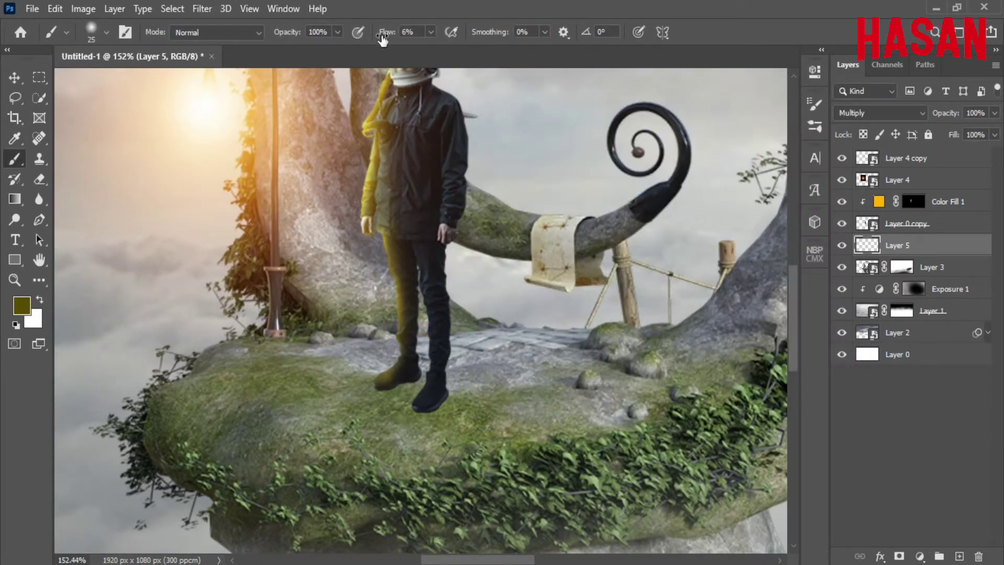
{"action": "left_click_drag", "start_coordinate": [383, 40], "coordinate": [391, 40]}
{"action": "scroll", "coordinate": [469, 395], "scroll_direction": "down", "scroll_amount": 2}
{"action": "scroll", "coordinate": [460, 387], "scroll_direction": "down", "scroll_amount": 1}
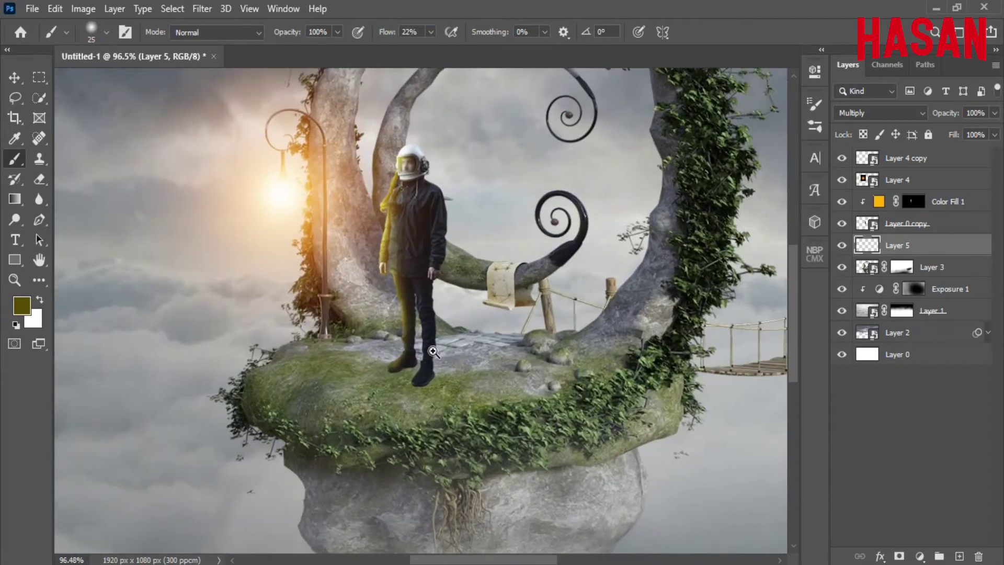
{"action": "scroll", "coordinate": [450, 379], "scroll_direction": "up", "scroll_amount": 3}
{"action": "scroll", "coordinate": [441, 372], "scroll_direction": "up", "scroll_amount": 2}
{"action": "scroll", "coordinate": [441, 371], "scroll_direction": "down", "scroll_amount": 2}
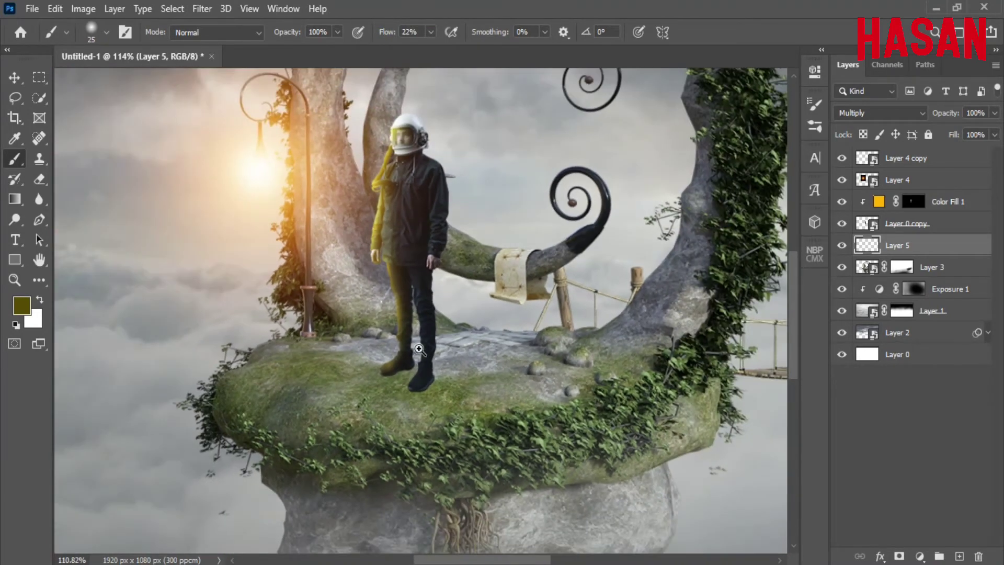
{"action": "scroll", "coordinate": [418, 349], "scroll_direction": "down", "scroll_amount": 1}
{"action": "scroll", "coordinate": [403, 366], "scroll_direction": "up", "scroll_amount": 3}
{"action": "scroll", "coordinate": [382, 381], "scroll_direction": "up", "scroll_amount": 2}
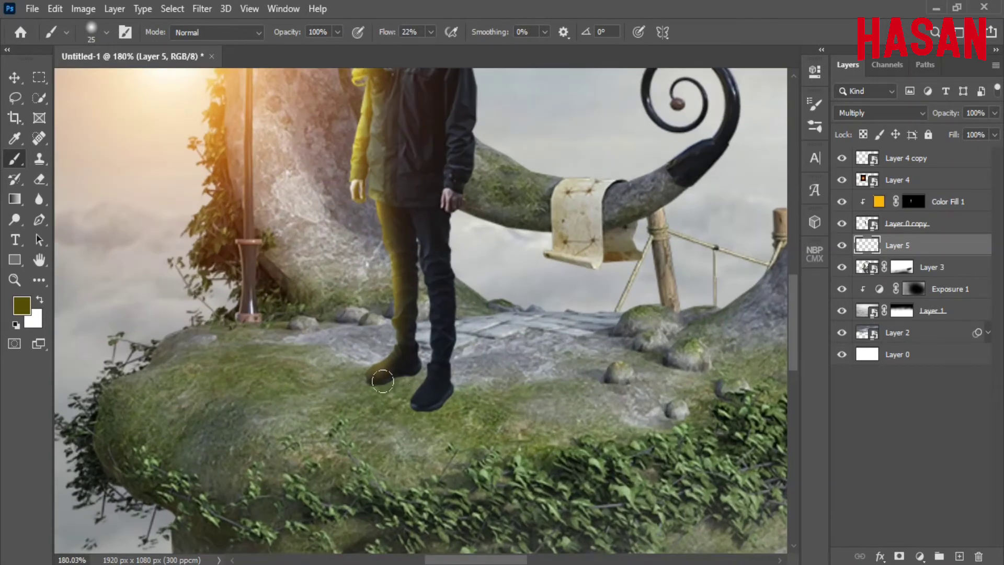
{"action": "mouse_move", "coordinate": [383, 381]}
{"action": "left_mouse_down"}
{"action": "mouse_move", "coordinate": [506, 410]}
{"action": "mouse_move", "coordinate": [460, 397]}
{"action": "left_mouse_up"}
{"action": "mouse_move", "coordinate": [523, 397]}
{"action": "left_mouse_down"}
{"action": "mouse_move", "coordinate": [489, 414]}
{"action": "mouse_move", "coordinate": [555, 413]}
{"action": "mouse_move", "coordinate": [385, 377]}
{"action": "mouse_move", "coordinate": [473, 406]}
{"action": "mouse_move", "coordinate": [468, 397]}
{"action": "mouse_move", "coordinate": [582, 445]}
{"action": "left_mouse_up"}
Step: Erase the excess shadow on the grass to the right of the boots
{"action": "scroll", "coordinate": [582, 445], "scroll_direction": "down", "scroll_amount": 1}
{"action": "scroll", "coordinate": [582, 446], "scroll_direction": "down", "scroll_amount": 1}
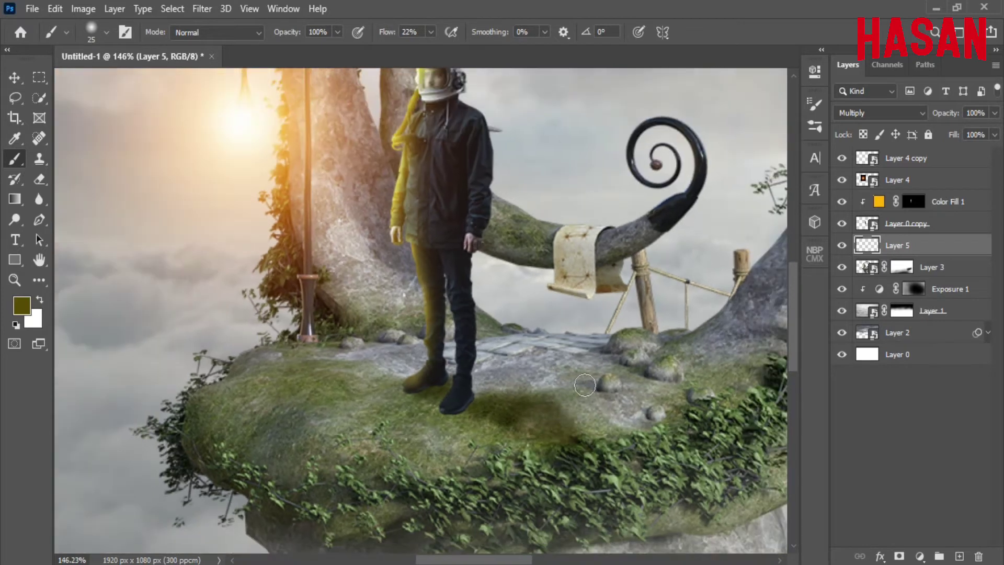
{"action": "key", "text": "e"}
{"action": "left_click_drag", "start_coordinate": [503, 381], "coordinate": [586, 413]}
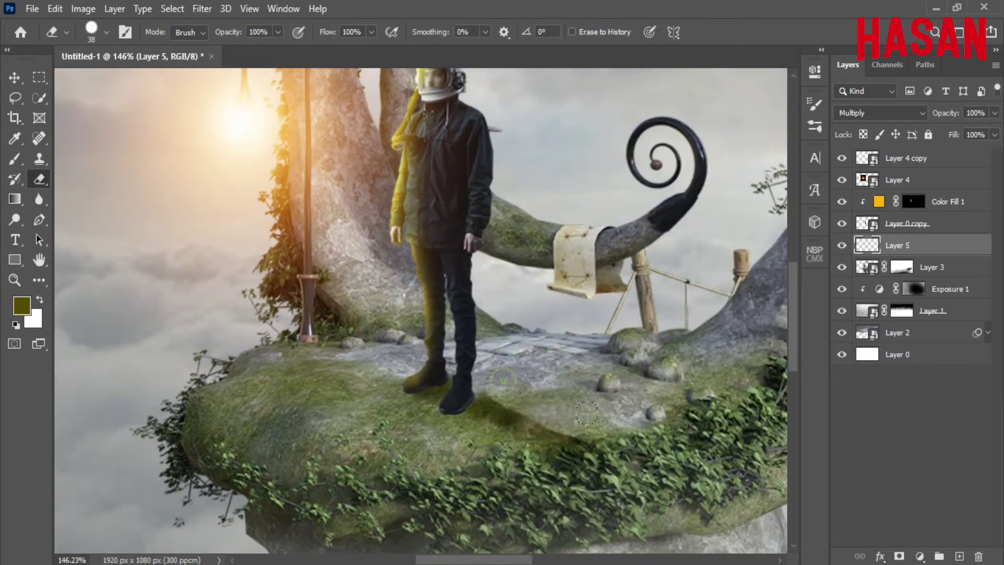
{"action": "key", "text": "b"}
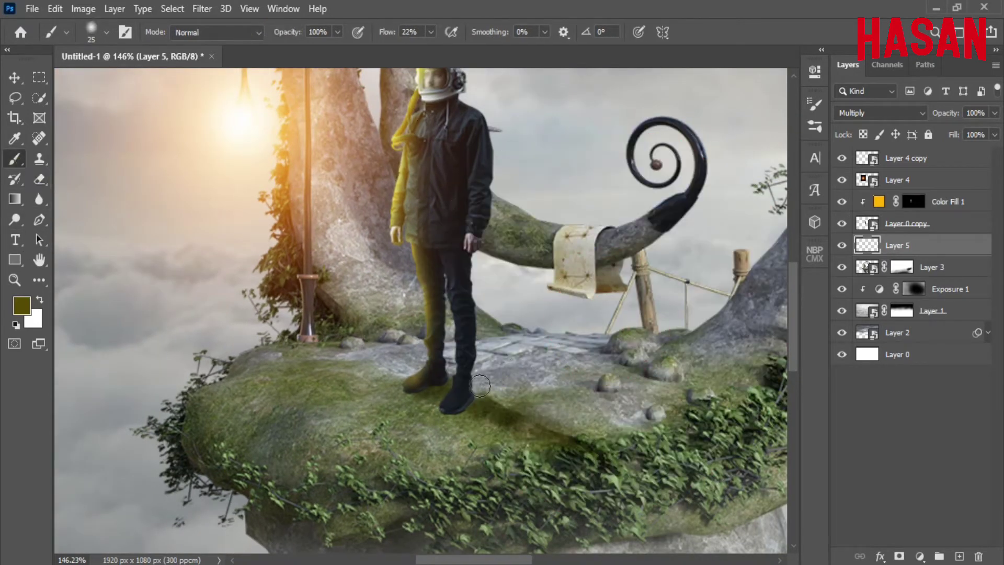
Step: Switch to a darker olive-brown and paint faint shadow around the left boot
{"action": "left_click", "coordinate": [22, 305]}
{"action": "left_click", "coordinate": [647, 282]}
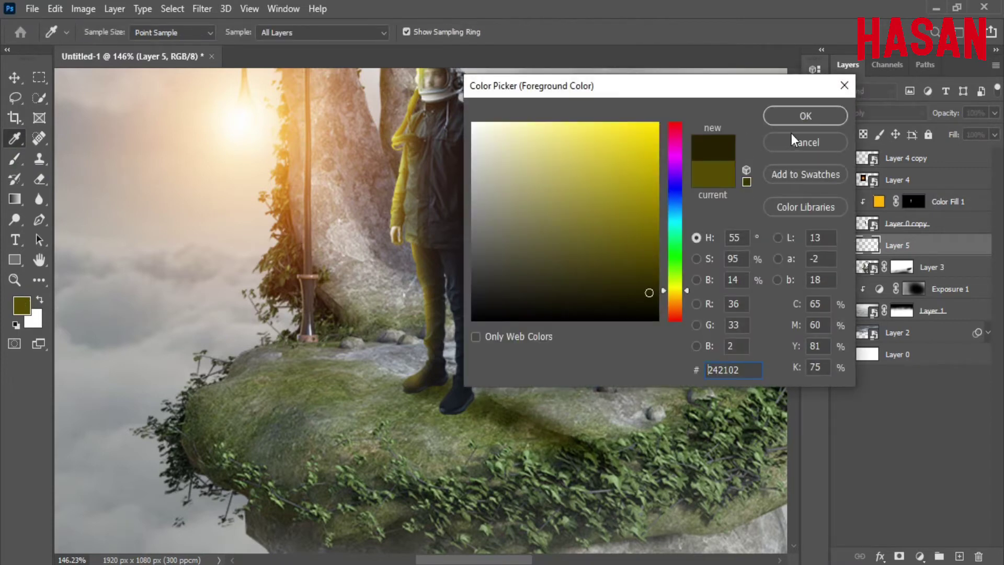
{"action": "left_click", "coordinate": [803, 114]}
{"action": "left_click_drag", "start_coordinate": [429, 395], "coordinate": [492, 407]}
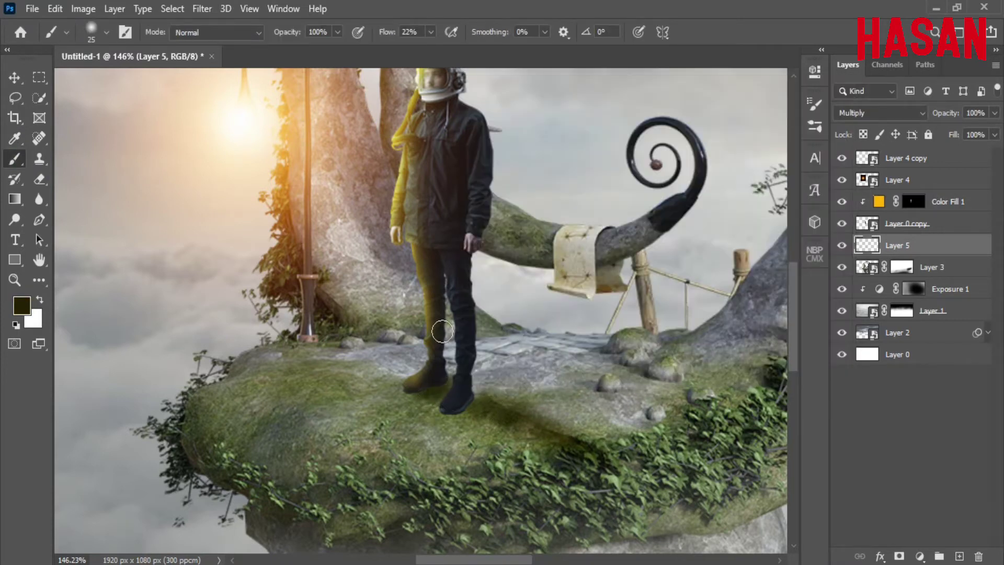
{"action": "left_click_drag", "start_coordinate": [421, 392], "coordinate": [454, 378]}
{"action": "scroll", "coordinate": [581, 485], "scroll_direction": "down", "scroll_amount": 3}
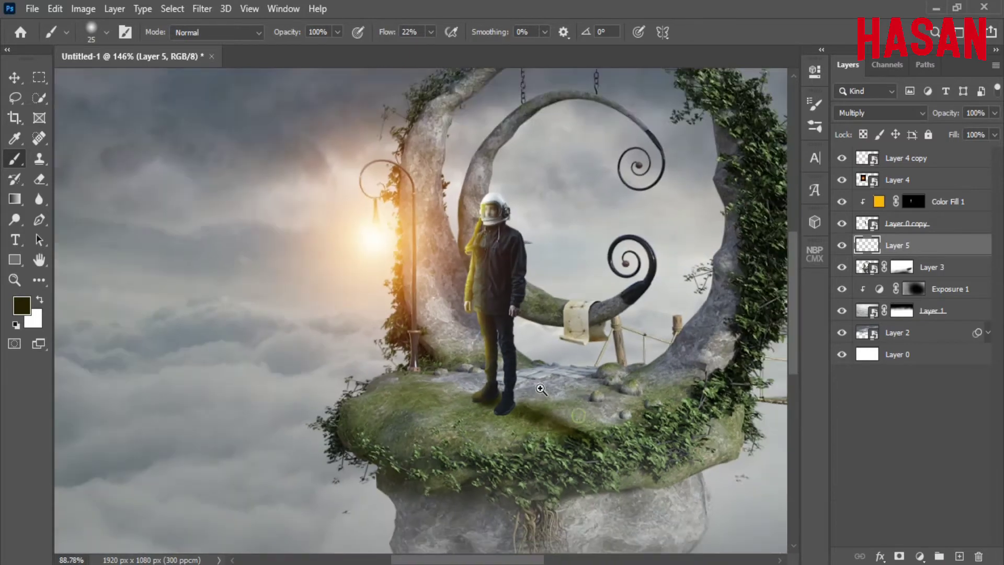
{"action": "scroll", "coordinate": [520, 395], "scroll_direction": "up", "scroll_amount": 4}
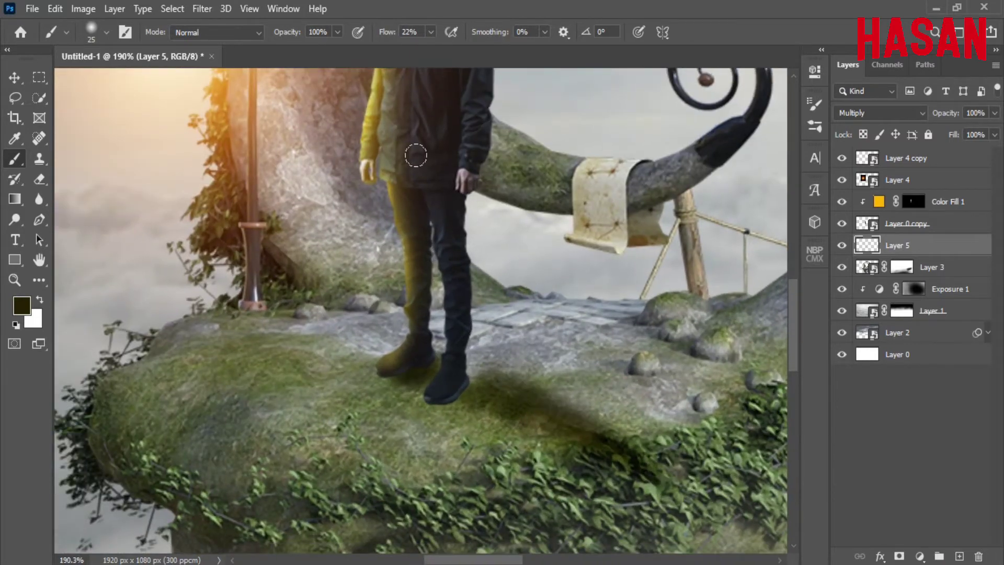
Step: With a softer, larger brush, shade under, between and behind the shoes
{"action": "left_click_drag", "start_coordinate": [387, 32], "coordinate": [370, 37]}
{"action": "key", "text": "bracketright"}
{"action": "key", "text": "bracketright"}
{"action": "key", "text": "bracketright"}
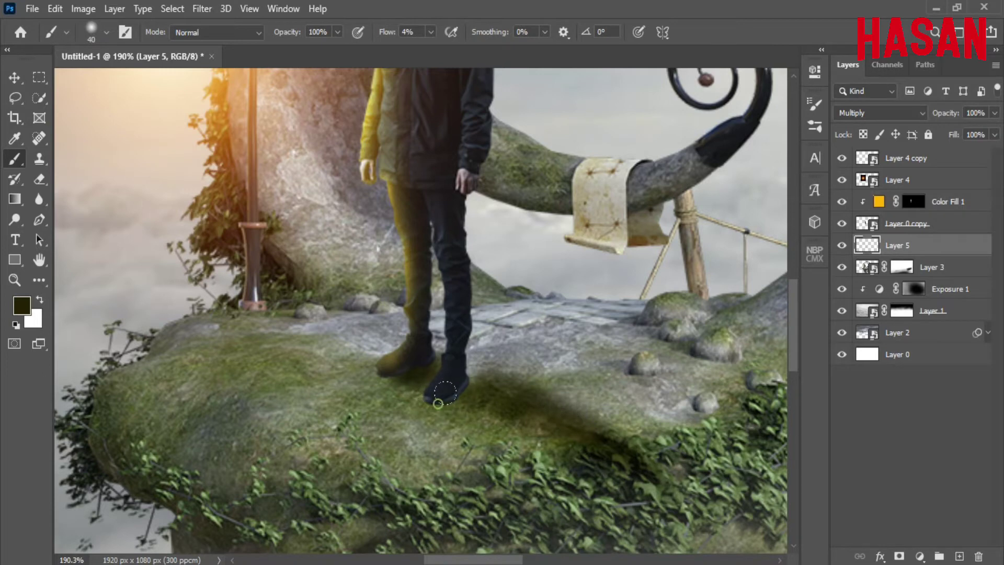
{"action": "scroll", "coordinate": [438, 402], "scroll_direction": "up", "scroll_amount": 3}
{"action": "scroll", "coordinate": [495, 415], "scroll_direction": "up", "scroll_amount": 2}
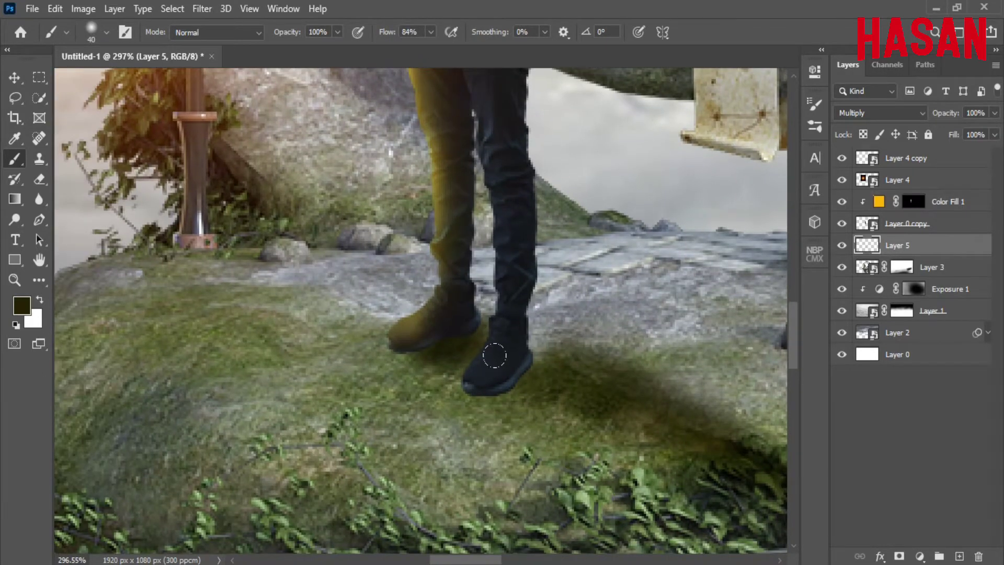
{"action": "left_click_drag", "start_coordinate": [494, 356], "coordinate": [528, 364]}
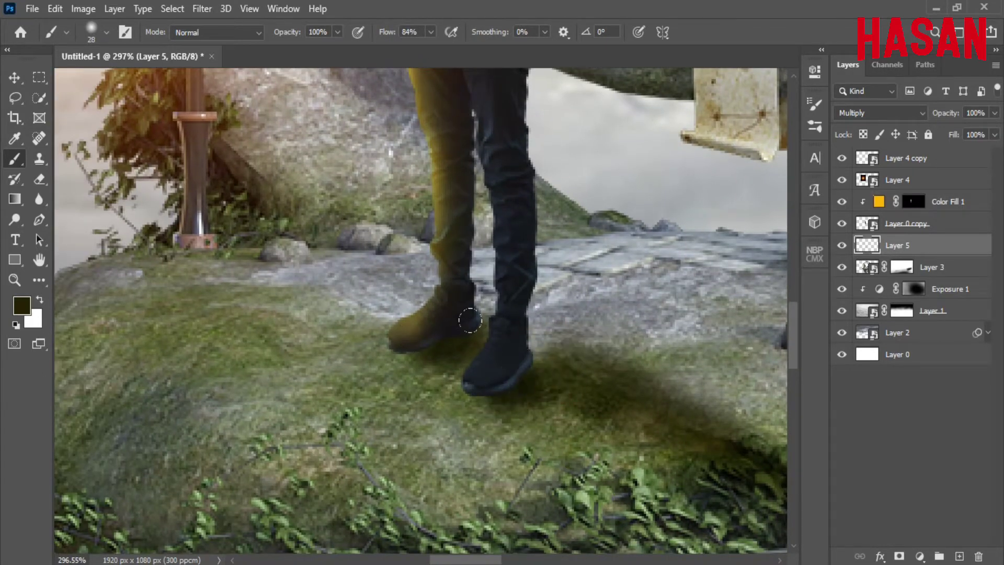
{"action": "left_click_drag", "start_coordinate": [470, 320], "coordinate": [484, 332]}
{"action": "left_click_drag", "start_coordinate": [535, 367], "coordinate": [595, 342]}
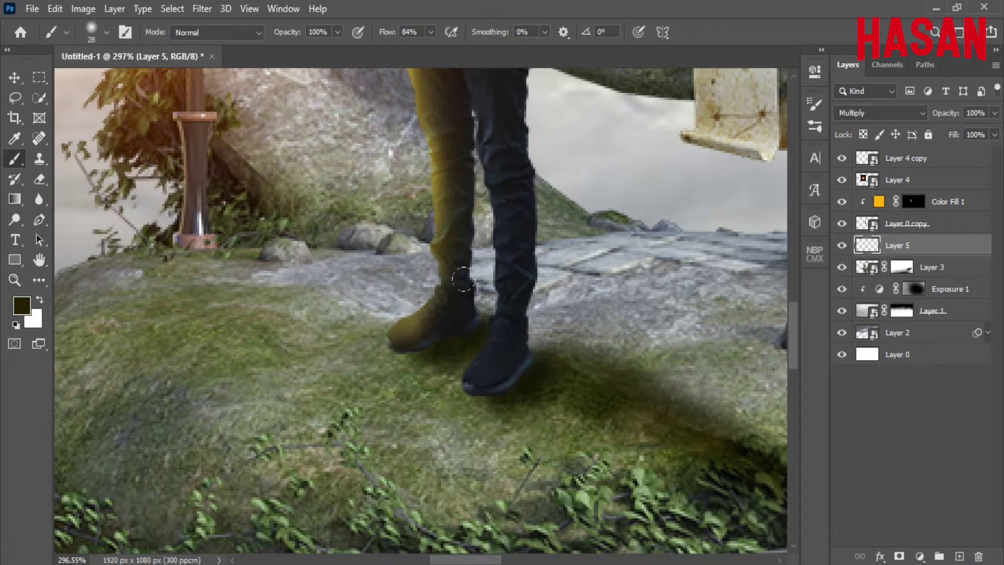
Step: Lower the brush strength value to 5 for very subtle shading
{"action": "left_click", "coordinate": [410, 32]}
{"action": "type", "text": "5"}
{"action": "key", "text": "Return"}
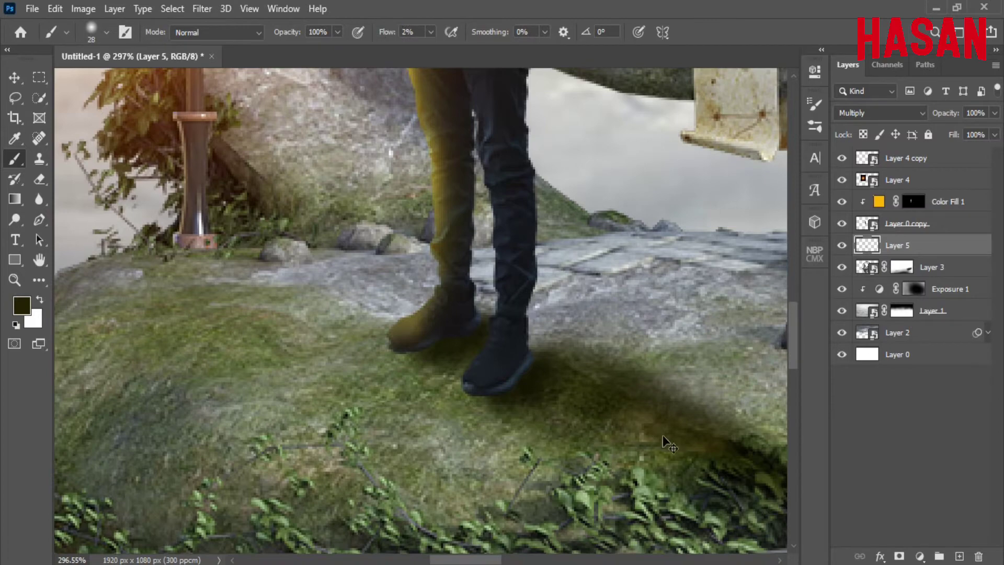
{"action": "scroll", "coordinate": [663, 440], "scroll_direction": "down", "scroll_amount": 5}
{"action": "scroll", "coordinate": [630, 416], "scroll_direction": "down", "scroll_amount": 3}
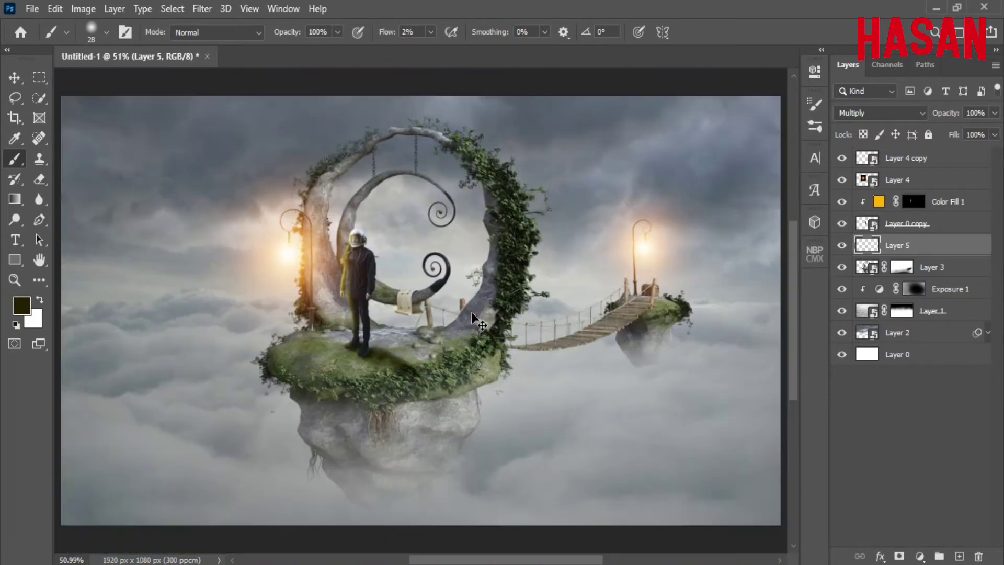
{"action": "scroll", "coordinate": [458, 345], "scroll_direction": "up", "scroll_amount": 2}
Step: Mask Layer 5 and fade it with a black-to-white linear gradient across the lower rock
{"action": "scroll", "coordinate": [458, 345], "scroll_direction": "up", "scroll_amount": 3}
{"action": "left_click", "coordinate": [900, 556]}
{"action": "key", "text": "d"}
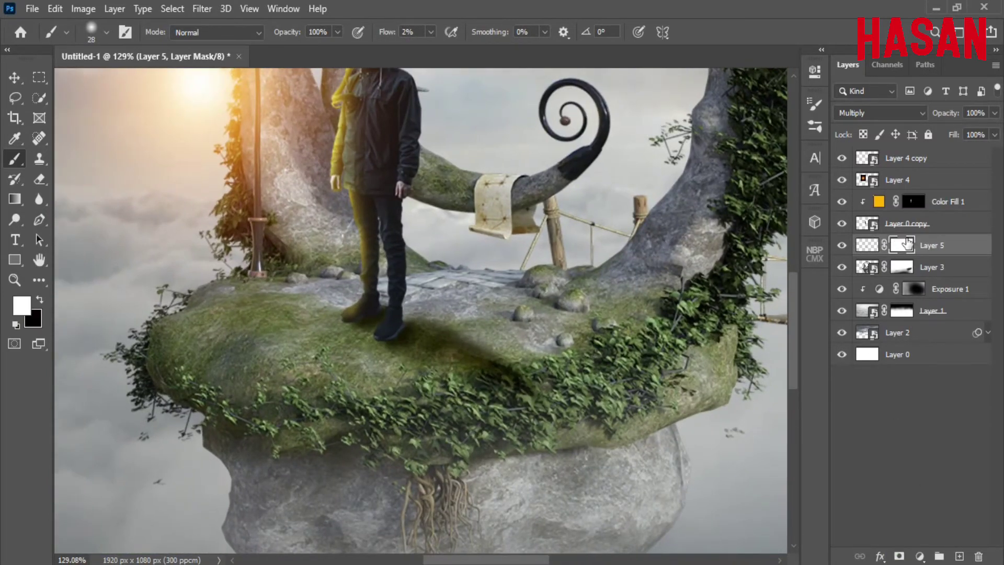
{"action": "left_click", "coordinate": [15, 199]}
{"action": "left_click", "coordinate": [166, 32]}
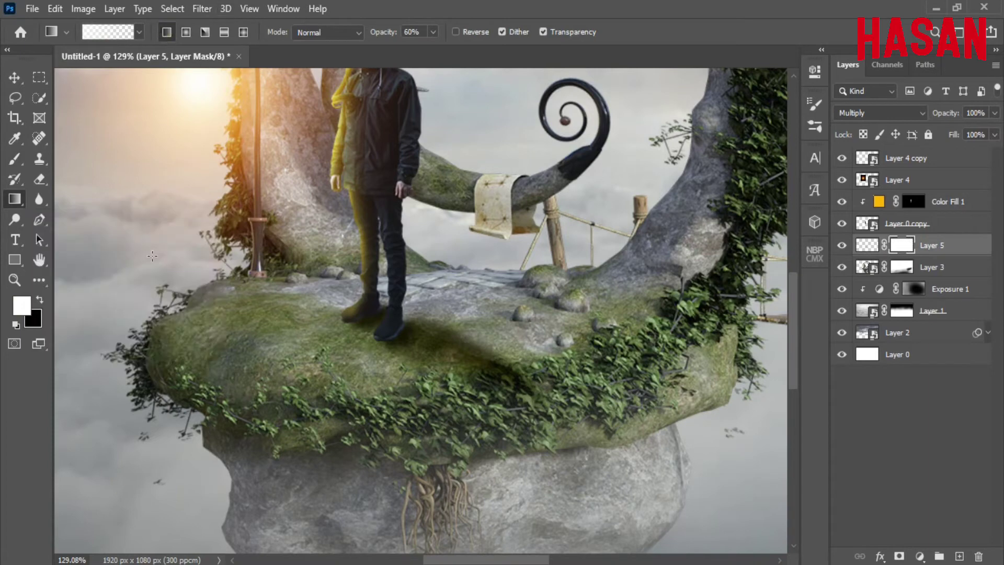
{"action": "left_click", "coordinate": [40, 300]}
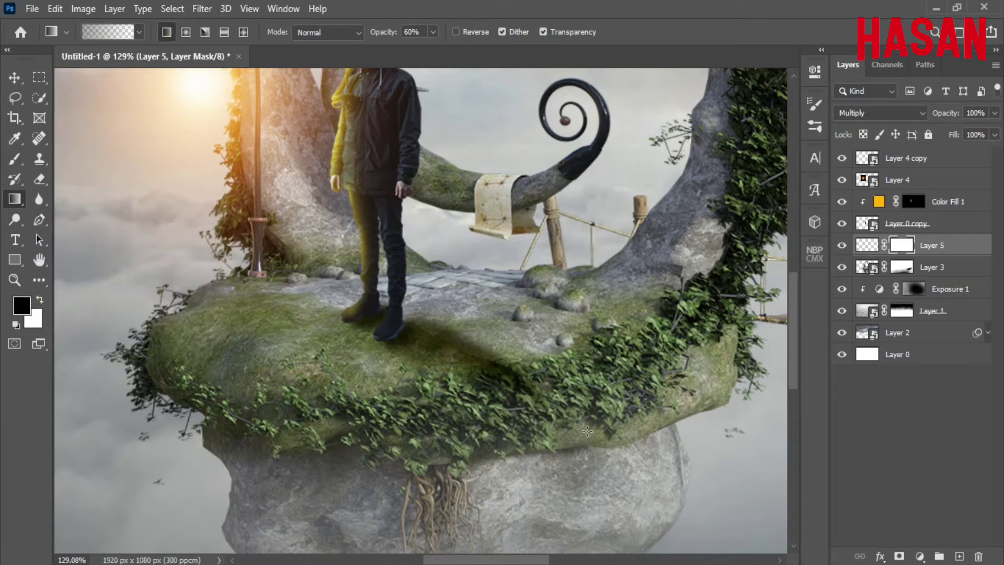
{"action": "left_click_drag", "start_coordinate": [430, 302], "coordinate": [578, 421]}
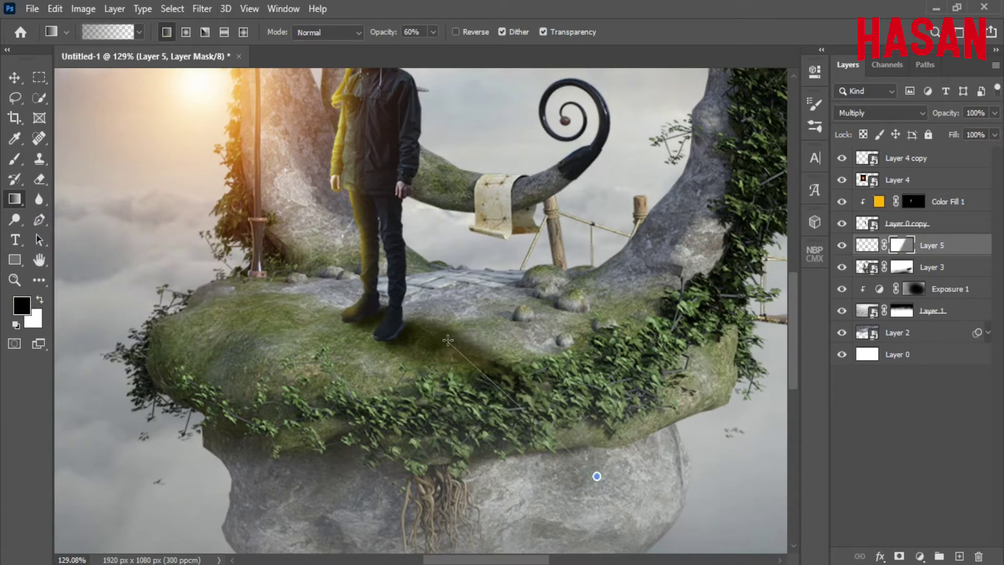
Step: Fit the whole image in view and select the top lamp glow layer
{"action": "key", "text": "v"}
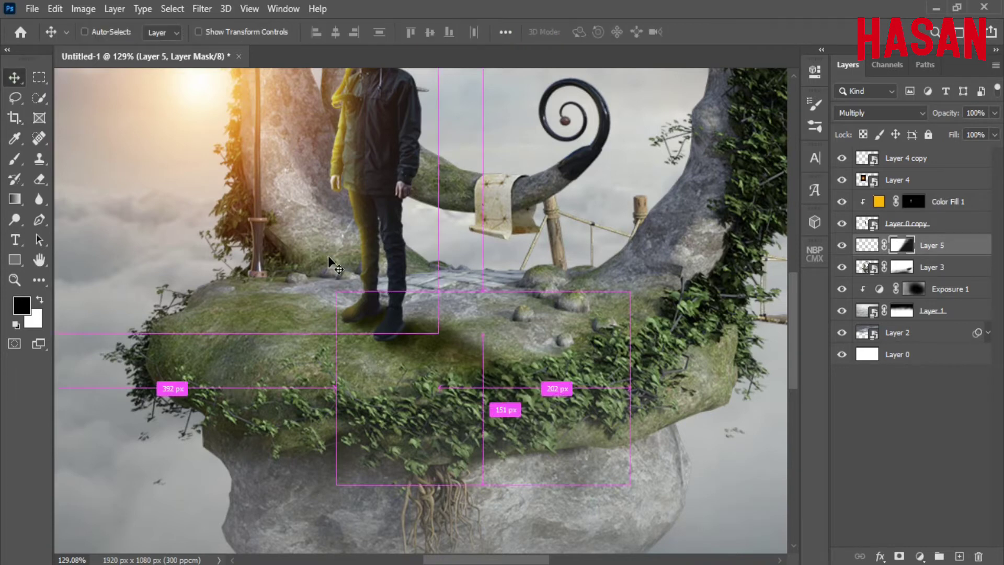
{"action": "key", "text": "ctrl+0"}
{"action": "left_click", "coordinate": [643, 233], "text": "ctrl"}
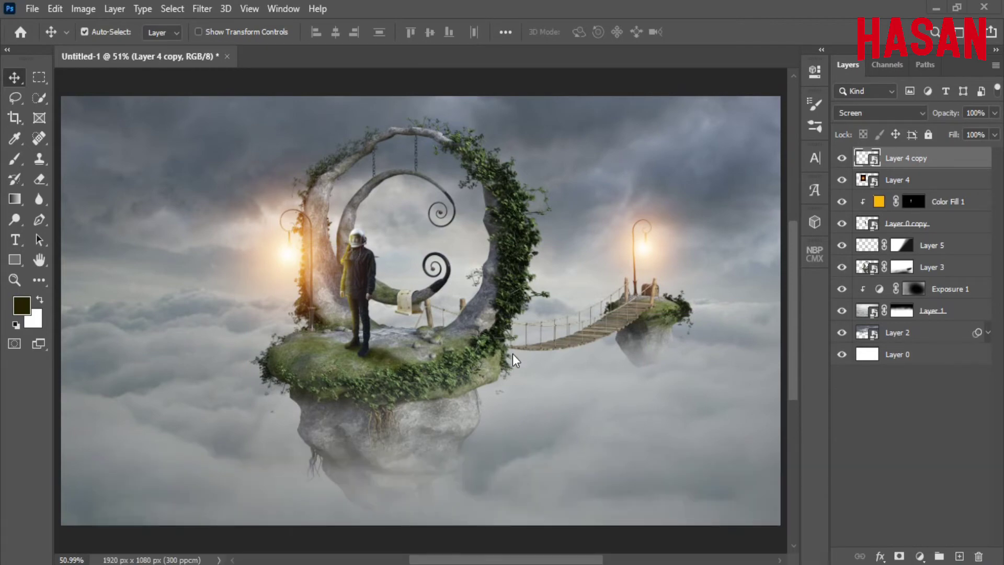
Step: Drag the dreadnought spaceship PNG into Untitled-1 as Layer 6
{"action": "left_click_drag", "start_coordinate": [892, 120], "coordinate": [580, 129]}
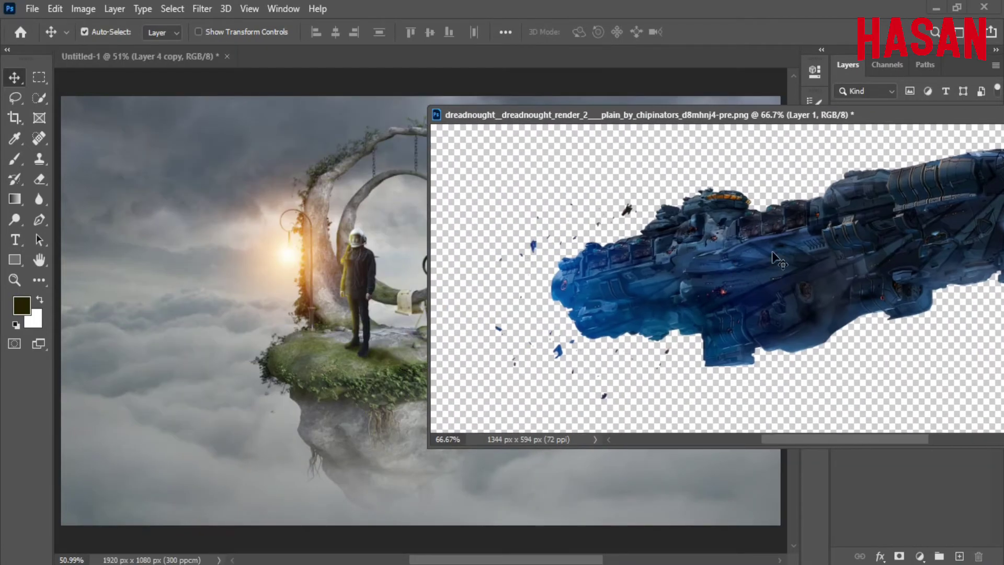
{"action": "left_click_drag", "start_coordinate": [774, 258], "coordinate": [321, 317]}
{"action": "left_click_drag", "start_coordinate": [884, 117], "coordinate": [628, 117]}
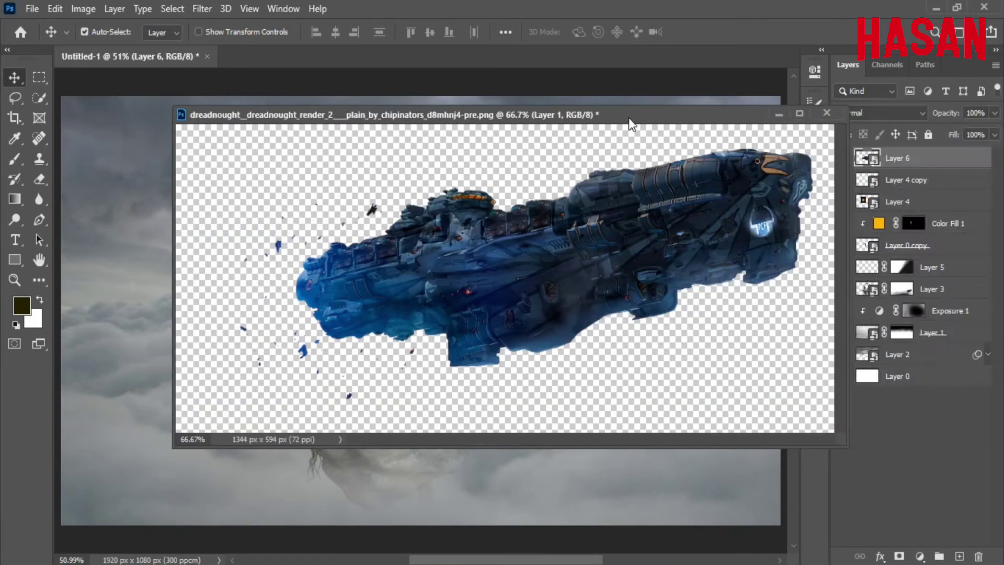
{"action": "left_click", "coordinate": [778, 114]}
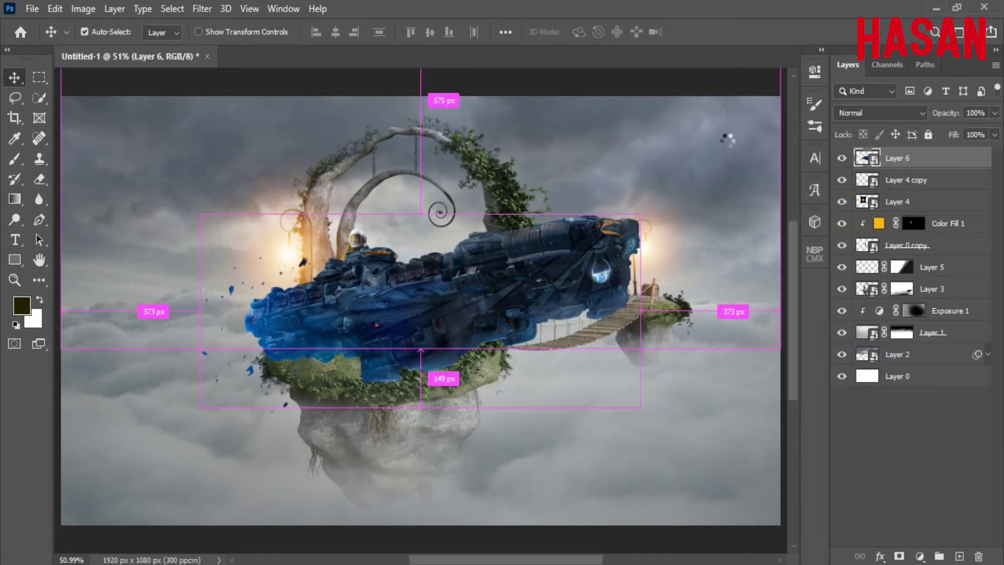
Step: Scale the spaceship down and place it small in the upper-left sky
{"action": "key", "text": "ctrl+t"}
{"action": "left_click_drag", "start_coordinate": [641, 213], "coordinate": [596, 230]}
{"action": "left_click_drag", "start_coordinate": [518, 306], "coordinate": [182, 175]}
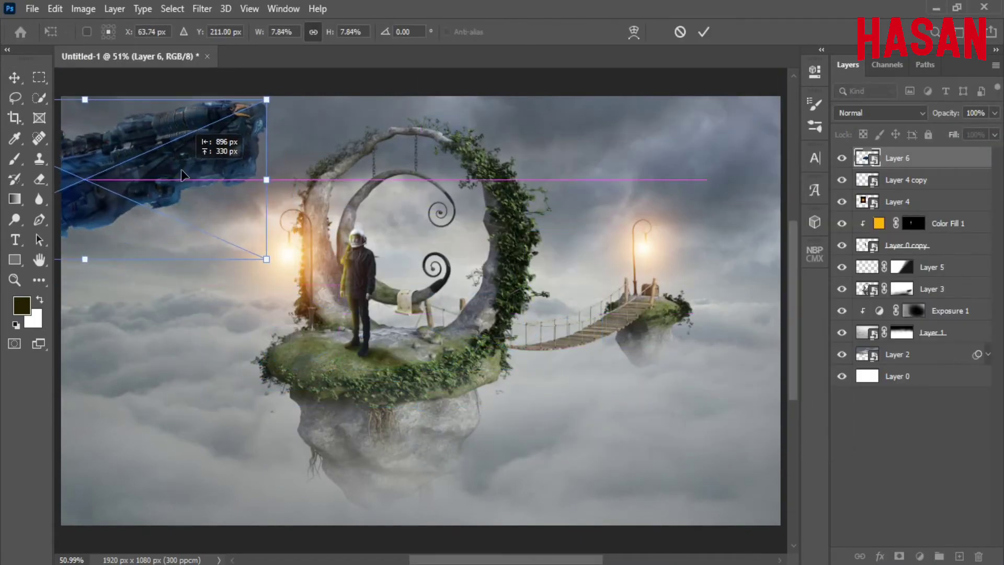
{"action": "mouse_move", "coordinate": [266, 259]}
{"action": "left_mouse_down"}
{"action": "mouse_move", "coordinate": [256, 163]}
{"action": "mouse_move", "coordinate": [182, 172]}
{"action": "mouse_move", "coordinate": [176, 183]}
{"action": "left_mouse_up"}
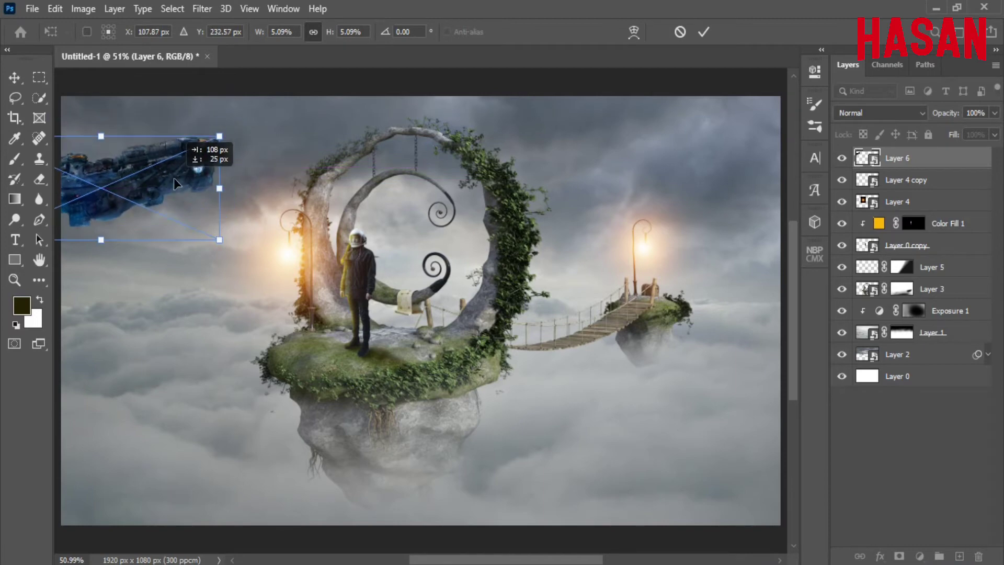
{"action": "left_click_drag", "start_coordinate": [219, 240], "coordinate": [185, 224]}
{"action": "left_click_drag", "start_coordinate": [151, 186], "coordinate": [183, 166]}
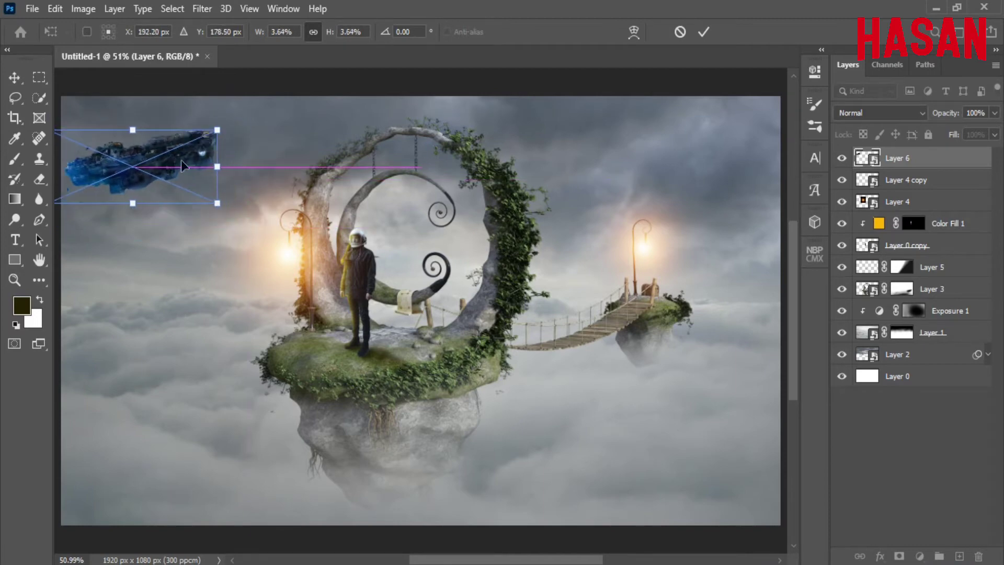
{"action": "left_click", "coordinate": [704, 33]}
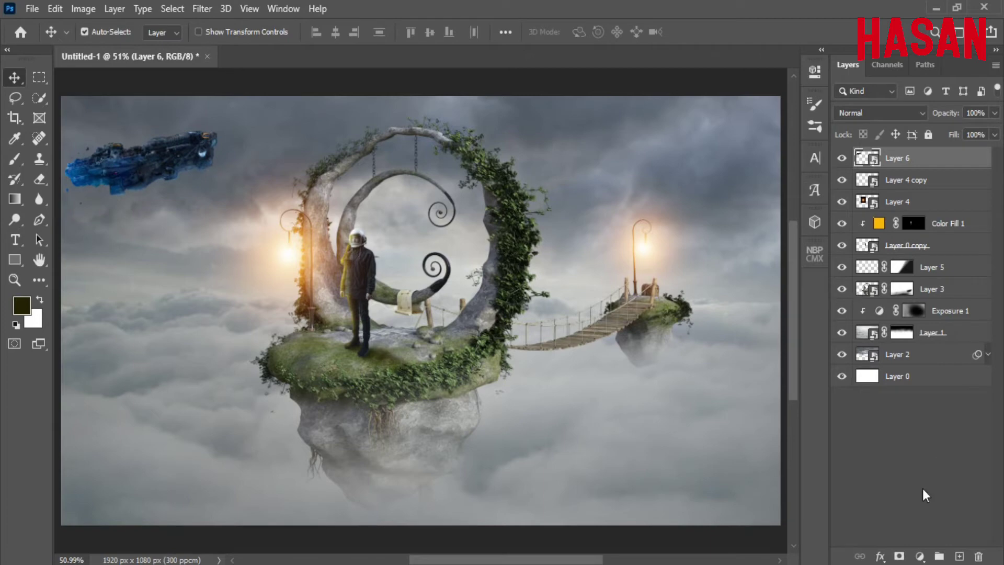
Step: Lower the ship's saturation and lightness with a slight hue shift, then mask Layer 6
{"action": "key", "text": "ctrl+u"}
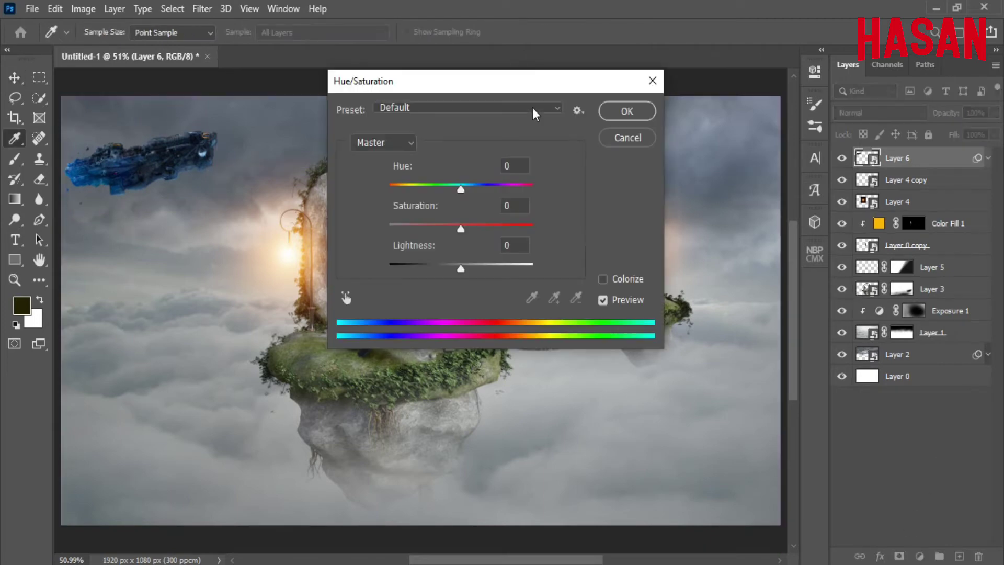
{"action": "left_click_drag", "start_coordinate": [617, 223], "coordinate": [637, 218]}
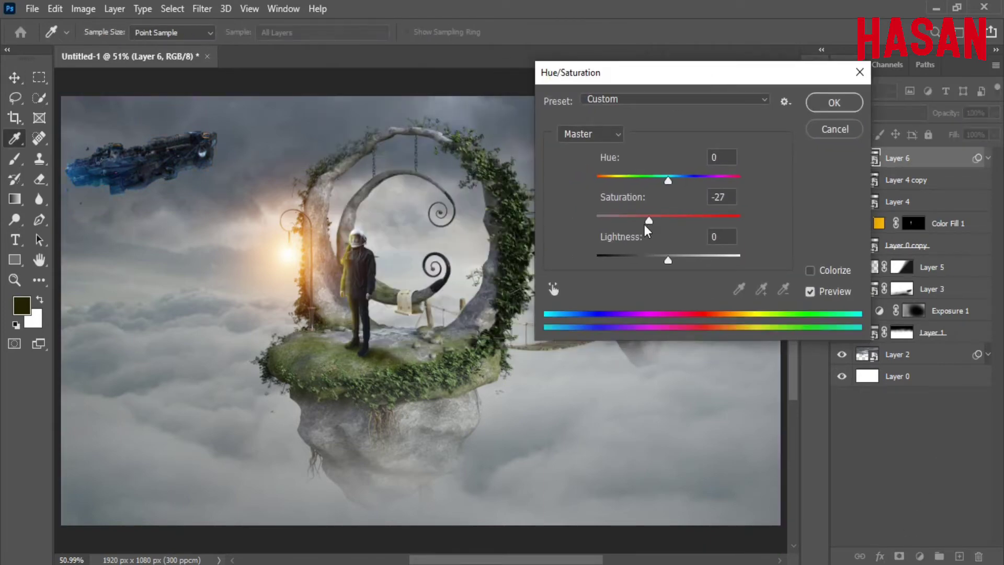
{"action": "mouse_move", "coordinate": [668, 260]}
{"action": "left_mouse_down"}
{"action": "mouse_move", "coordinate": [682, 260]}
{"action": "mouse_move", "coordinate": [660, 259]}
{"action": "left_mouse_up"}
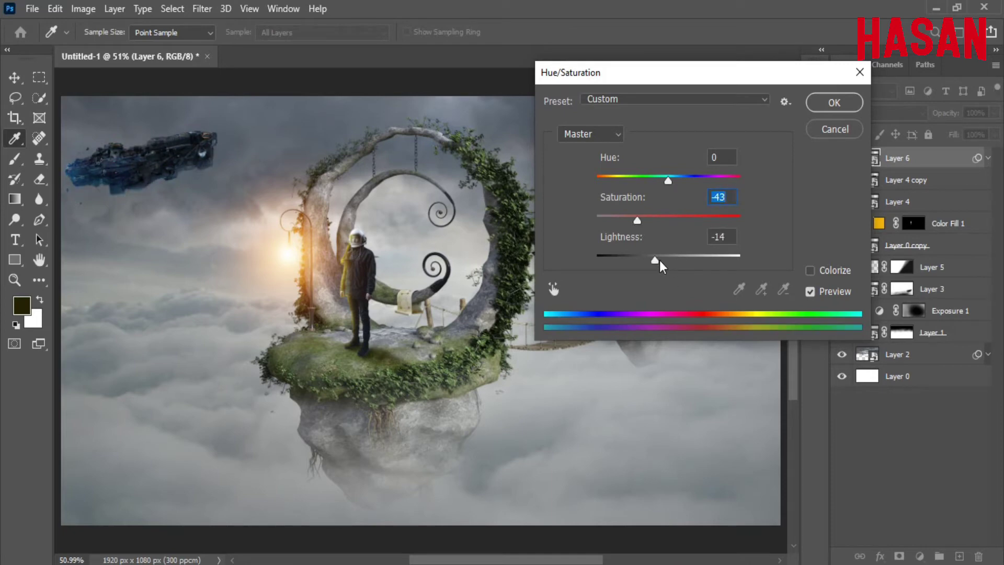
{"action": "mouse_move", "coordinate": [668, 181]}
{"action": "left_mouse_down"}
{"action": "mouse_move", "coordinate": [654, 180]}
{"action": "mouse_move", "coordinate": [677, 179]}
{"action": "left_mouse_up"}
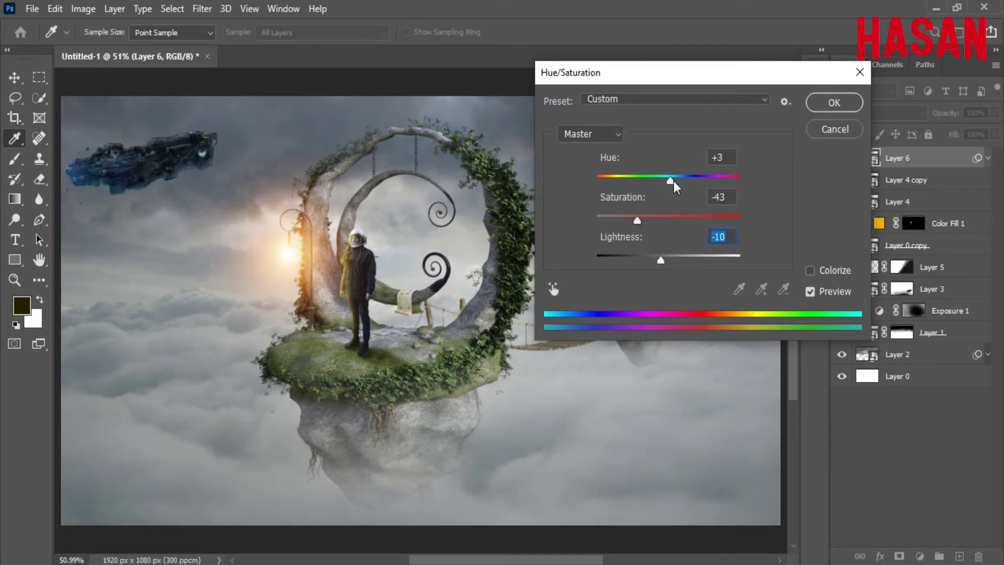
{"action": "left_click_drag", "start_coordinate": [636, 220], "coordinate": [642, 217]}
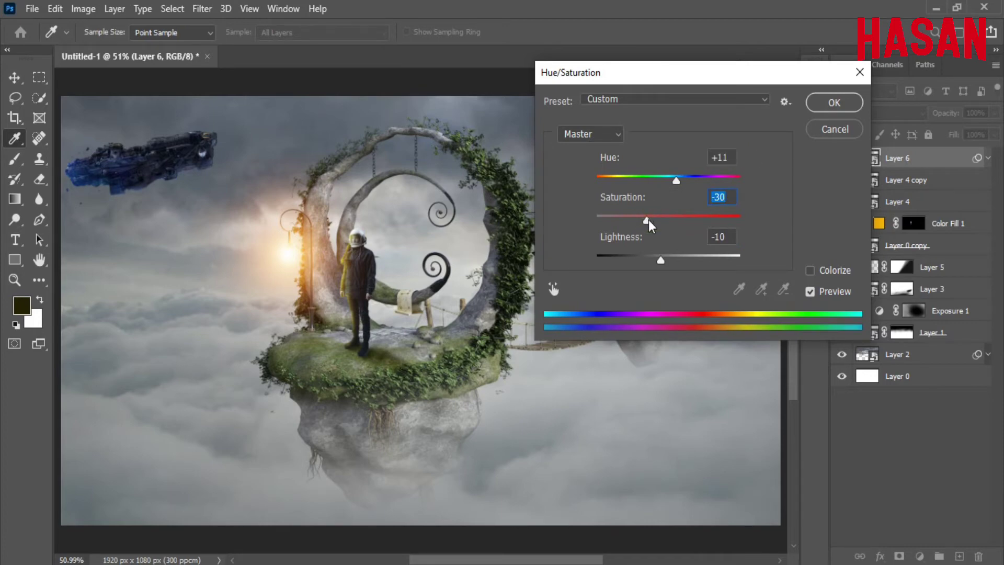
{"action": "key", "text": "Return"}
{"action": "left_click", "coordinate": [989, 157]}
Step: Paint black across the ship on Layer 6's mask to fade it into the haze, then fit the view
{"action": "left_click", "coordinate": [899, 556]}
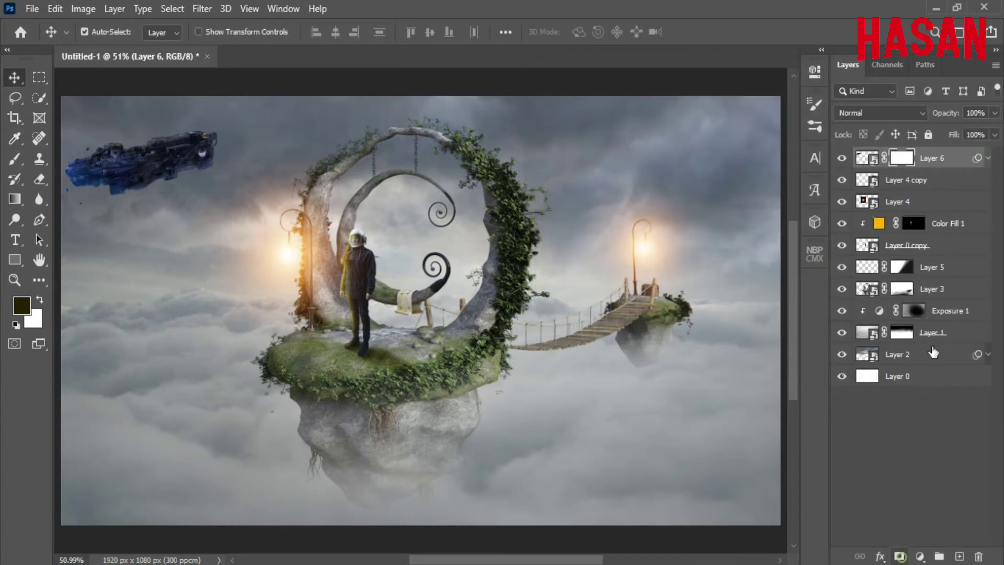
{"action": "left_click", "coordinate": [14, 159]}
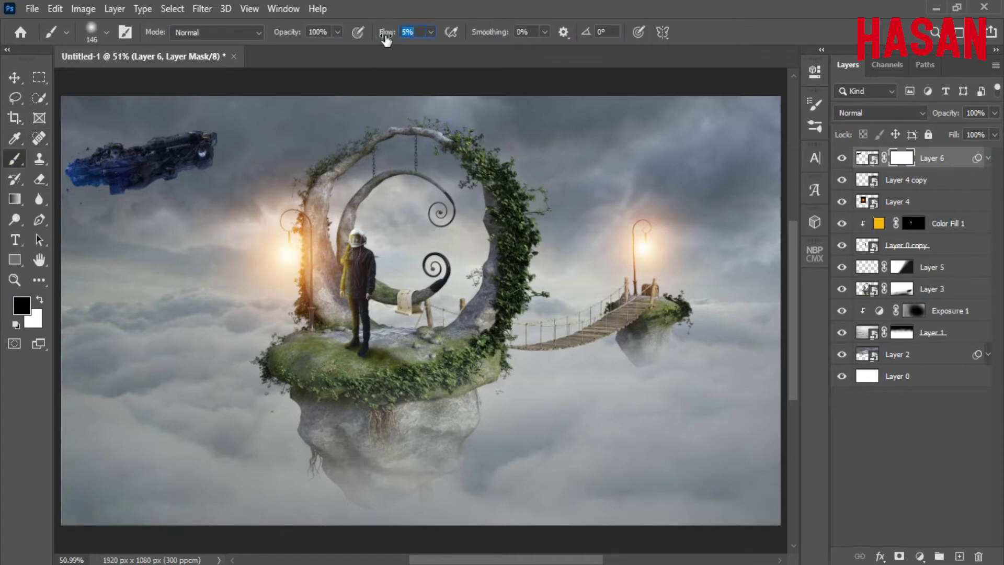
{"action": "scroll", "coordinate": [199, 214], "scroll_direction": "up", "scroll_amount": 3}
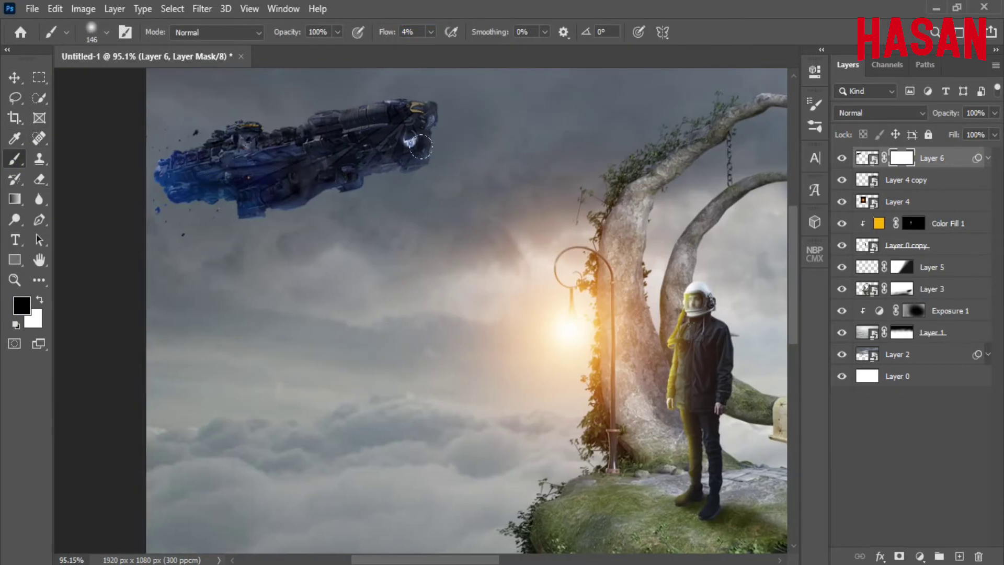
{"action": "mouse_move", "coordinate": [354, 212]}
{"action": "left_mouse_down"}
{"action": "mouse_move", "coordinate": [538, 135]}
{"action": "mouse_move", "coordinate": [209, 173]}
{"action": "mouse_move", "coordinate": [124, 210]}
{"action": "left_mouse_up"}
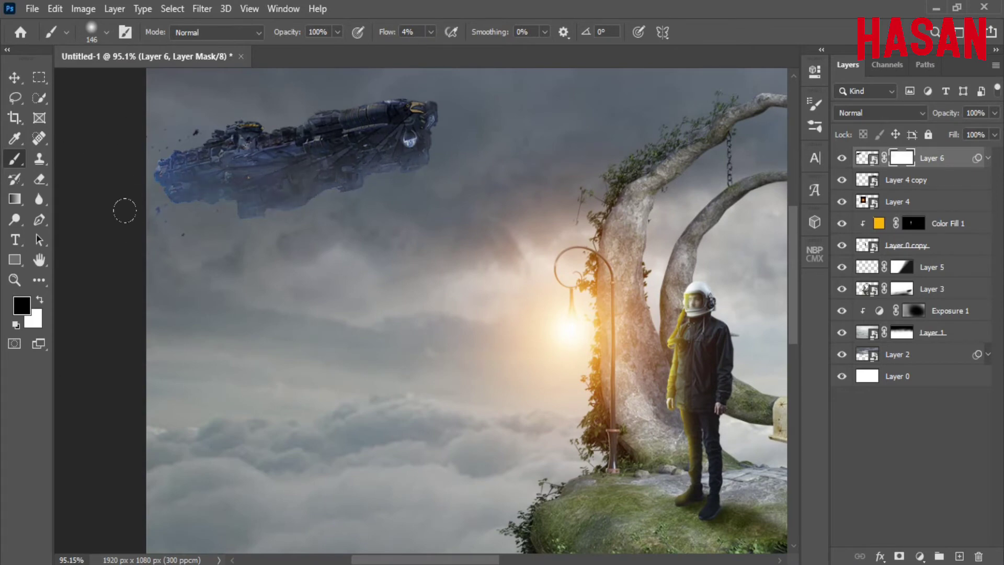
{"action": "scroll", "coordinate": [382, 211], "scroll_direction": "up", "scroll_amount": 2}
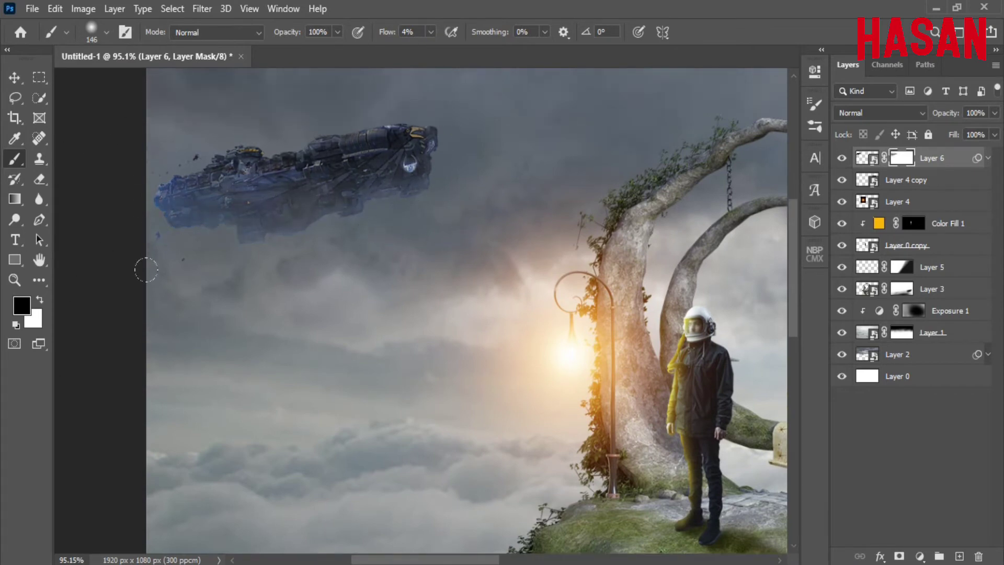
{"action": "key", "text": "ctrl+0"}
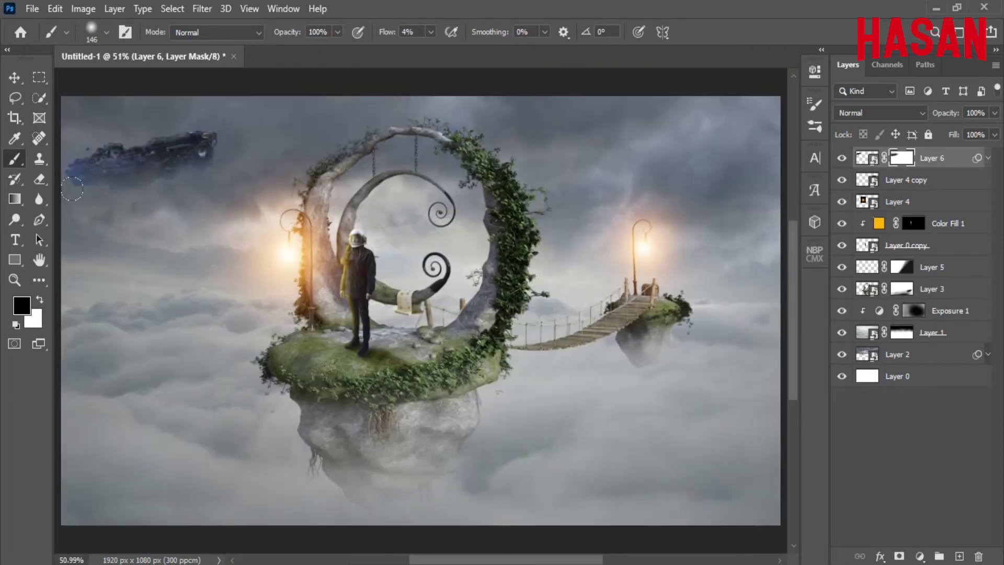
Step: Scale the spaceship up to about 136% and move it lower in the sky
{"action": "key", "text": "x"}
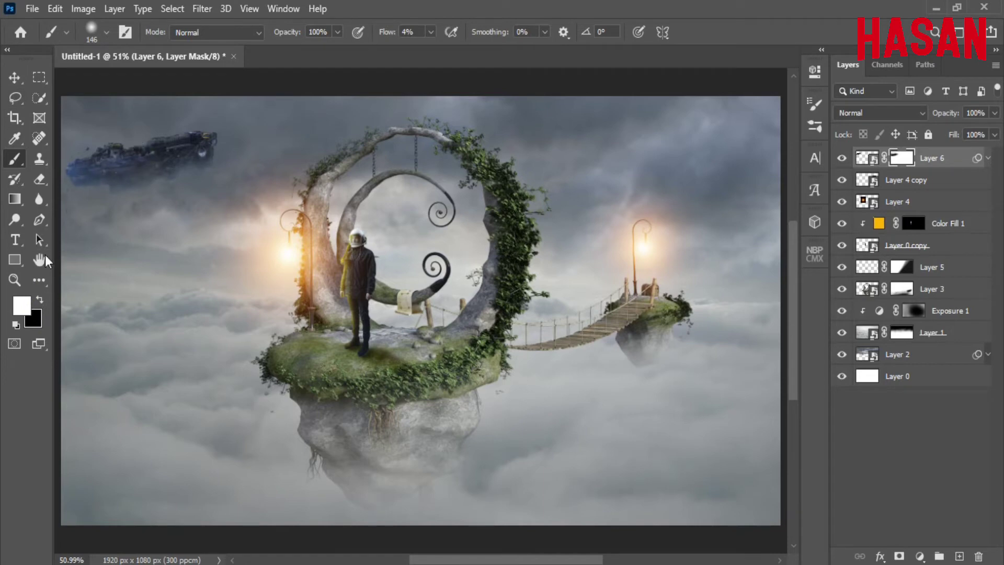
{"action": "key", "text": "x"}
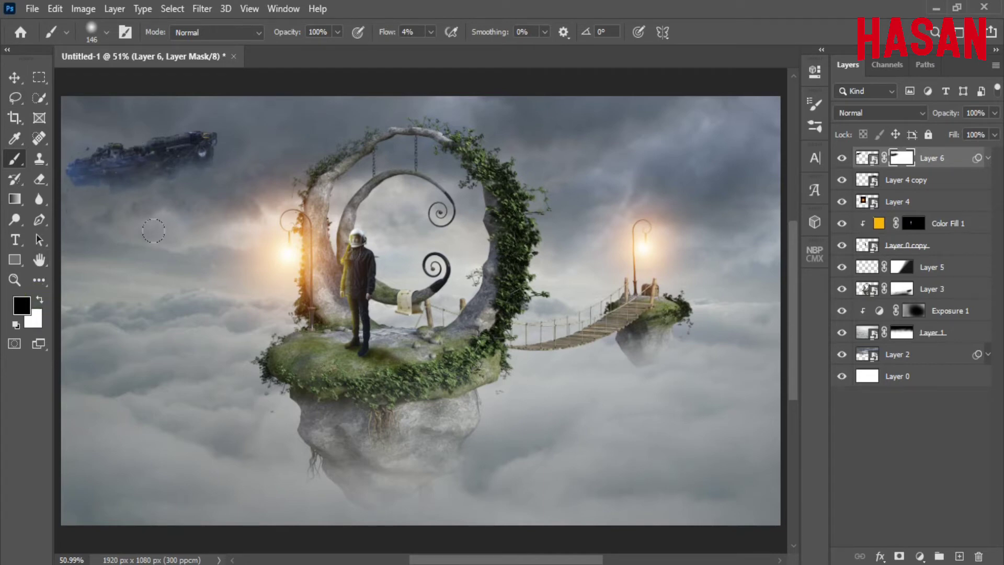
{"action": "key", "text": "ctrl+t"}
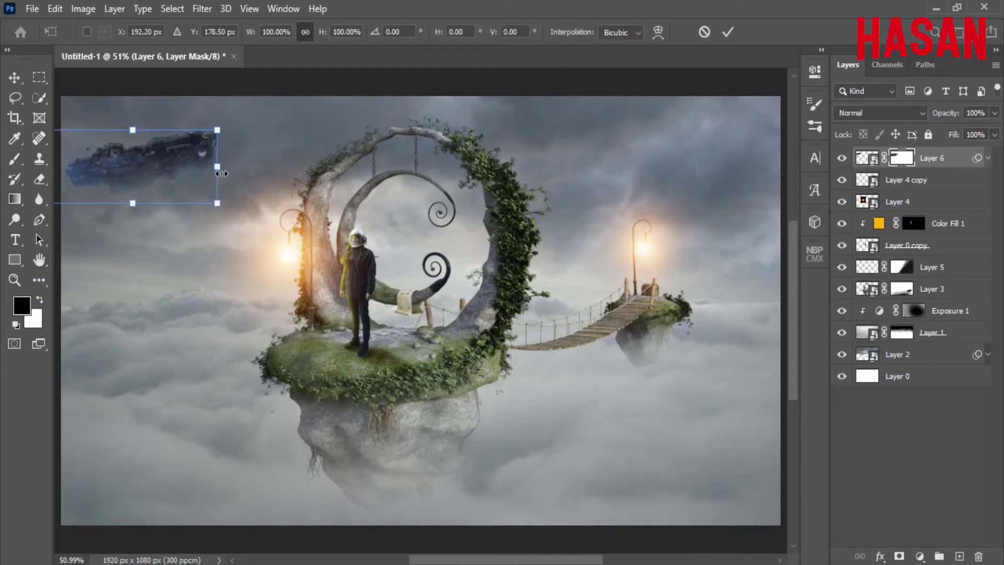
{"action": "left_click_drag", "start_coordinate": [213, 124], "coordinate": [247, 116]}
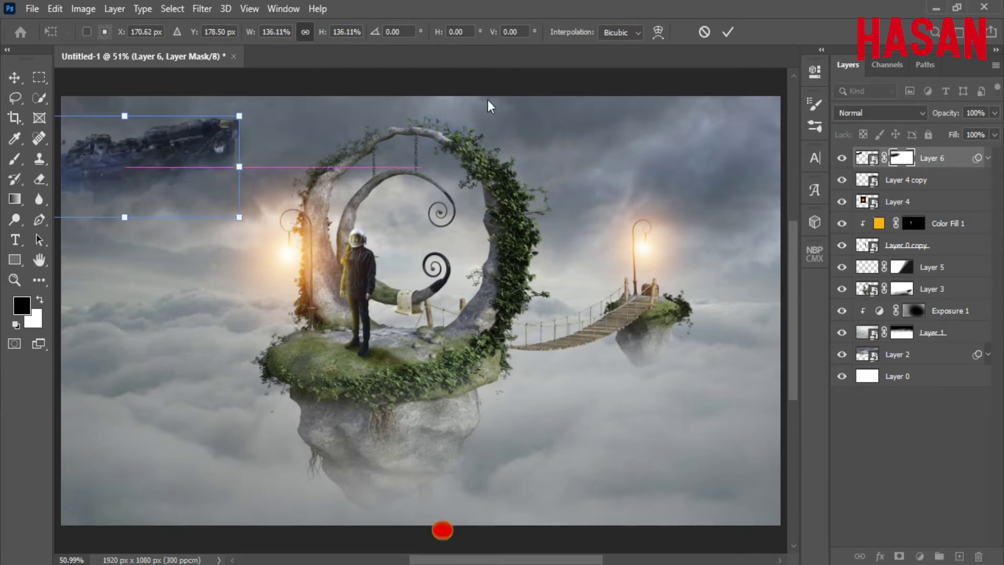
{"action": "left_click", "coordinate": [727, 32]}
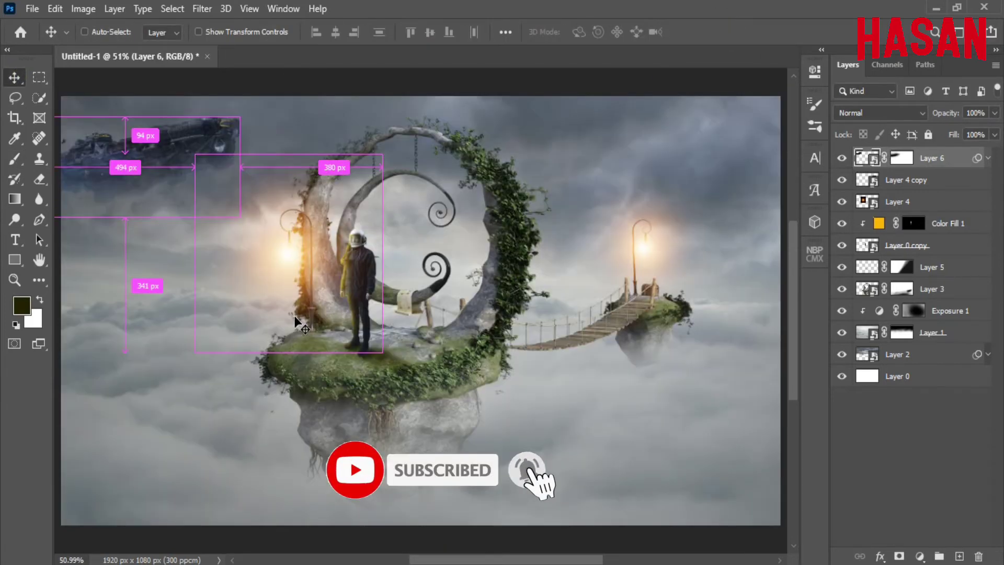
{"action": "left_click_drag", "start_coordinate": [422, 314], "coordinate": [422, 337]}
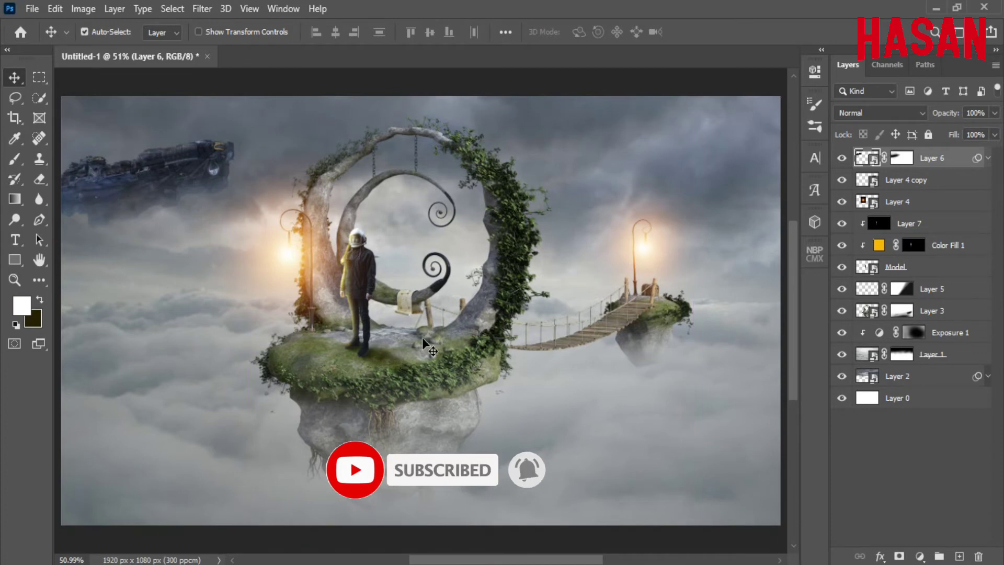
{"action": "left_click", "coordinate": [919, 556]}
Step: Add a #2d3236 dark blue-grey Color Fill layer at 40% opacity and 70% fill
{"action": "left_click", "coordinate": [907, 282]}
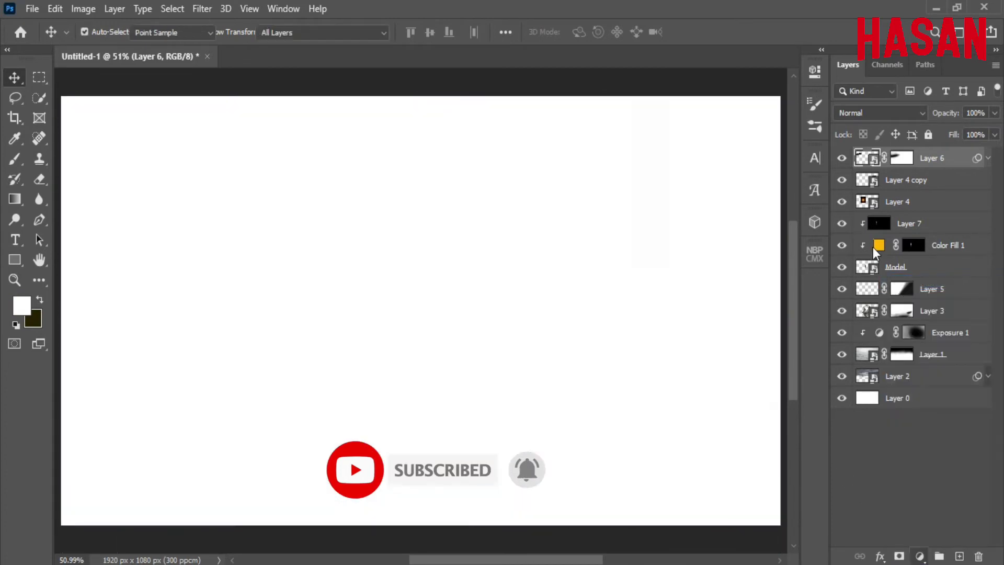
{"action": "left_click", "coordinate": [677, 205]}
{"action": "left_click_drag", "start_coordinate": [525, 276], "coordinate": [508, 274]}
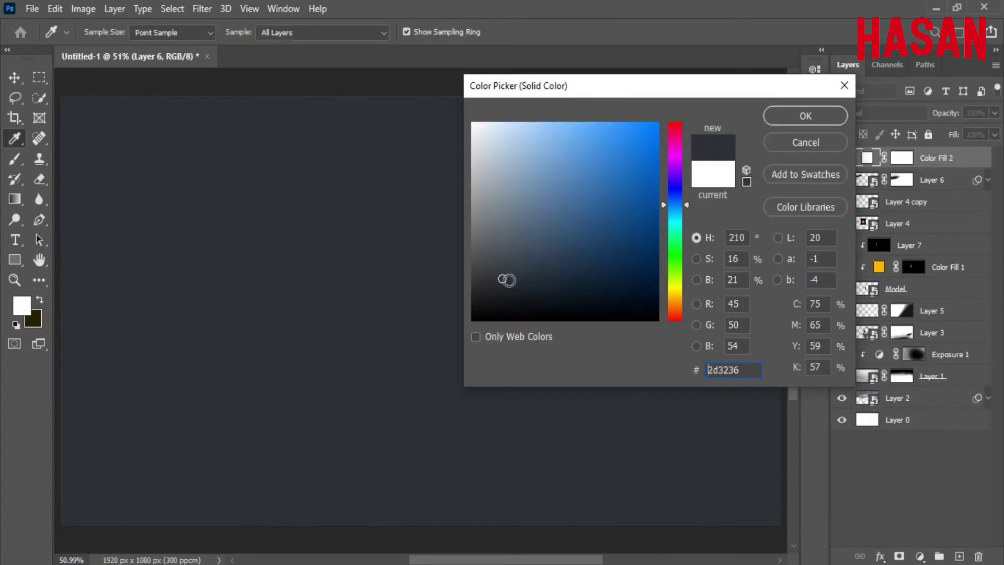
{"action": "left_click", "coordinate": [806, 115]}
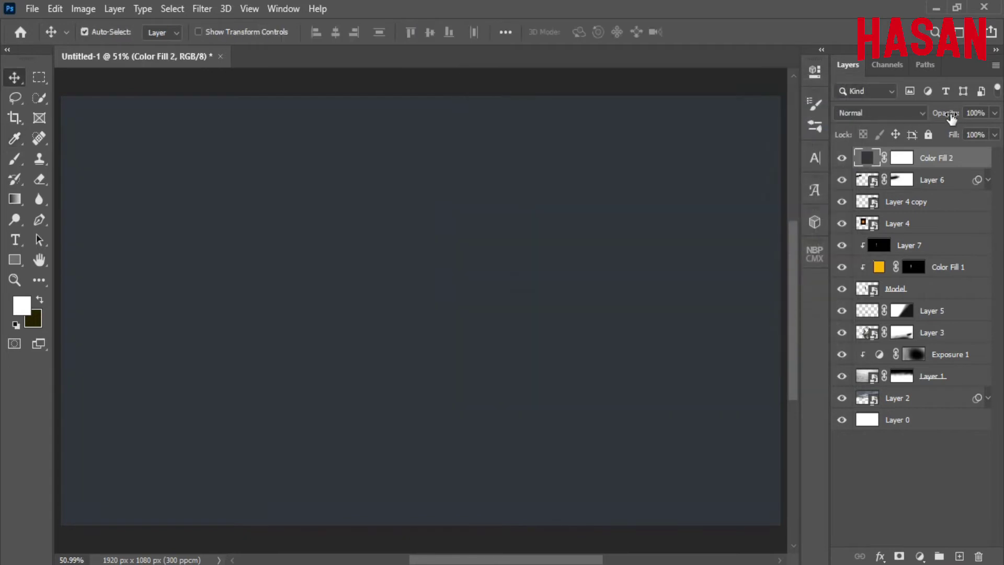
{"action": "left_click_drag", "start_coordinate": [951, 113], "coordinate": [910, 121]}
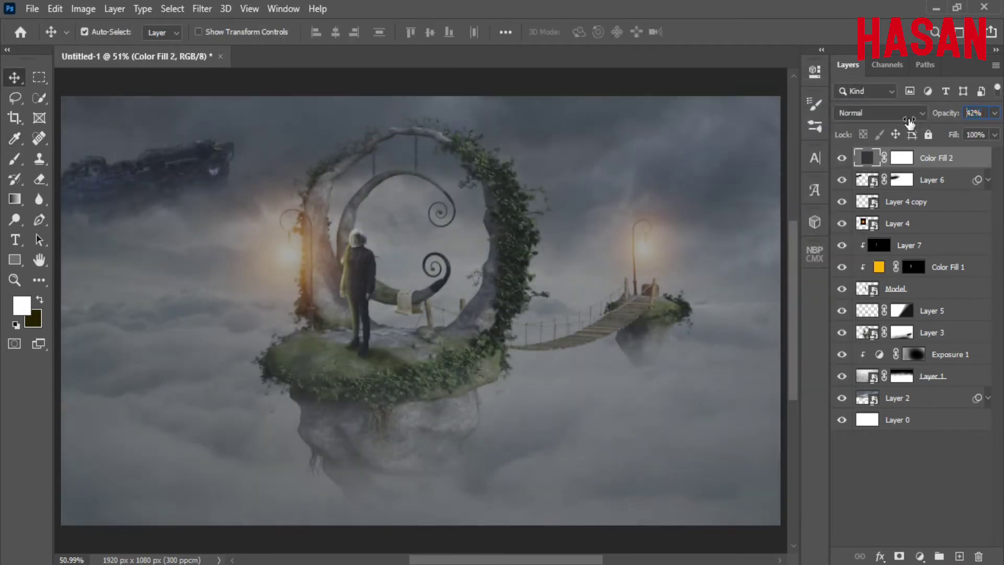
{"action": "left_click_drag", "start_coordinate": [950, 135], "coordinate": [928, 138]}
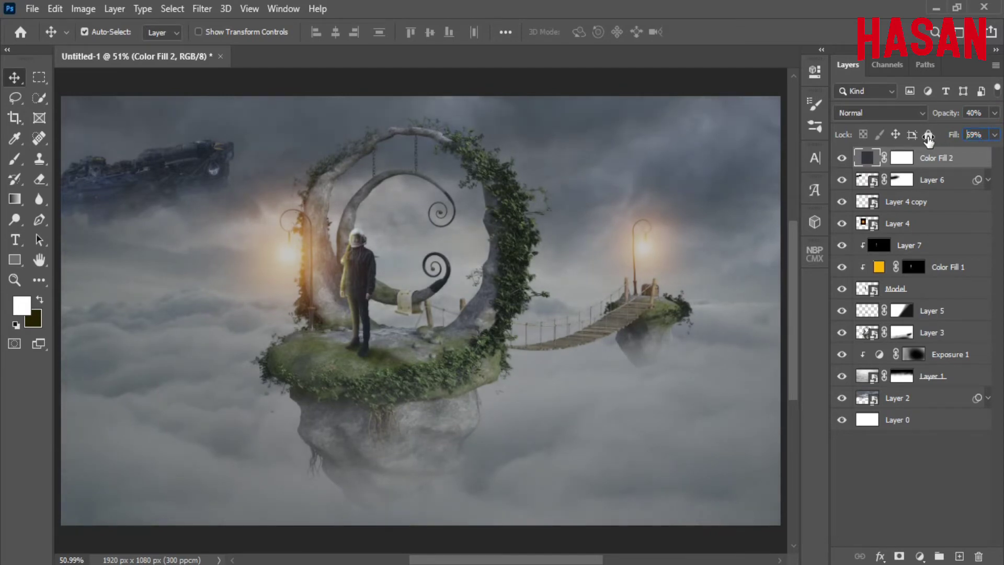
Step: Target the colour fill's mask with a soft black brush enlarged to about 690 px
{"action": "left_click", "coordinate": [901, 157]}
{"action": "key", "text": "x"}
{"action": "key", "text": "b"}
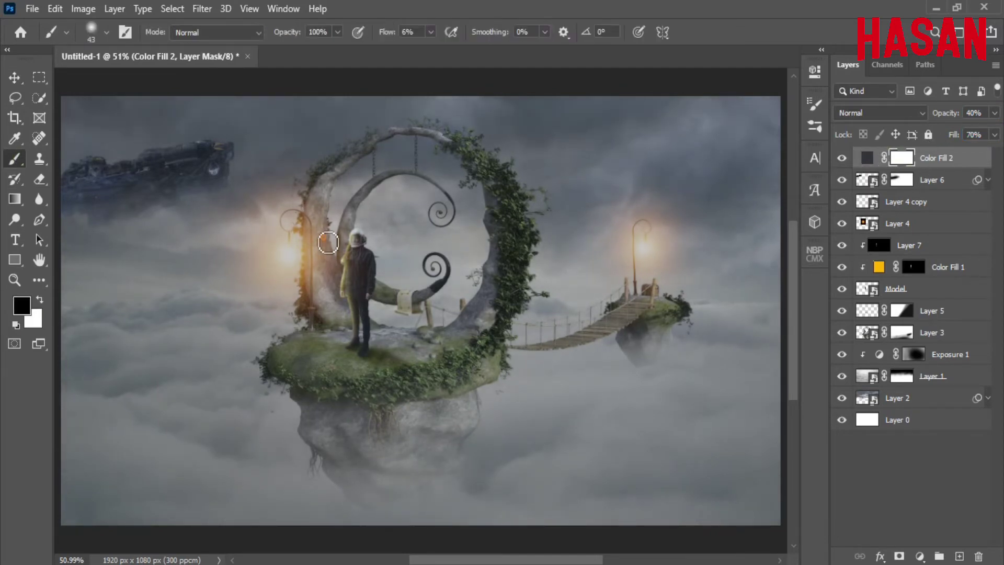
{"action": "right_click", "coordinate": [329, 240]}
{"action": "key", "text": "Escape"}
{"action": "left_click_drag", "start_coordinate": [387, 32], "coordinate": [413, 32]}
{"action": "left_click_drag", "start_coordinate": [382, 225], "coordinate": [418, 225]}
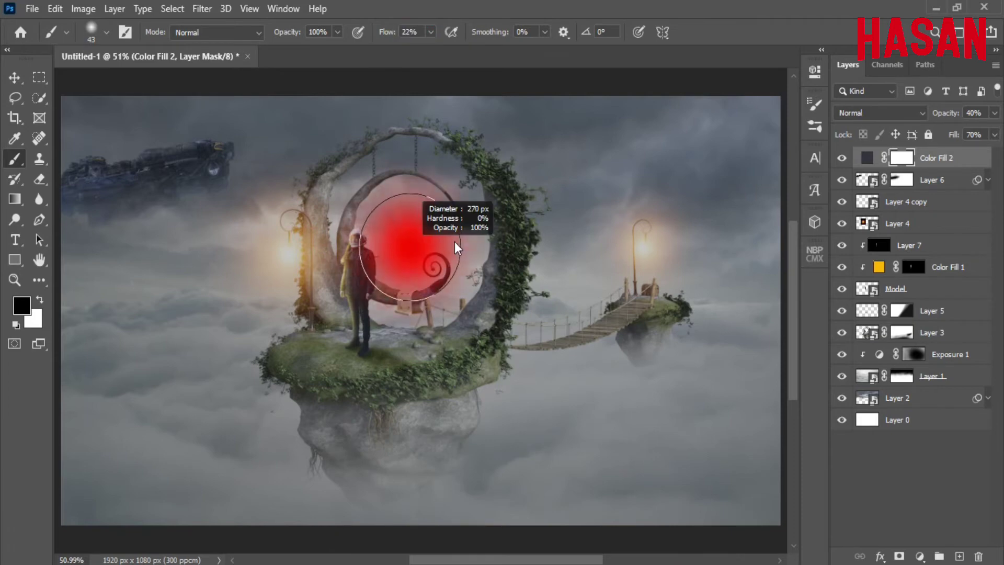
{"action": "left_click_drag", "start_coordinate": [471, 278], "coordinate": [513, 278]}
{"action": "key", "text": "ctrl+minus"}
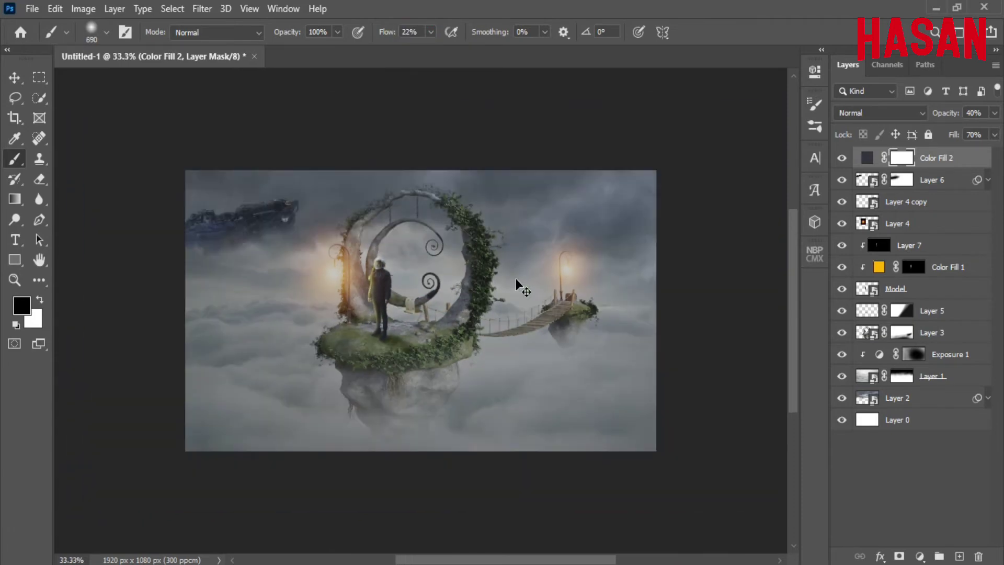
{"action": "key", "text": "ctrl+plus"}
{"action": "key", "text": "ctrl+minus"}
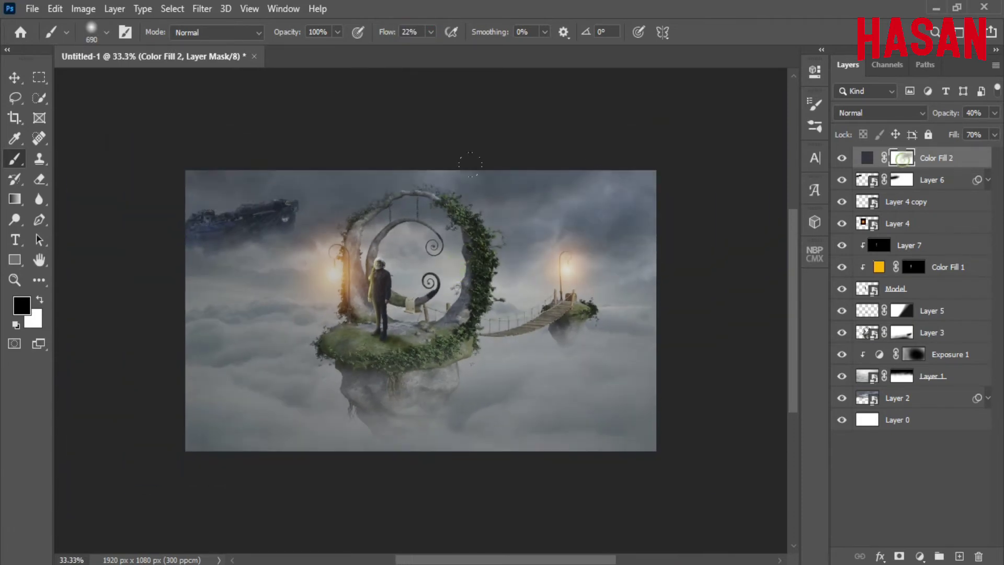
Step: Paint black on the mask to clear the overlay from the centre and lamps
{"action": "mouse_move", "coordinate": [395, 167]}
{"action": "left_mouse_down"}
{"action": "mouse_move", "coordinate": [538, 251]}
{"action": "mouse_move", "coordinate": [340, 272]}
{"action": "mouse_move", "coordinate": [575, 314]}
{"action": "mouse_move", "coordinate": [317, 278]}
{"action": "left_mouse_up"}
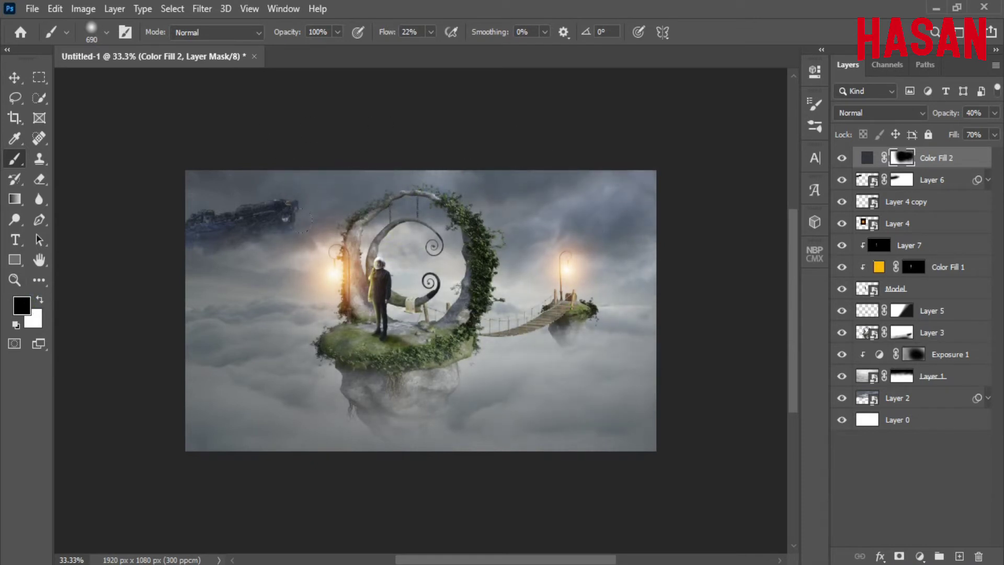
{"action": "key", "text": "x"}
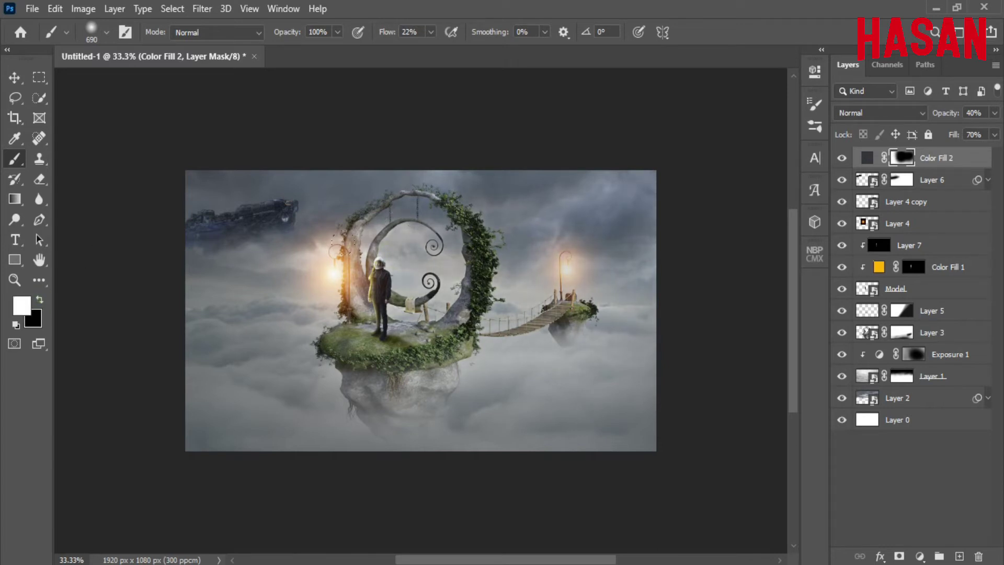
{"action": "left_click", "coordinate": [39, 300]}
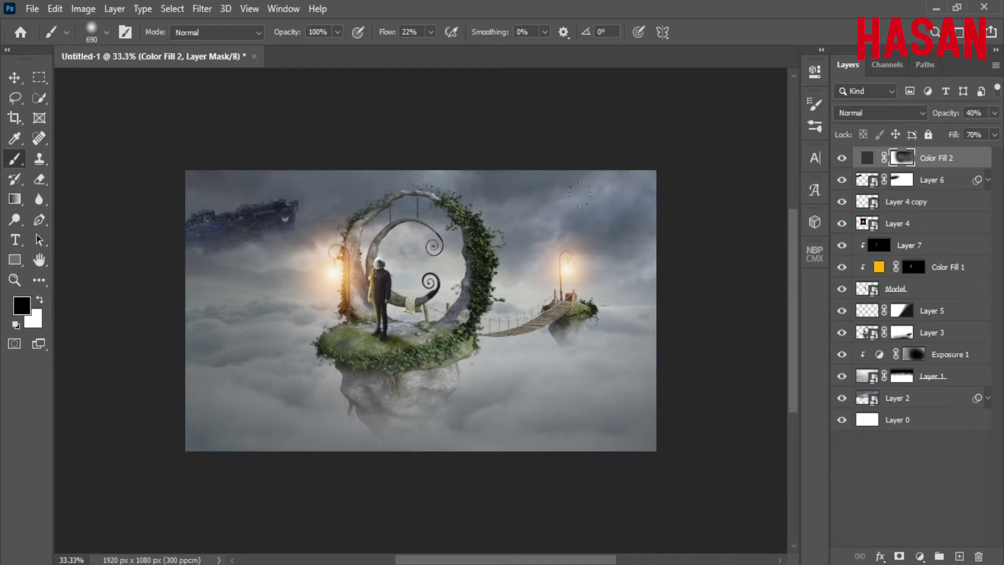
{"action": "key", "text": "ctrl+0"}
Step: Add a Color Balance layer: midtones toward blue/cyan, shadows toward yellow and red
{"action": "key", "text": "v"}
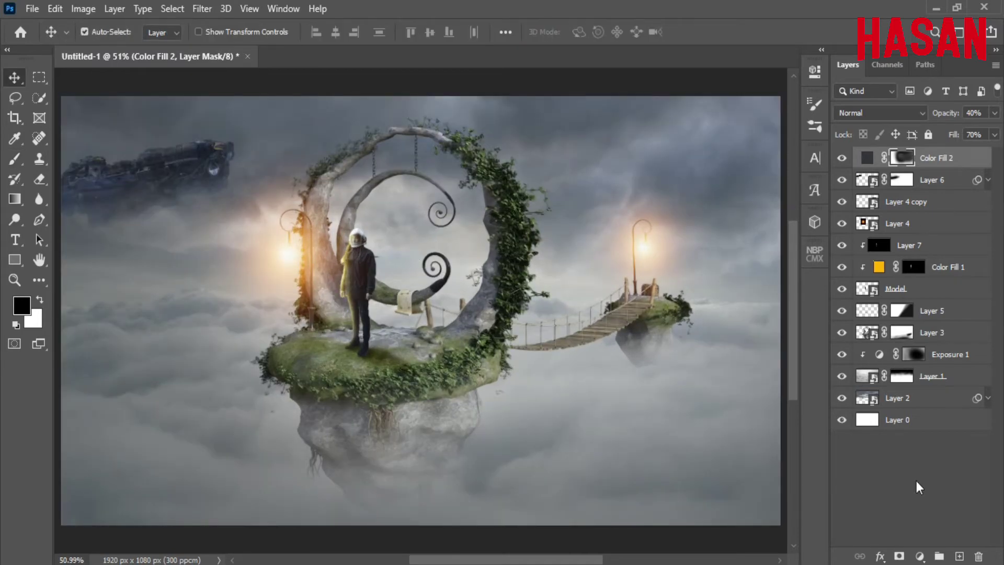
{"action": "left_click", "coordinate": [919, 556]}
{"action": "left_click", "coordinate": [939, 418]}
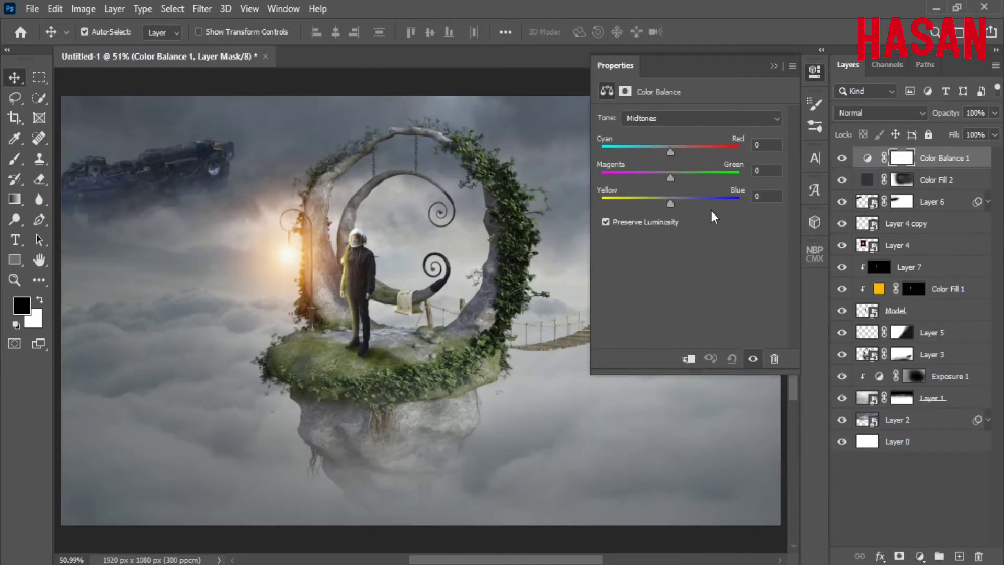
{"action": "left_click_drag", "start_coordinate": [670, 203], "coordinate": [674, 203]}
{"action": "left_click_drag", "start_coordinate": [675, 151], "coordinate": [672, 151]}
{"action": "left_click", "coordinate": [732, 118]}
{"action": "mouse_move", "coordinate": [670, 203]}
{"action": "left_mouse_down"}
{"action": "mouse_move", "coordinate": [661, 207]}
{"action": "mouse_move", "coordinate": [674, 212]}
{"action": "left_mouse_up"}
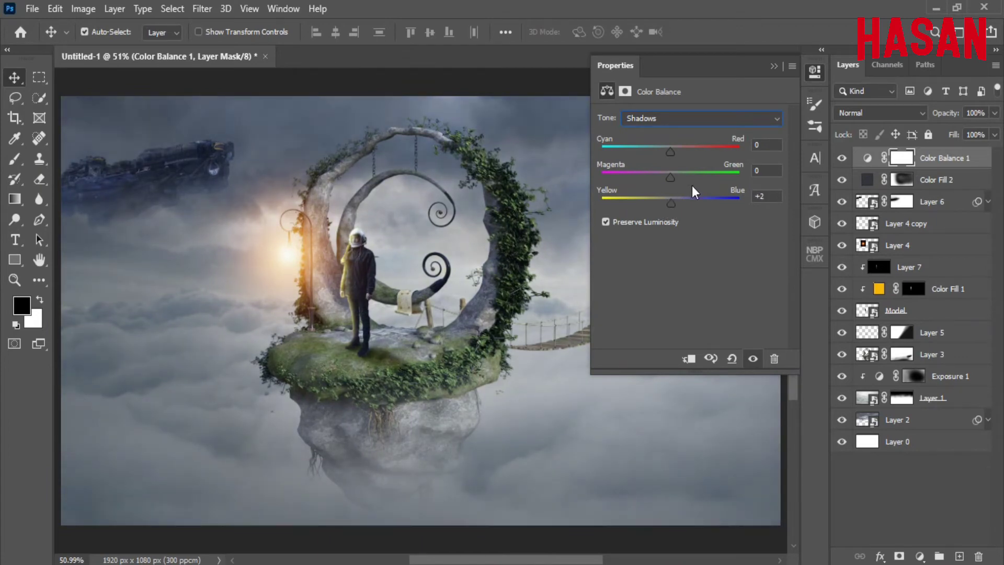
{"action": "mouse_move", "coordinate": [672, 155]}
{"action": "left_mouse_down"}
{"action": "mouse_move", "coordinate": [661, 155]}
{"action": "mouse_move", "coordinate": [678, 155]}
{"action": "left_mouse_up"}
Step: Warm the highlights to Yellow–Blue -17, then add a Curves adjustment layer
{"action": "left_click", "coordinate": [742, 120]}
{"action": "left_click", "coordinate": [730, 152]}
{"action": "left_click_drag", "start_coordinate": [673, 205], "coordinate": [659, 207]}
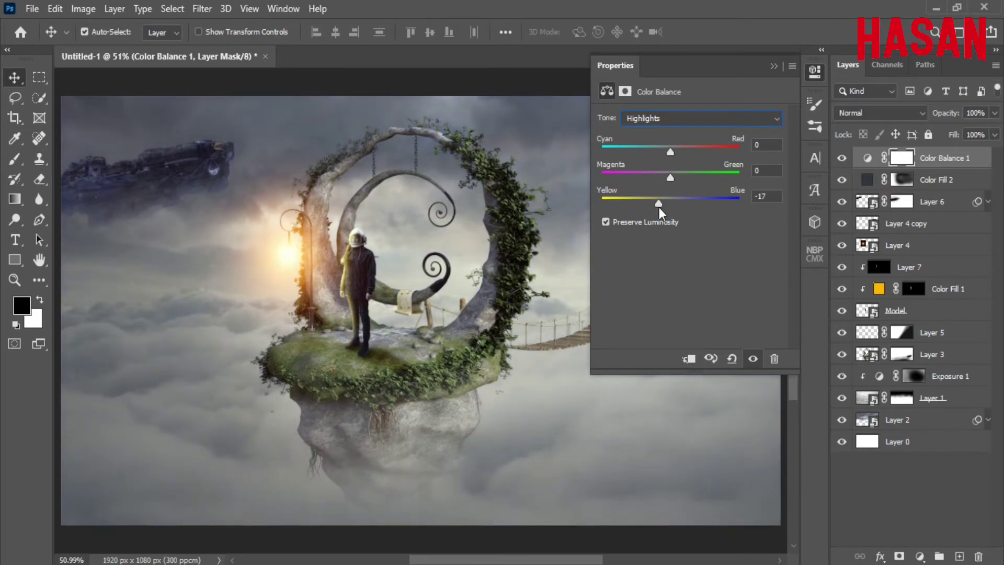
{"action": "left_click", "coordinate": [815, 71]}
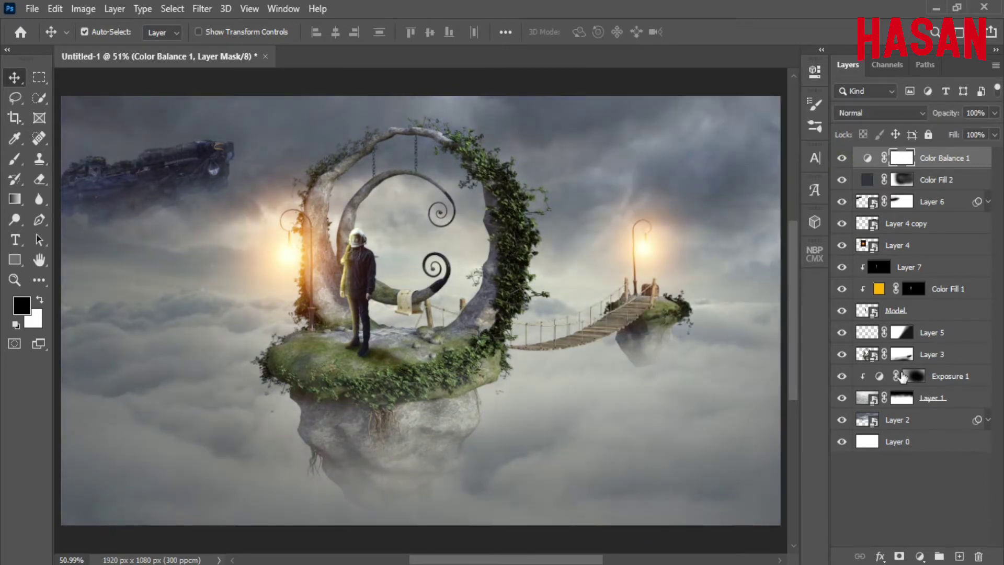
{"action": "left_click", "coordinate": [920, 556]}
{"action": "left_click", "coordinate": [920, 352]}
Step: Lower Blue in the highlights, then boost Green highlights and add a Green midpoint
{"action": "left_click", "coordinate": [683, 138]}
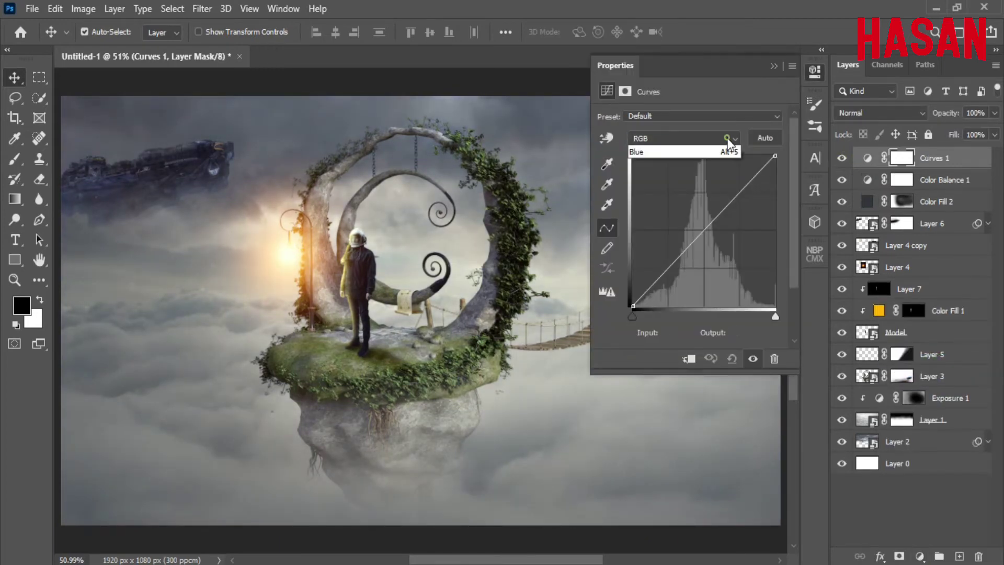
{"action": "left_click", "coordinate": [653, 183]}
{"action": "left_click_drag", "start_coordinate": [775, 156], "coordinate": [775, 168]}
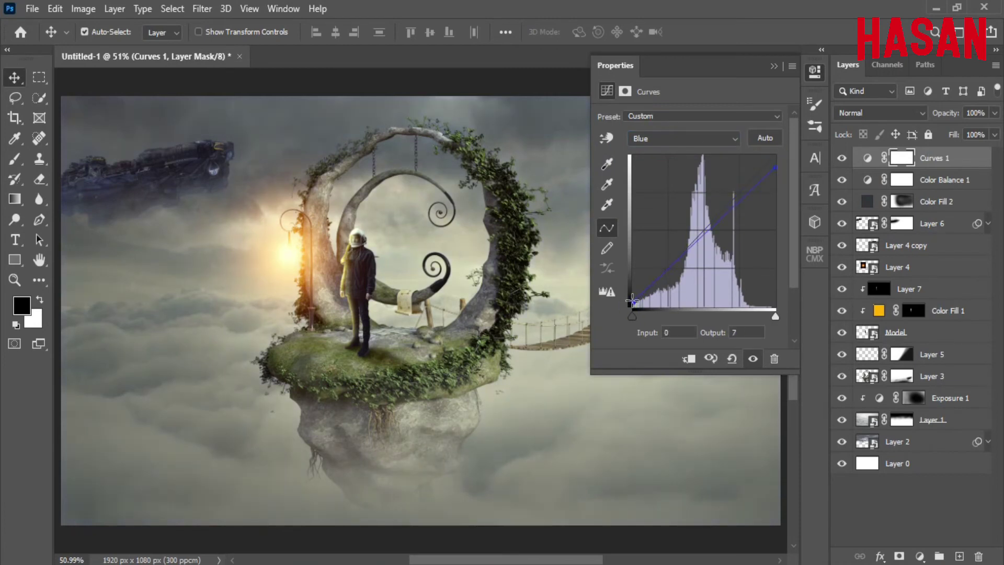
{"action": "left_click", "coordinate": [680, 138]}
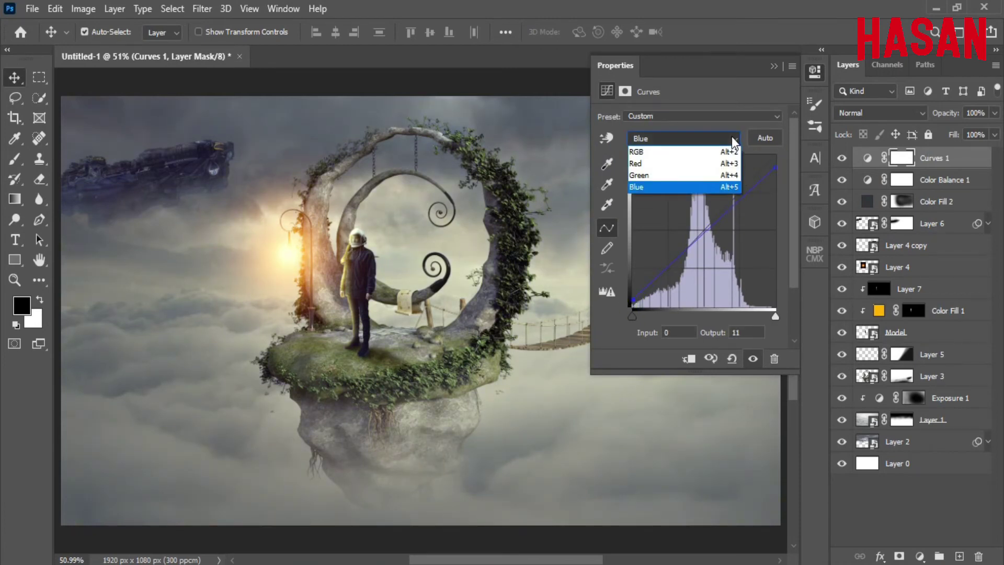
{"action": "left_click", "coordinate": [648, 167]}
{"action": "left_click_drag", "start_coordinate": [776, 156], "coordinate": [775, 163]}
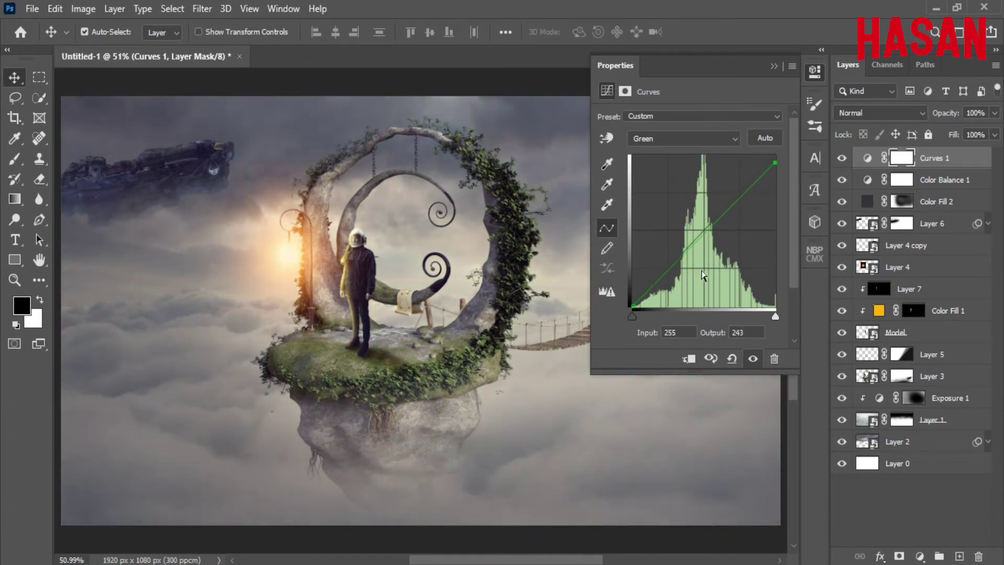
{"action": "left_click", "coordinate": [633, 307]}
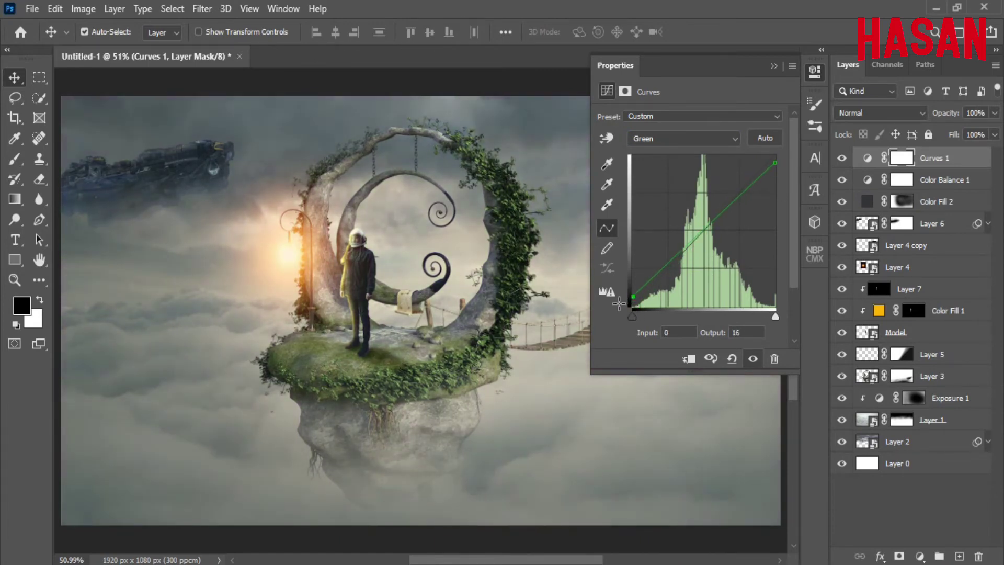
{"action": "left_click", "coordinate": [704, 233]}
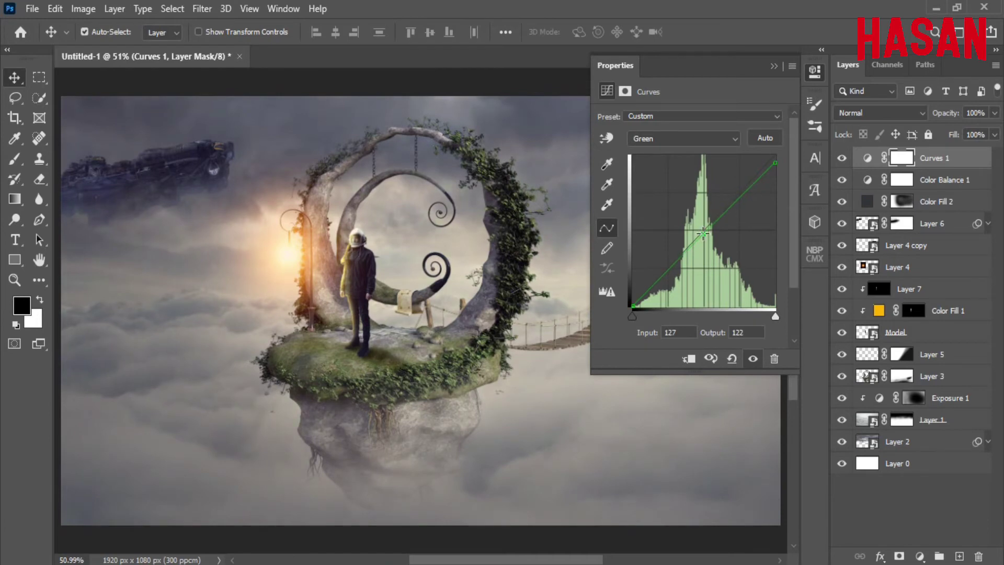
Step: Pull the Red channel curve slightly down with a midpoint near 137/133
{"action": "left_click", "coordinate": [683, 138]}
{"action": "left_click", "coordinate": [658, 155]}
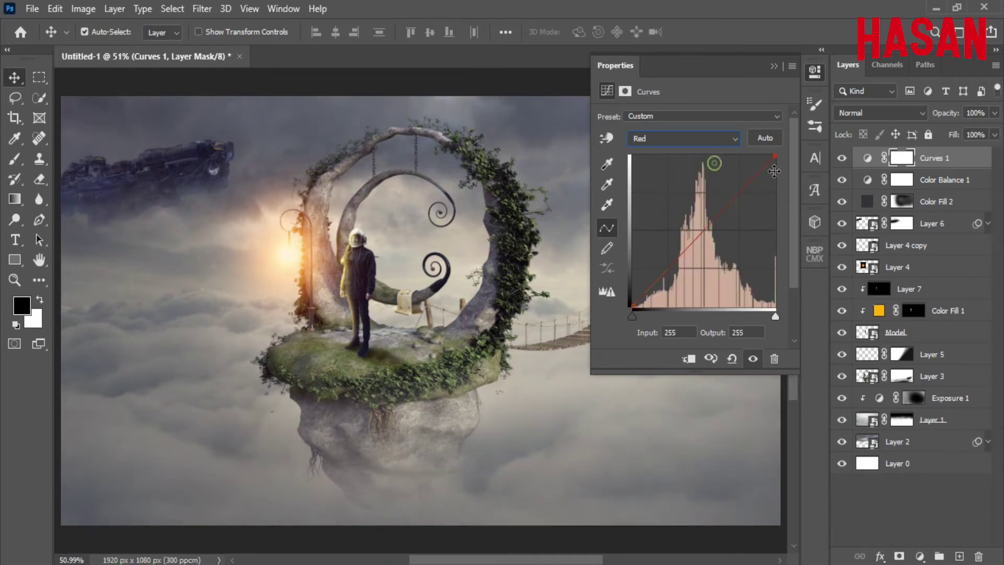
{"action": "left_click", "coordinate": [771, 159]}
{"action": "left_click", "coordinate": [710, 226]}
Step: Reduce the Curves 1 layer opacity to 60%
{"action": "left_click", "coordinate": [774, 66]}
{"action": "left_click_drag", "start_coordinate": [944, 113], "coordinate": [914, 120]}
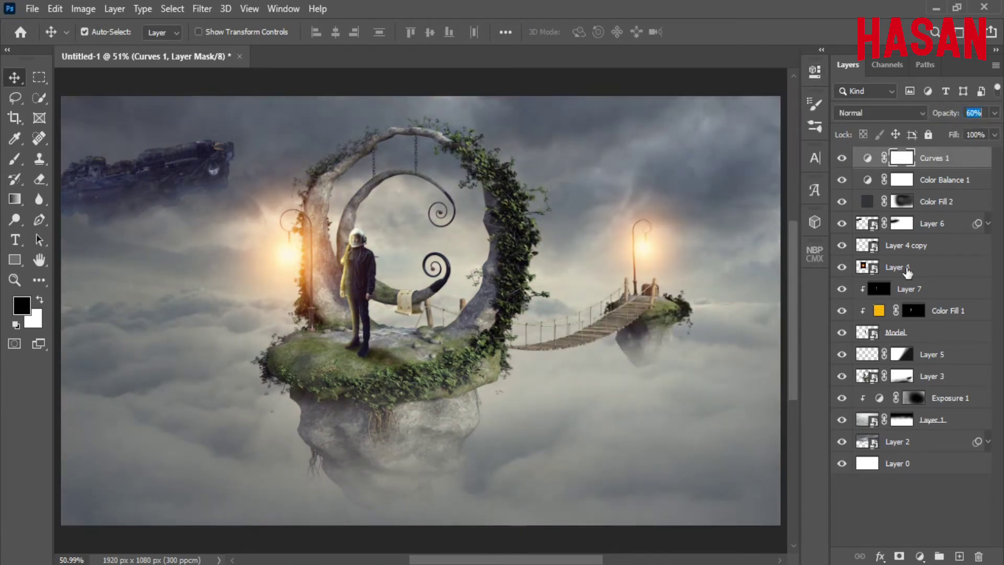
{"action": "left_click", "coordinate": [920, 556]}
{"action": "left_click", "coordinate": [942, 445]}
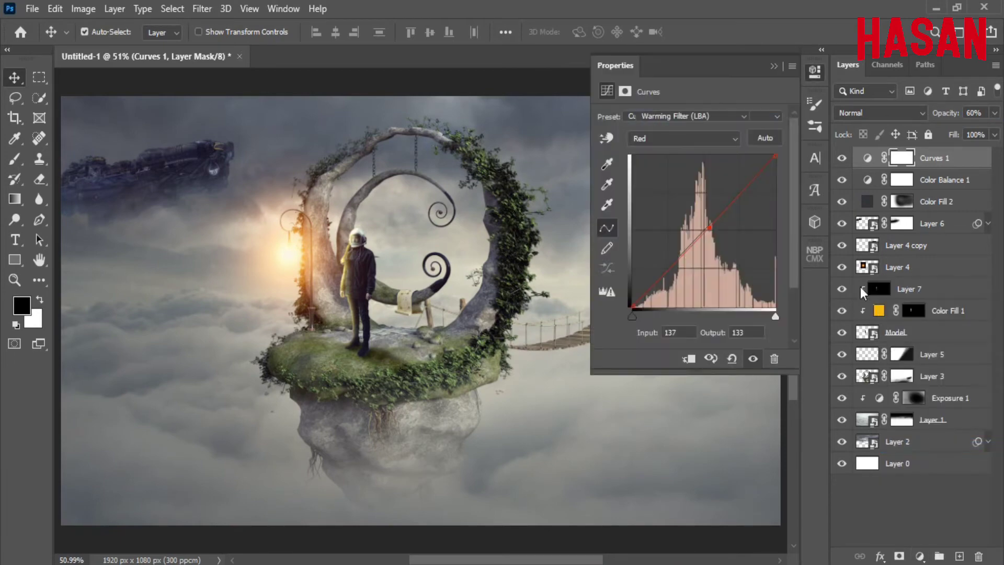
Step: Set a Photo Filter to Orange at 50% opacity
{"action": "left_click", "coordinate": [764, 115]}
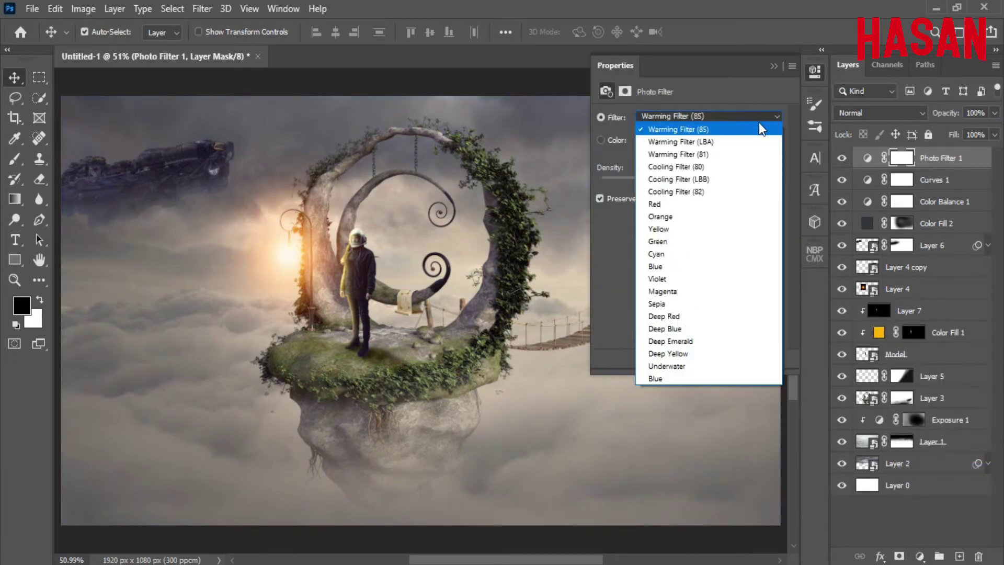
{"action": "left_click", "coordinate": [723, 219]}
{"action": "left_click", "coordinate": [773, 67]}
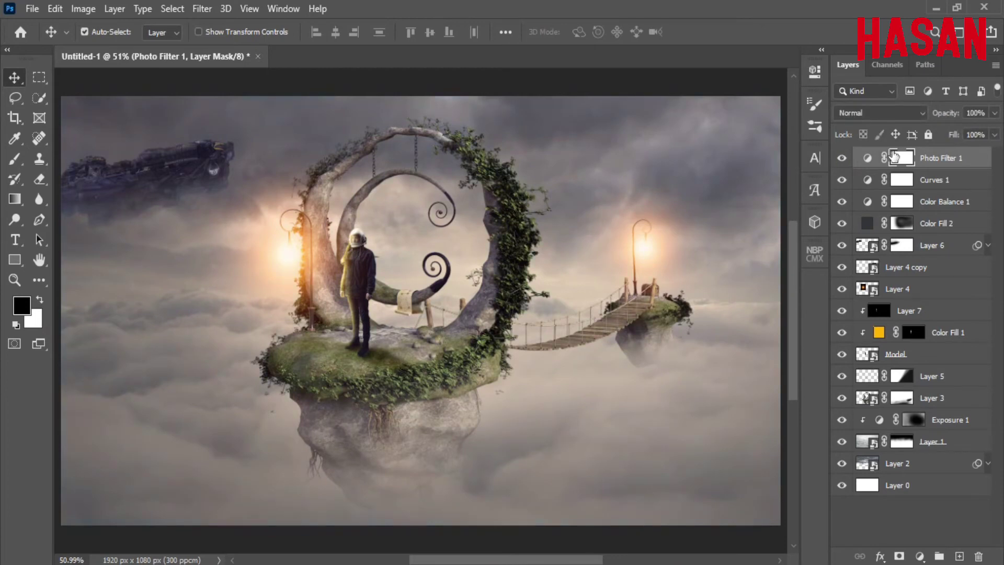
{"action": "left_click_drag", "start_coordinate": [944, 113], "coordinate": [912, 118]}
Step: Add a Crisp_Warm.look Color Lookup at 14% opacity, then hide it to compare
{"action": "left_click", "coordinate": [919, 556]}
{"action": "left_click", "coordinate": [913, 462]}
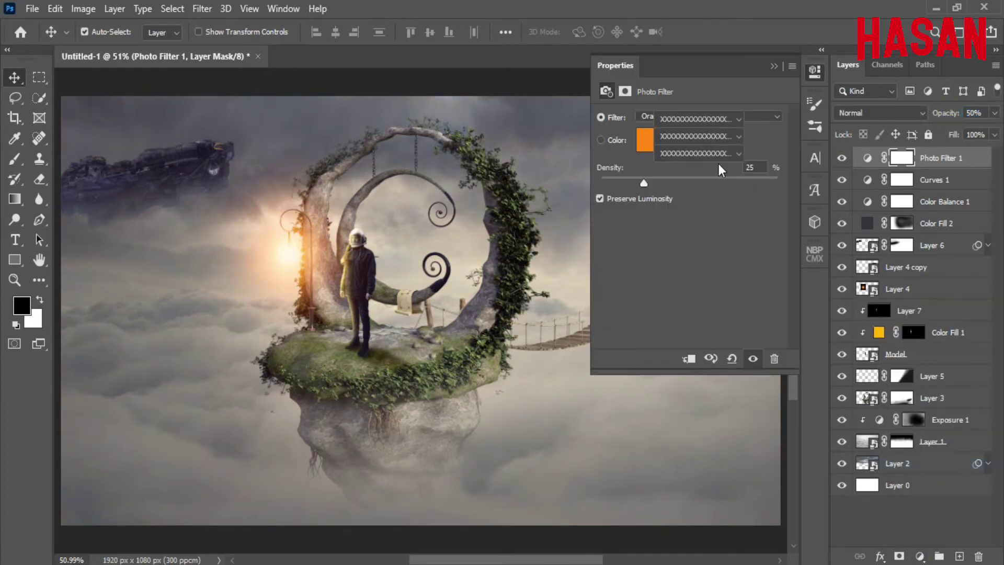
{"action": "left_click", "coordinate": [768, 118]}
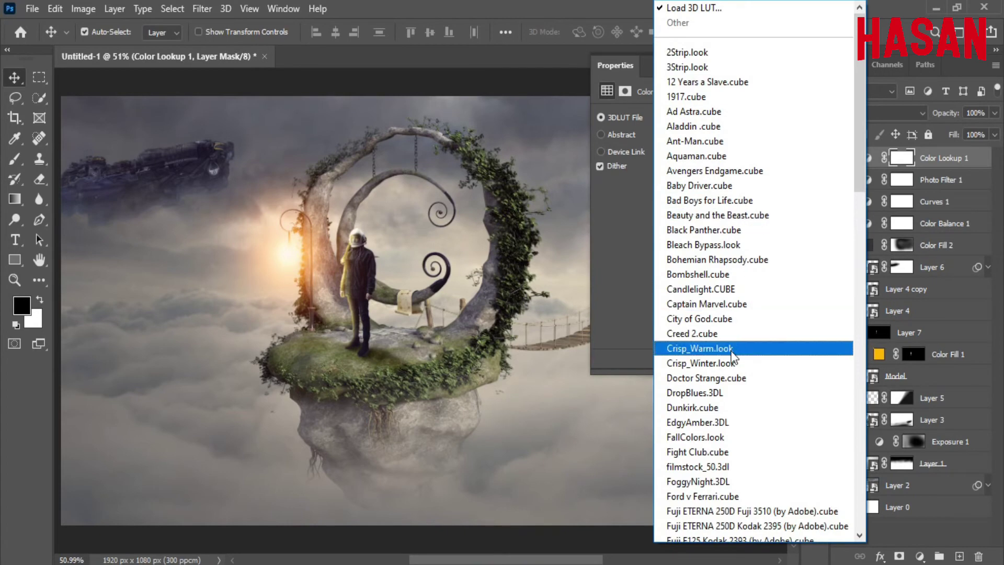
{"action": "left_click", "coordinate": [732, 348]}
{"action": "left_click", "coordinate": [817, 64]}
{"action": "left_click_drag", "start_coordinate": [945, 113], "coordinate": [896, 116]}
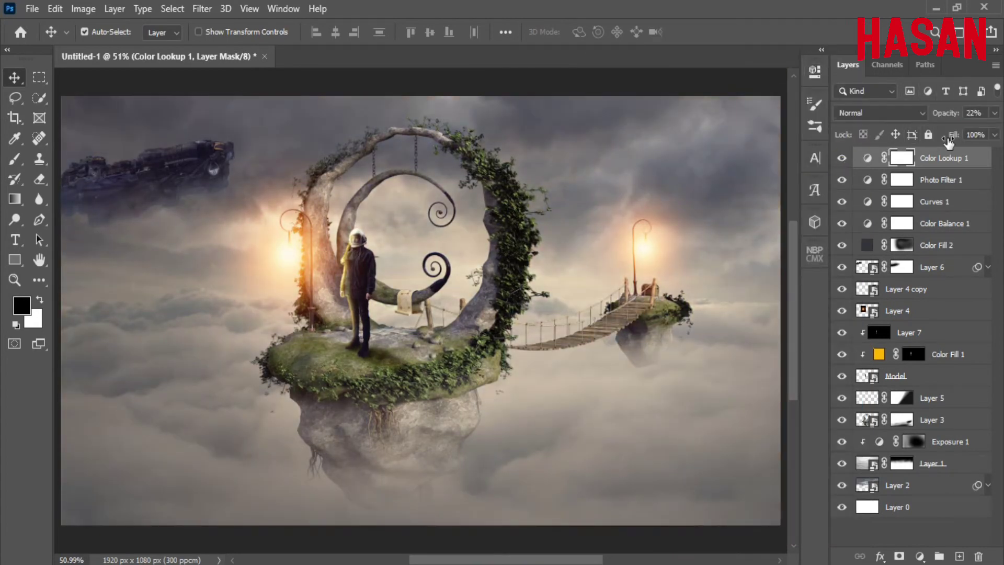
{"action": "left_click_drag", "start_coordinate": [949, 114], "coordinate": [939, 116]}
{"action": "left_click", "coordinate": [842, 158]}
Step: Add a Gradient Map and make its light end stop golden yellow
{"action": "left_click", "coordinate": [920, 556]}
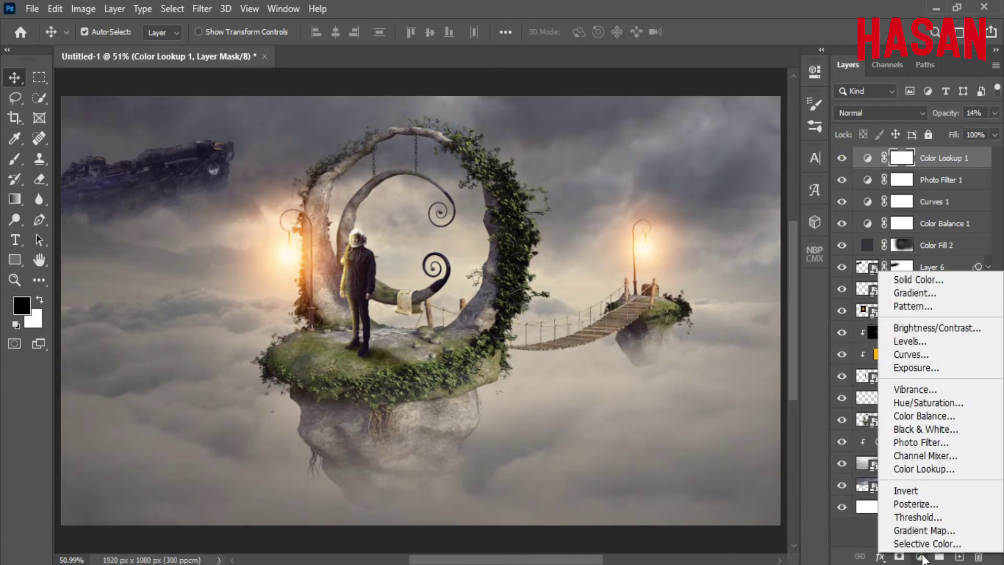
{"action": "left_click", "coordinate": [930, 530]}
{"action": "left_click", "coordinate": [706, 118]}
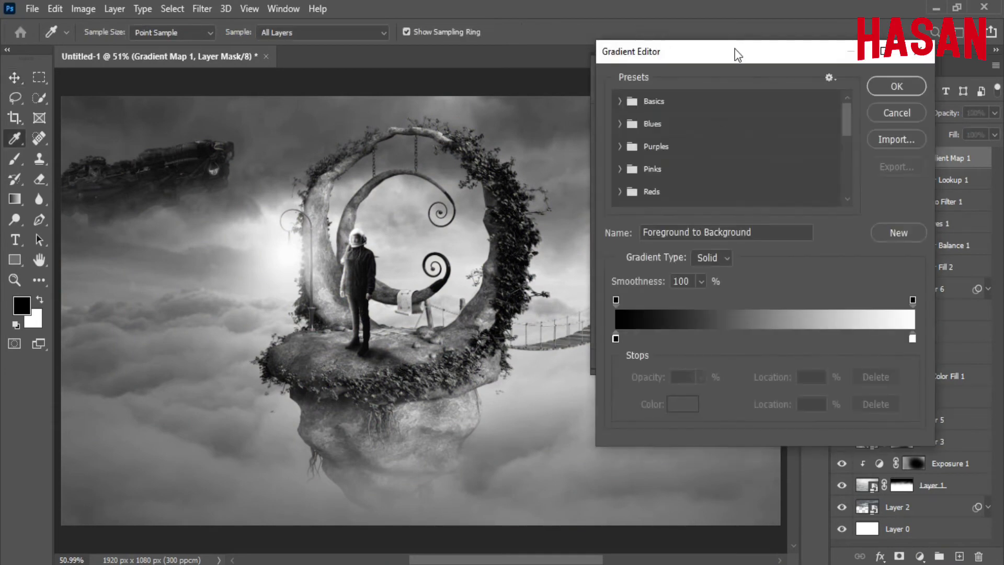
{"action": "left_click_drag", "start_coordinate": [808, 65], "coordinate": [781, 52]}
{"action": "left_click", "coordinate": [929, 338]}
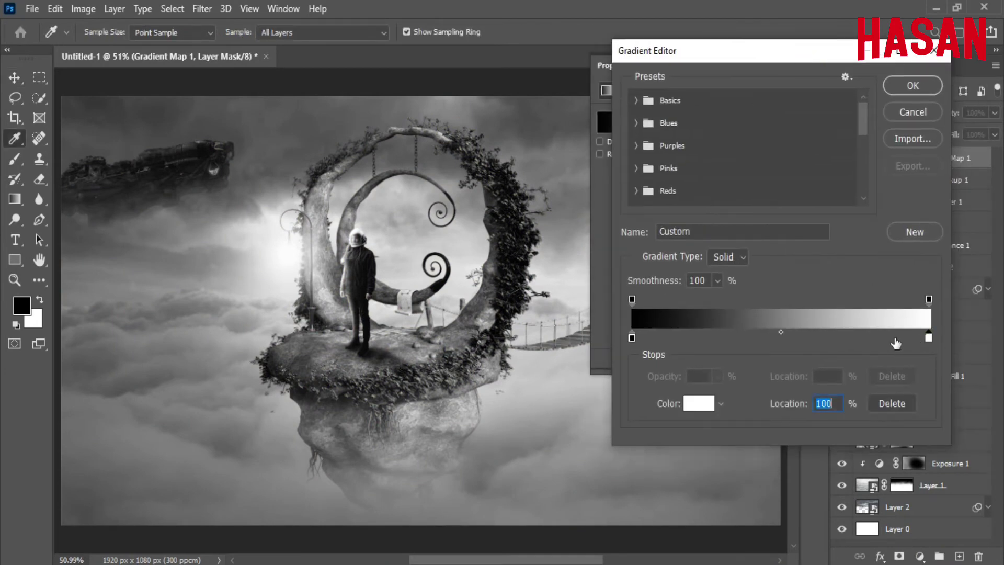
{"action": "left_click", "coordinate": [698, 403]}
{"action": "left_click_drag", "start_coordinate": [715, 91], "coordinate": [829, 75]}
{"action": "left_click", "coordinate": [800, 277]}
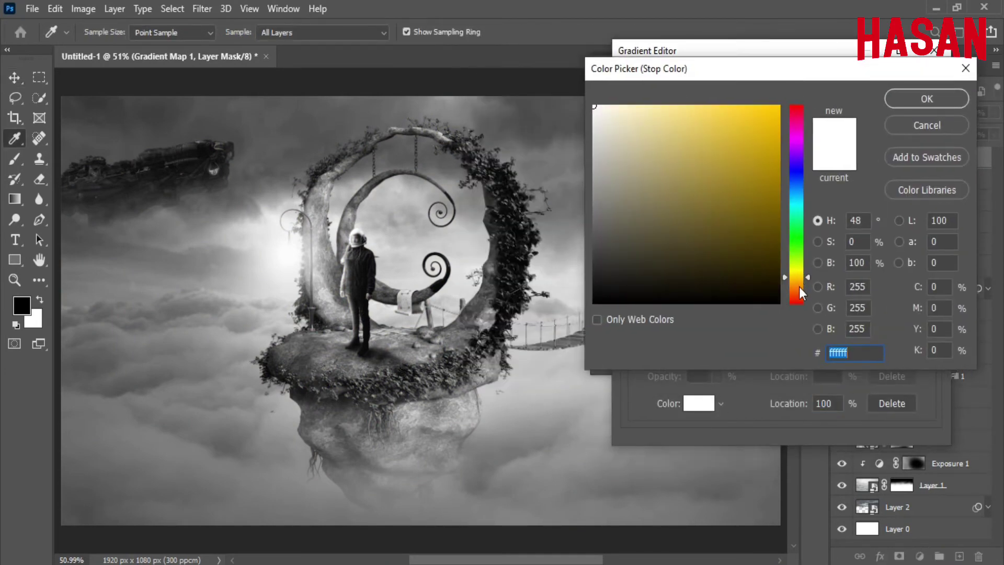
{"action": "left_click_drag", "start_coordinate": [774, 242], "coordinate": [737, 108]}
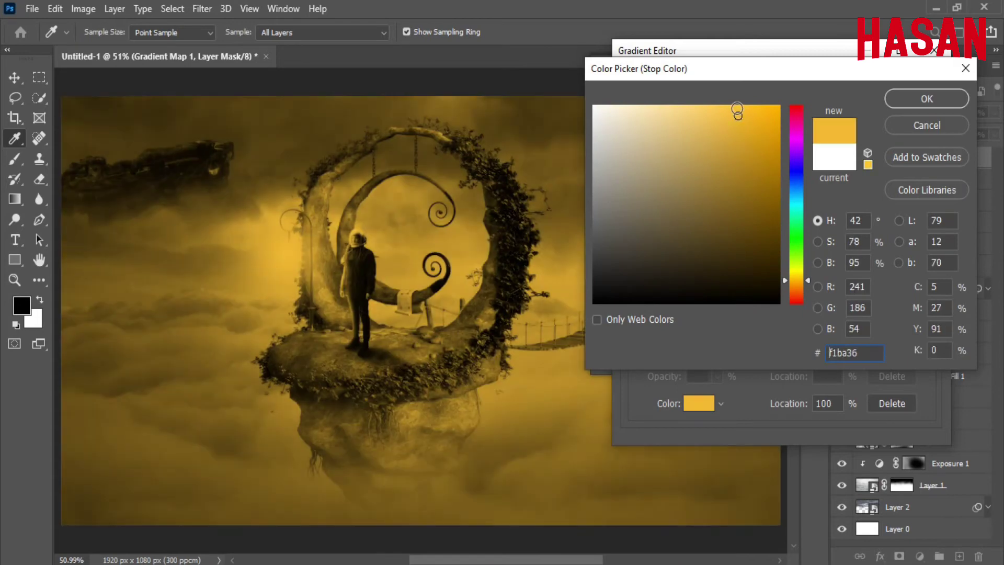
{"action": "left_click", "coordinate": [927, 98]}
Step: Make the dark stop a muted grey-blue and blend the Gradient Map in Soft Light
{"action": "left_click", "coordinate": [632, 337]}
{"action": "left_click", "coordinate": [689, 403]}
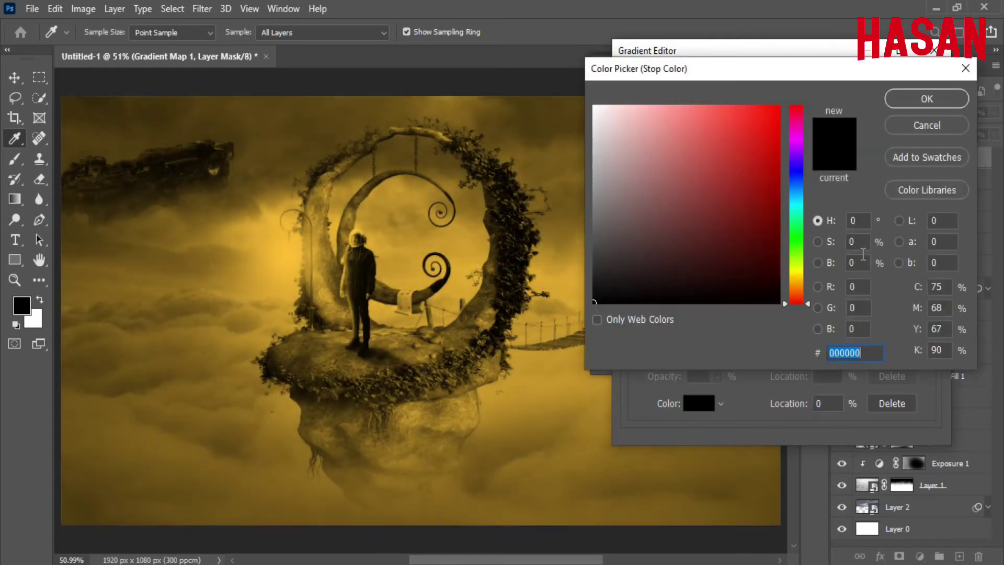
{"action": "left_click", "coordinate": [796, 192]}
{"action": "left_click", "coordinate": [623, 222]}
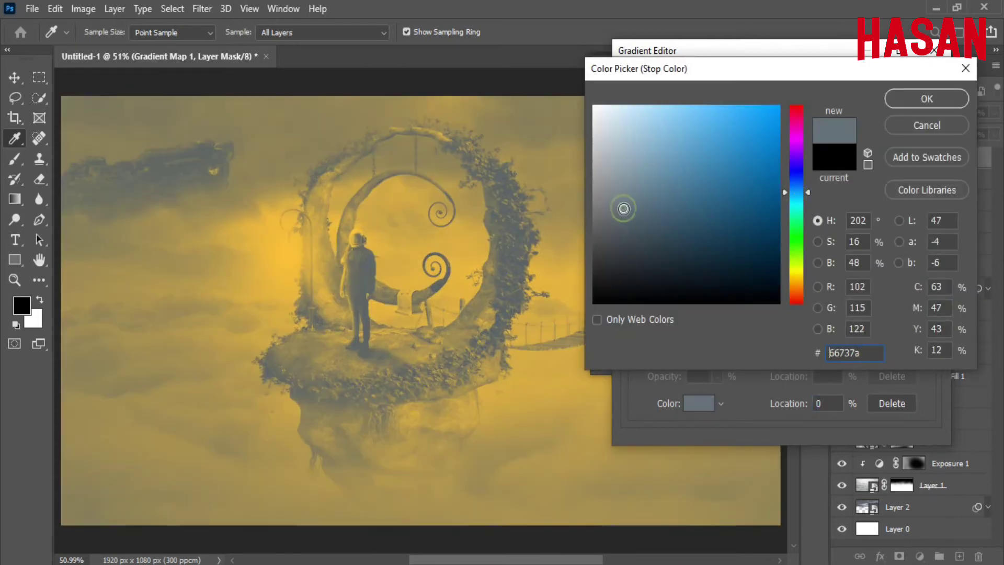
{"action": "left_click", "coordinate": [622, 232]}
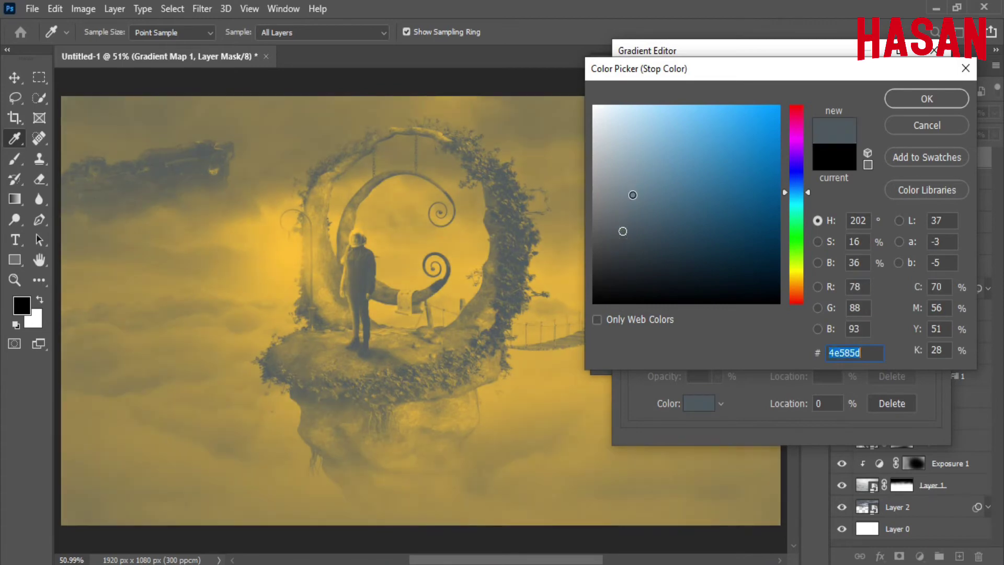
{"action": "left_click", "coordinate": [630, 209]}
{"action": "left_click", "coordinate": [942, 98]}
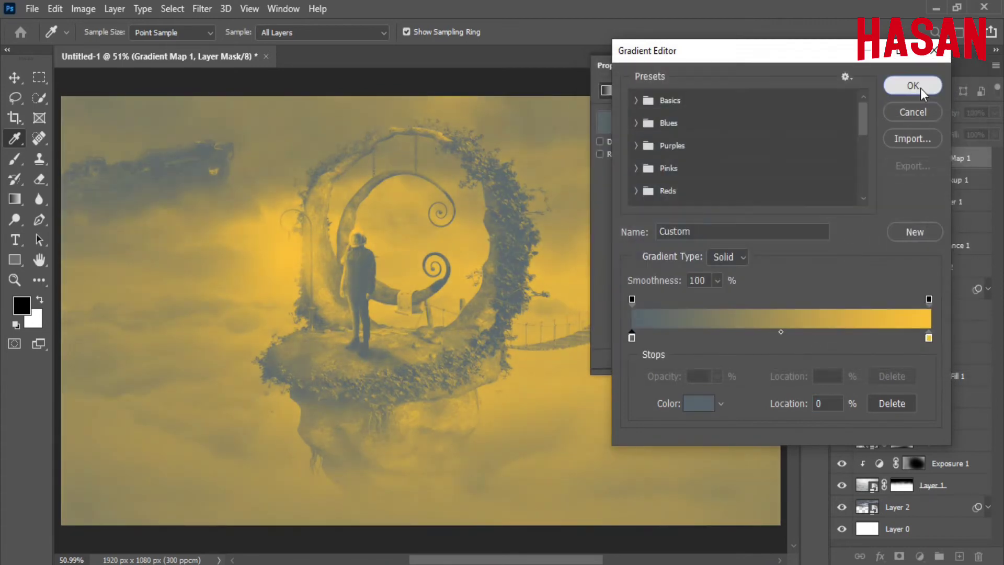
{"action": "left_click", "coordinate": [919, 85]}
{"action": "left_click", "coordinate": [779, 72]}
{"action": "left_click", "coordinate": [913, 112]}
{"action": "left_click", "coordinate": [874, 313]}
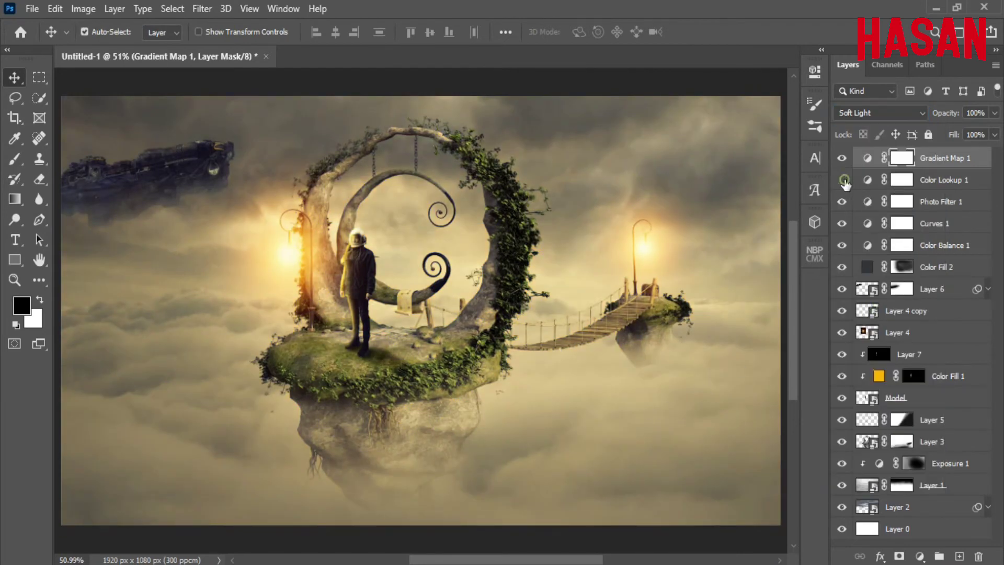
Step: Change the dark stop to teal-grey and lower the Gradient Map opacity to 50%
{"action": "double_click", "coordinate": [868, 157]}
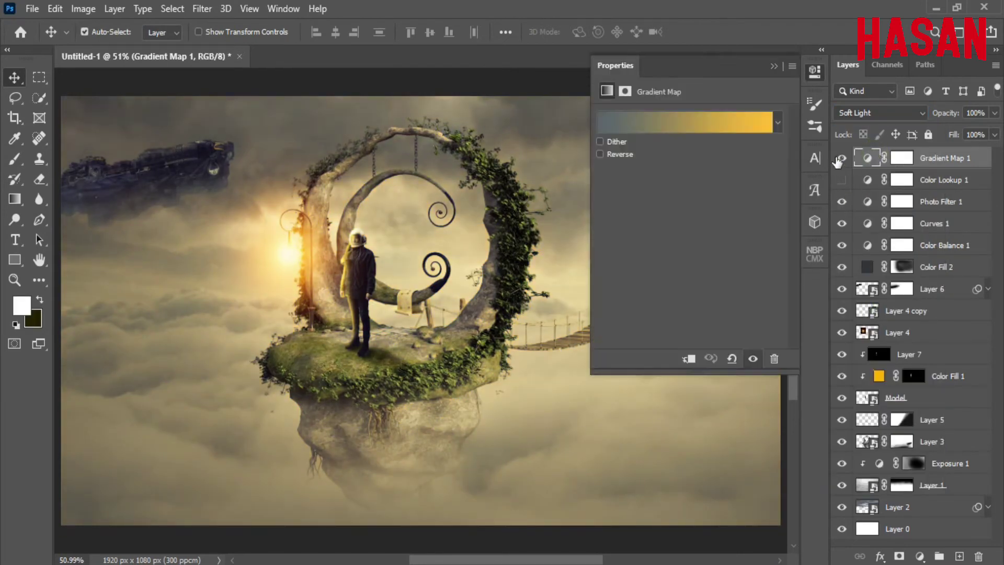
{"action": "left_click", "coordinate": [705, 118]}
{"action": "left_click", "coordinate": [632, 336]}
{"action": "left_click", "coordinate": [698, 403]}
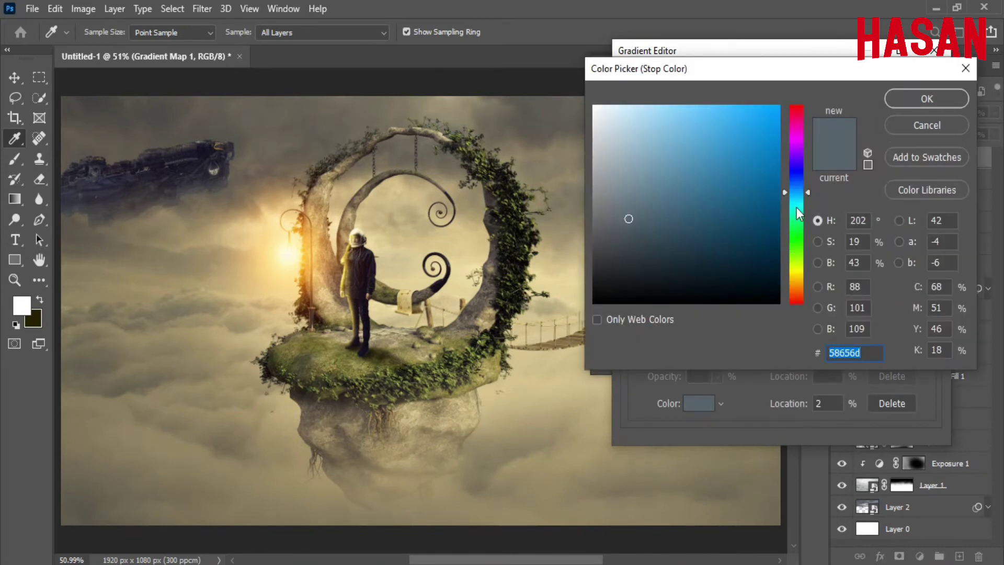
{"action": "left_click_drag", "start_coordinate": [796, 207], "coordinate": [796, 199]}
{"action": "left_click", "coordinate": [699, 195]}
{"action": "left_click", "coordinate": [648, 209]}
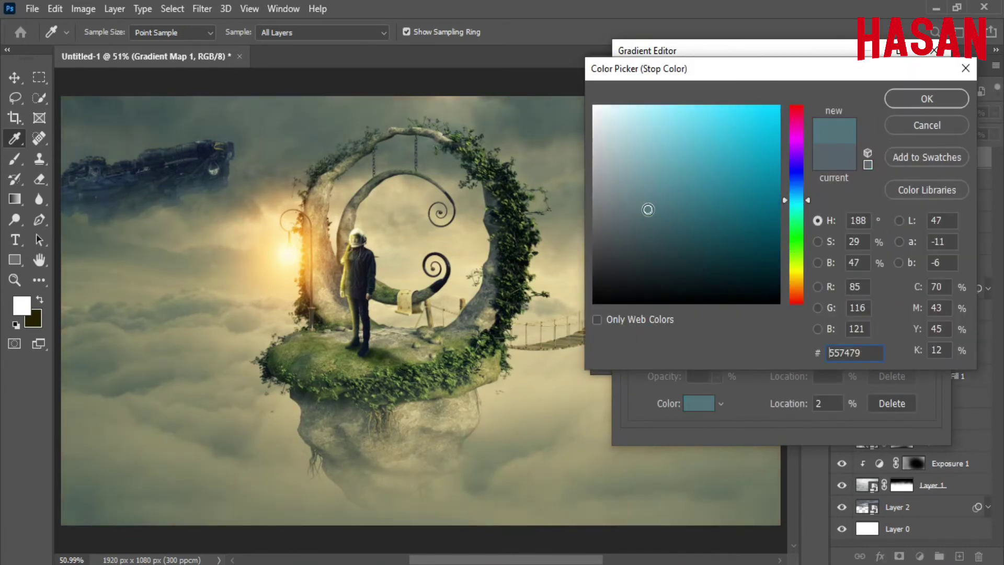
{"action": "left_click_drag", "start_coordinate": [648, 209], "coordinate": [648, 215]}
{"action": "left_click", "coordinate": [926, 99]}
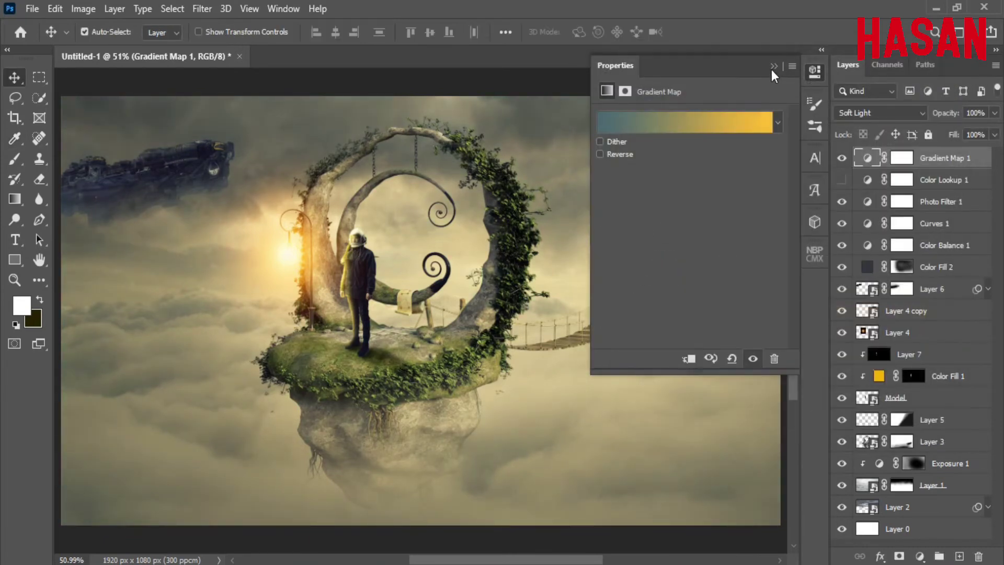
{"action": "left_click", "coordinate": [773, 66]}
{"action": "left_click_drag", "start_coordinate": [945, 113], "coordinate": [917, 119]}
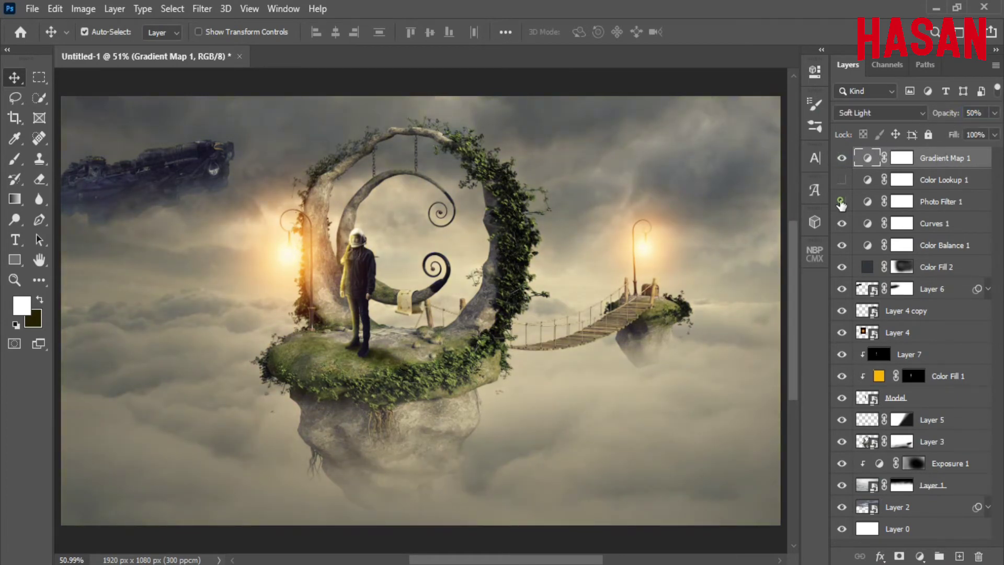
Step: Stamp all visible layers onto a new layer with Ctrl+Shift+Alt+E and convert it to a Smart Object
{"action": "key", "text": "ctrl"}
{"action": "scroll", "coordinate": [516, 391], "scroll_direction": "down", "scroll_amount": 1}
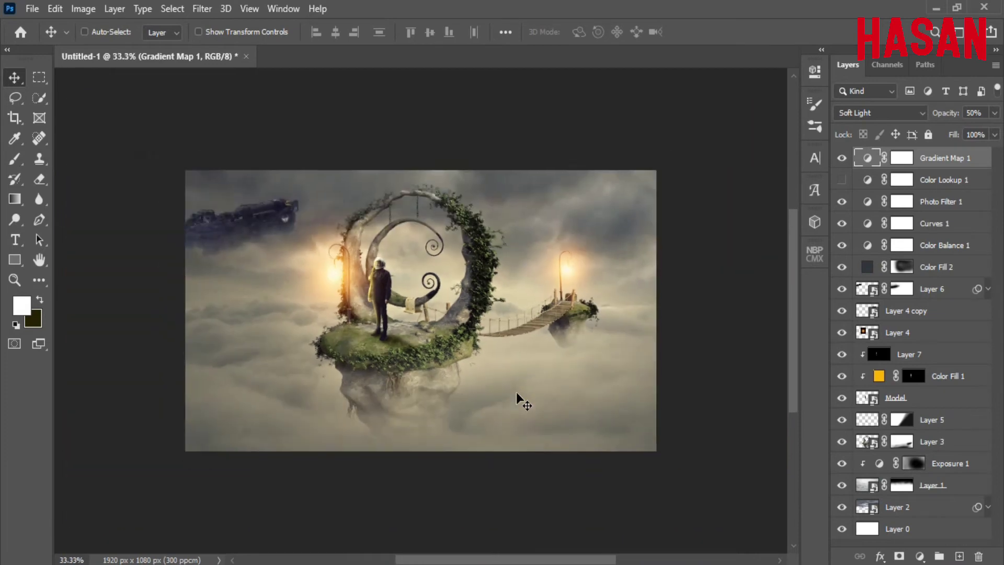
{"action": "scroll", "coordinate": [516, 391], "scroll_direction": "up", "scroll_amount": 1}
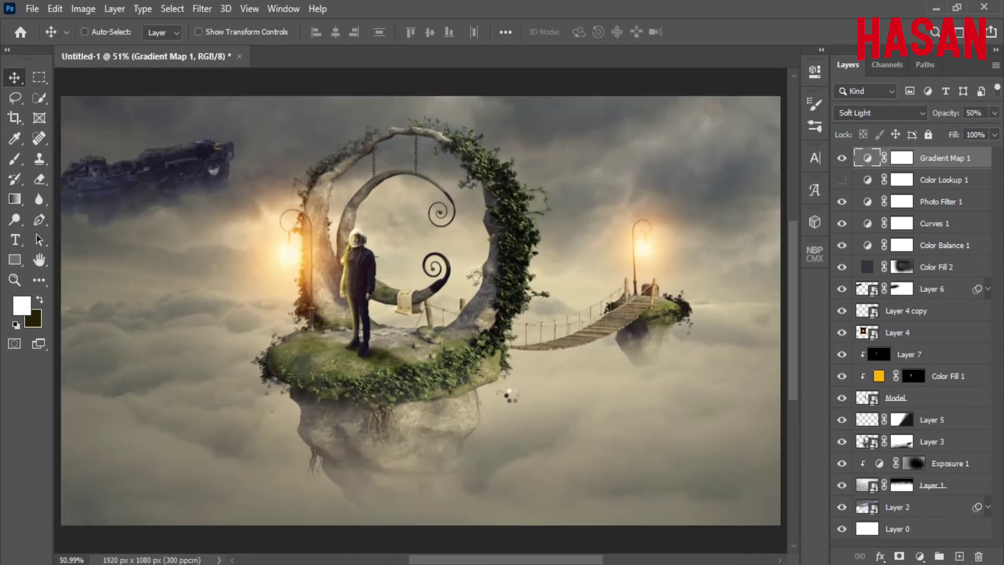
{"action": "key", "text": "ctrl+shift+alt+e"}
{"action": "right_click", "coordinate": [933, 157]}
{"action": "left_click", "coordinate": [796, 214]}
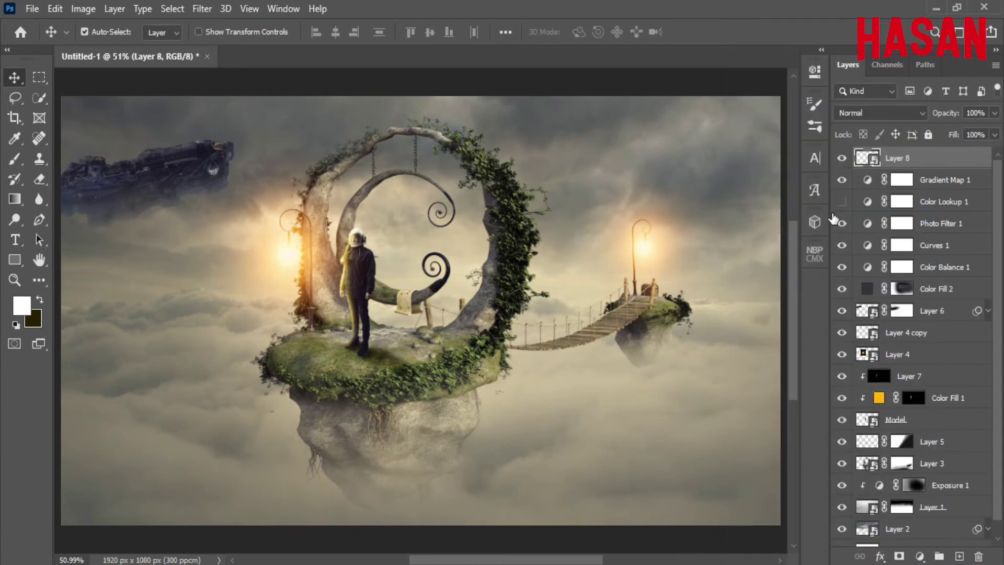
Step: In the Camera Raw Filter, warm the temperature, tint toward green, and set exposure to -0.10
{"action": "left_click", "coordinate": [202, 9]}
{"action": "left_click", "coordinate": [272, 102]}
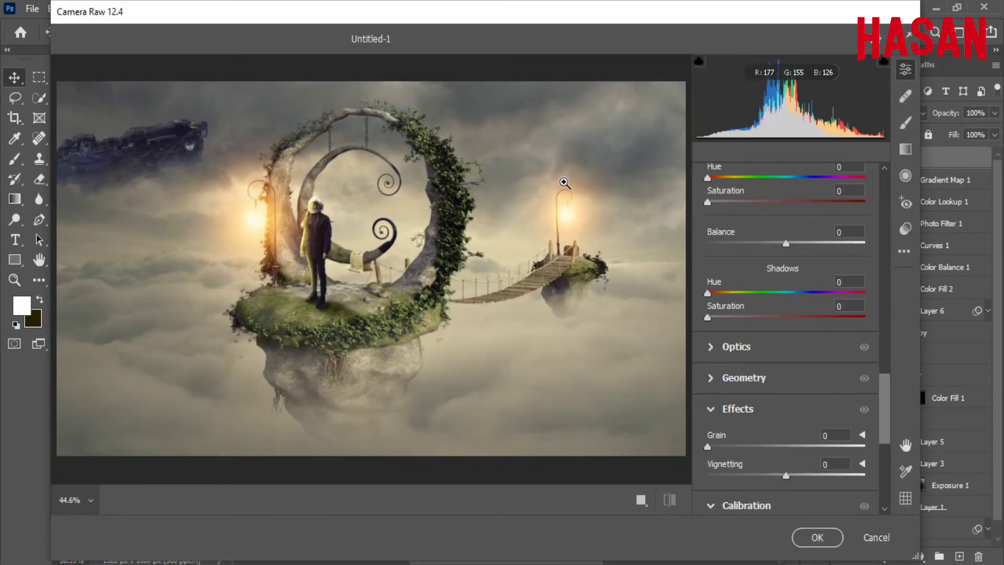
{"action": "left_click_drag", "start_coordinate": [887, 389], "coordinate": [895, 181]}
{"action": "mouse_move", "coordinate": [790, 300]}
{"action": "left_mouse_down"}
{"action": "mouse_move", "coordinate": [780, 321]}
{"action": "mouse_move", "coordinate": [788, 299]}
{"action": "left_mouse_up"}
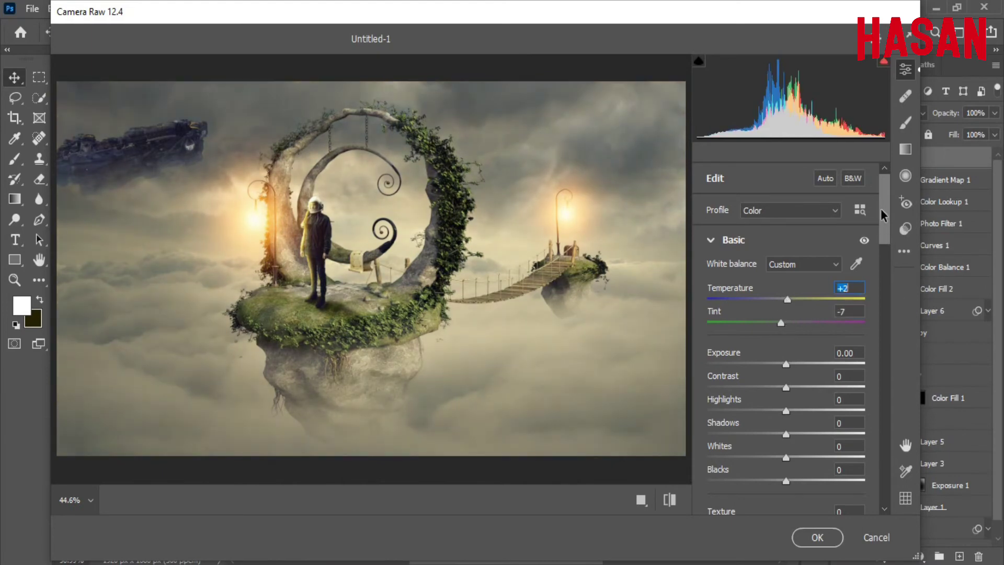
{"action": "left_click_drag", "start_coordinate": [881, 208], "coordinate": [886, 238]}
{"action": "mouse_move", "coordinate": [787, 214]}
{"action": "left_mouse_down"}
{"action": "mouse_move", "coordinate": [814, 268]}
{"action": "mouse_move", "coordinate": [772, 285]}
{"action": "mouse_move", "coordinate": [812, 308]}
{"action": "mouse_move", "coordinate": [783, 341]}
{"action": "left_mouse_up"}
{"action": "left_click", "coordinate": [785, 236]}
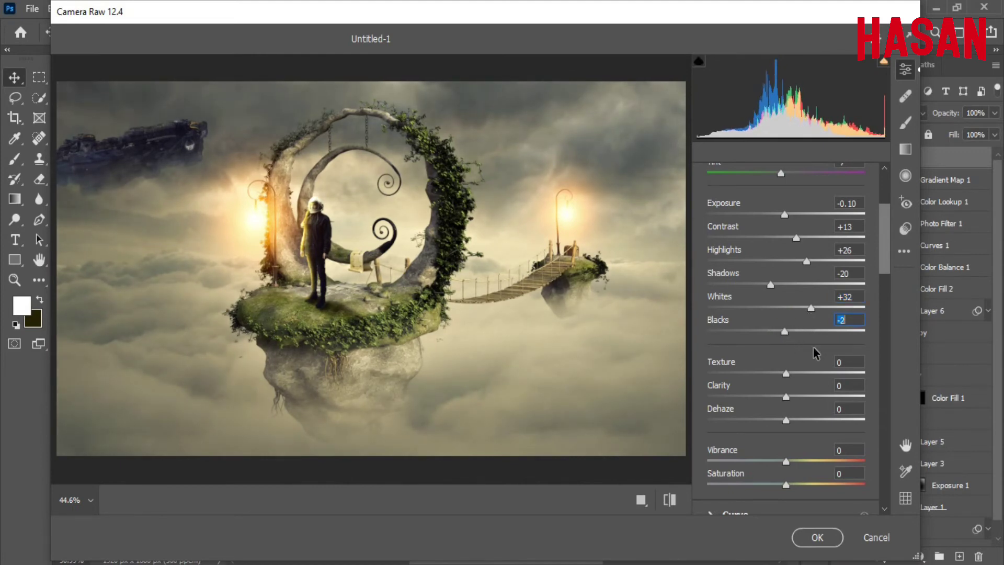
Step: Add slight dehaze and lower saturation, trying then resetting vibrance to zero
{"action": "scroll", "coordinate": [884, 266], "scroll_direction": "down", "scroll_amount": 3}
{"action": "mouse_move", "coordinate": [786, 251]}
{"action": "left_mouse_down"}
{"action": "mouse_move", "coordinate": [801, 256]}
{"action": "mouse_move", "coordinate": [787, 262]}
{"action": "mouse_move", "coordinate": [848, 284]}
{"action": "mouse_move", "coordinate": [777, 284]}
{"action": "mouse_move", "coordinate": [820, 305]}
{"action": "mouse_move", "coordinate": [791, 298]}
{"action": "left_mouse_up"}
{"action": "scroll", "coordinate": [885, 274], "scroll_direction": "down", "scroll_amount": 3}
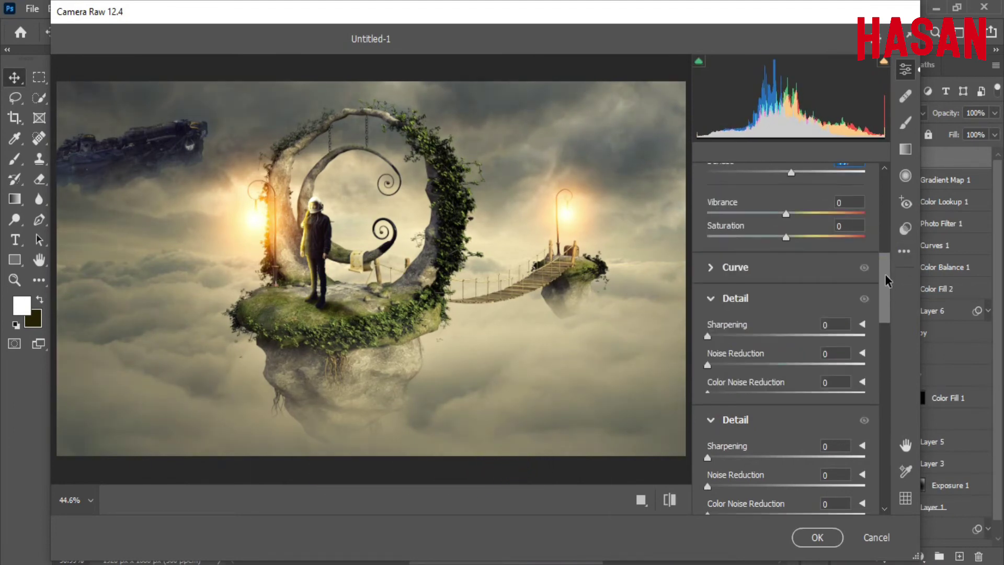
{"action": "scroll", "coordinate": [886, 267], "scroll_direction": "up", "scroll_amount": 1}
{"action": "mouse_move", "coordinate": [786, 225]}
{"action": "left_mouse_down"}
{"action": "mouse_move", "coordinate": [797, 250]}
{"action": "mouse_move", "coordinate": [786, 251]}
{"action": "left_mouse_up"}
{"action": "double_click", "coordinate": [786, 226]}
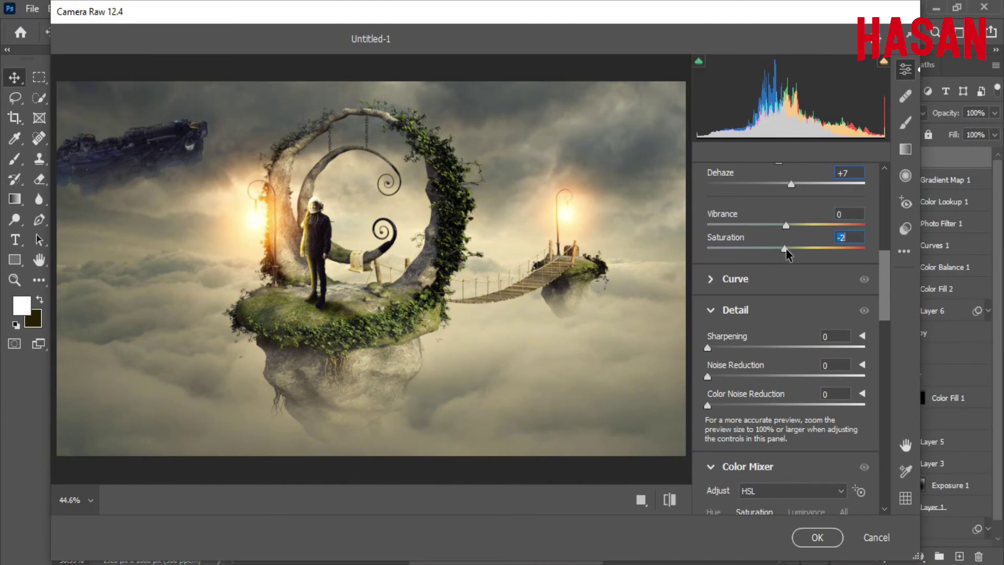
Step: Set Sharpening to 6, Noise Reduction to 40 and Color Noise Reduction to 32
{"action": "scroll", "coordinate": [883, 269], "scroll_direction": "down", "scroll_amount": 3}
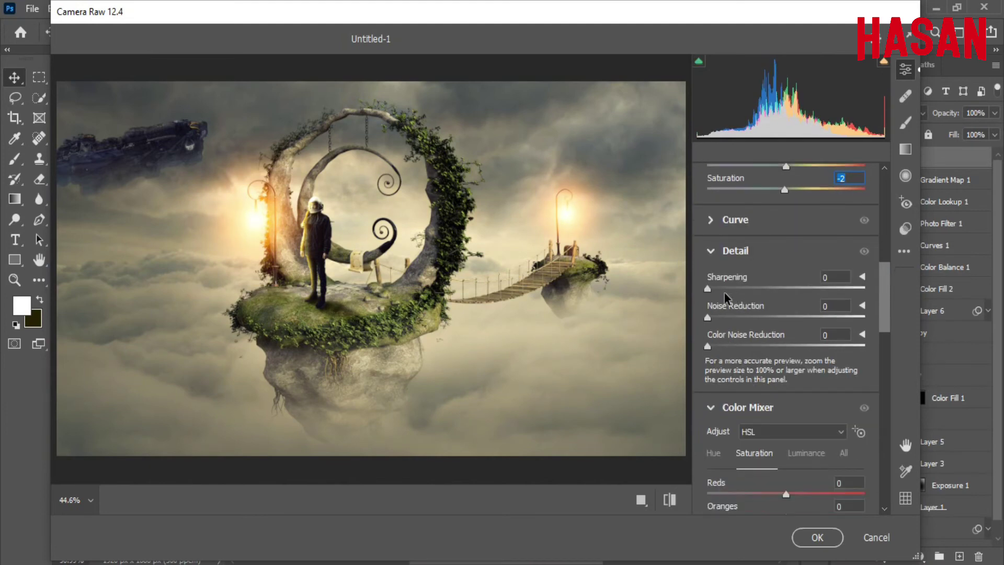
{"action": "left_click_drag", "start_coordinate": [724, 293], "coordinate": [715, 291]}
{"action": "mouse_move", "coordinate": [757, 317]}
{"action": "left_mouse_down"}
{"action": "mouse_move", "coordinate": [781, 318]}
{"action": "mouse_move", "coordinate": [770, 318]}
{"action": "left_mouse_up"}
{"action": "left_click", "coordinate": [757, 345]}
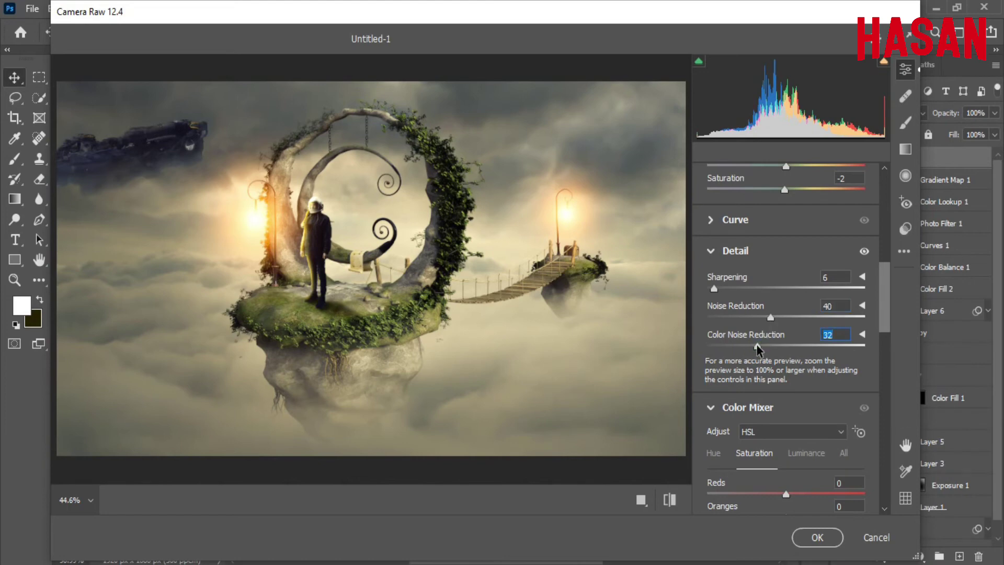
Step: In HSL, lower Orange saturation and slightly raise Orange and Yellow luminance
{"action": "left_click_drag", "start_coordinate": [886, 296], "coordinate": [887, 336]}
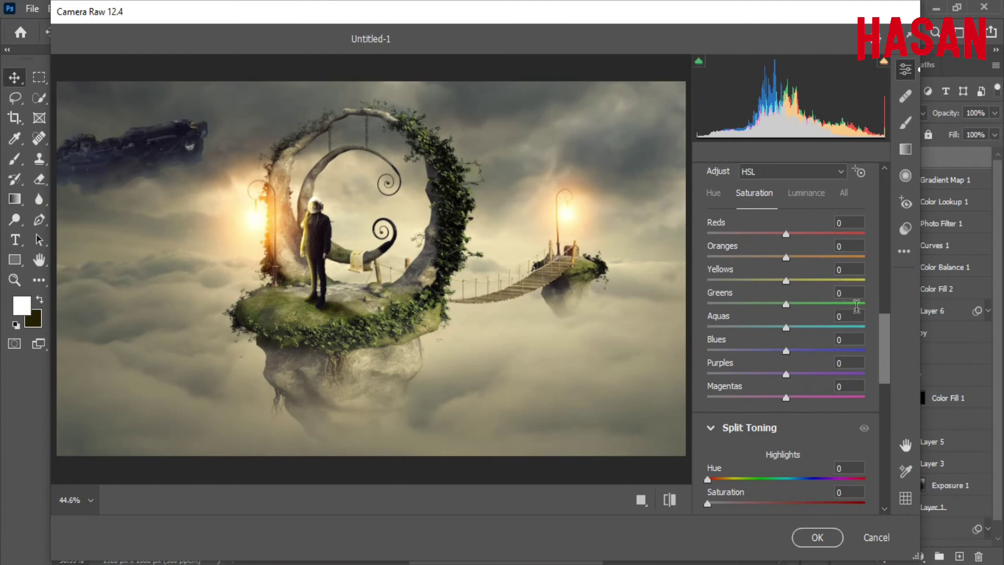
{"action": "left_click_drag", "start_coordinate": [786, 257], "coordinate": [779, 258]}
{"action": "left_click", "coordinate": [805, 193]}
{"action": "left_click", "coordinate": [804, 256]}
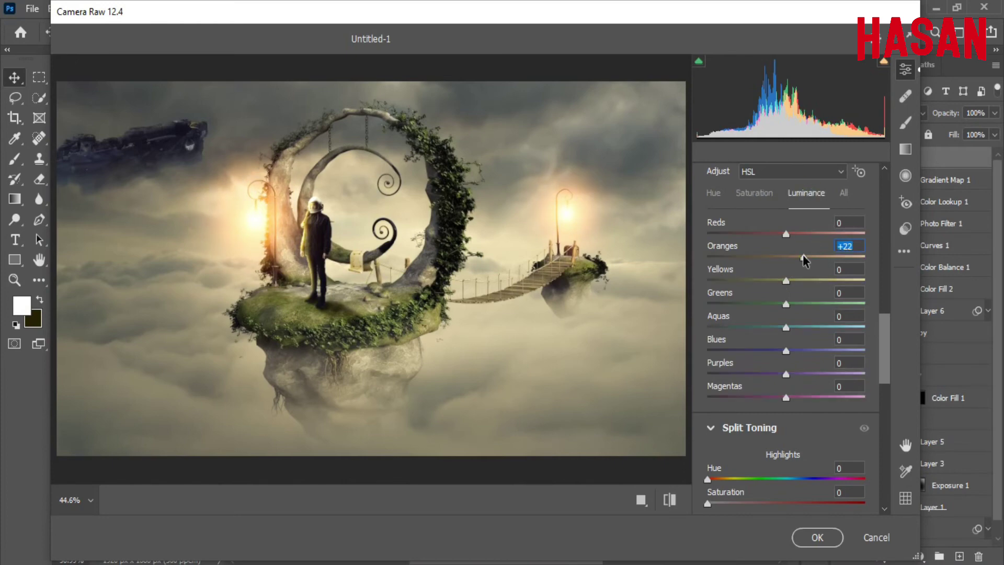
{"action": "mouse_move", "coordinate": [799, 255]}
{"action": "left_mouse_down"}
{"action": "mouse_move", "coordinate": [761, 261]}
{"action": "mouse_move", "coordinate": [790, 268]}
{"action": "left_mouse_up"}
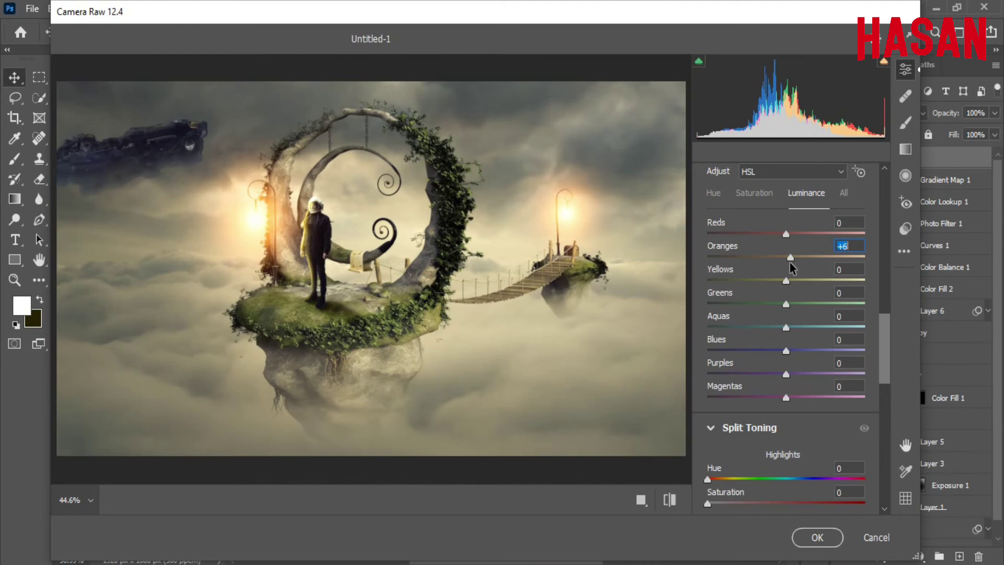
{"action": "left_click_drag", "start_coordinate": [786, 281], "coordinate": [797, 281]}
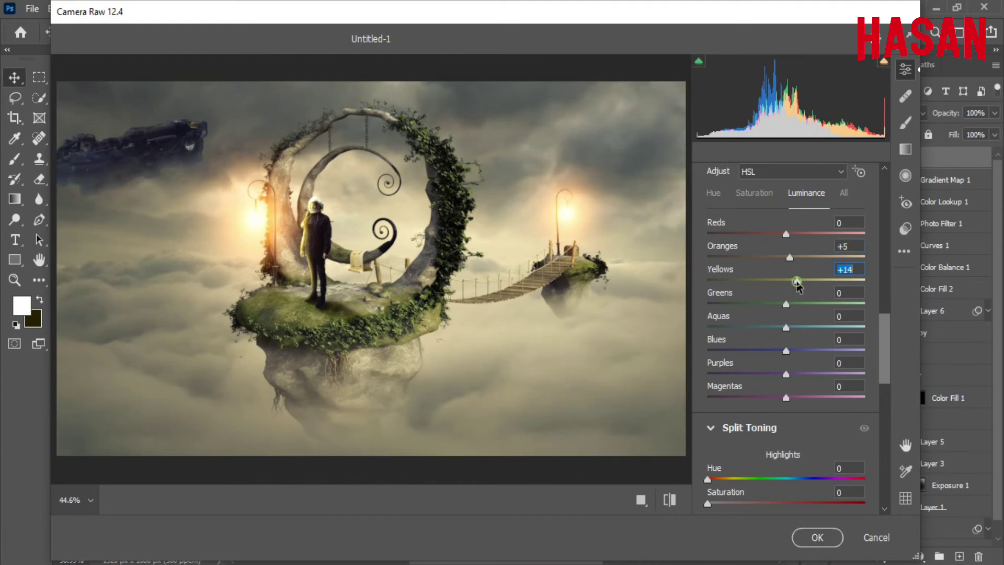
{"action": "left_click", "coordinate": [764, 194]}
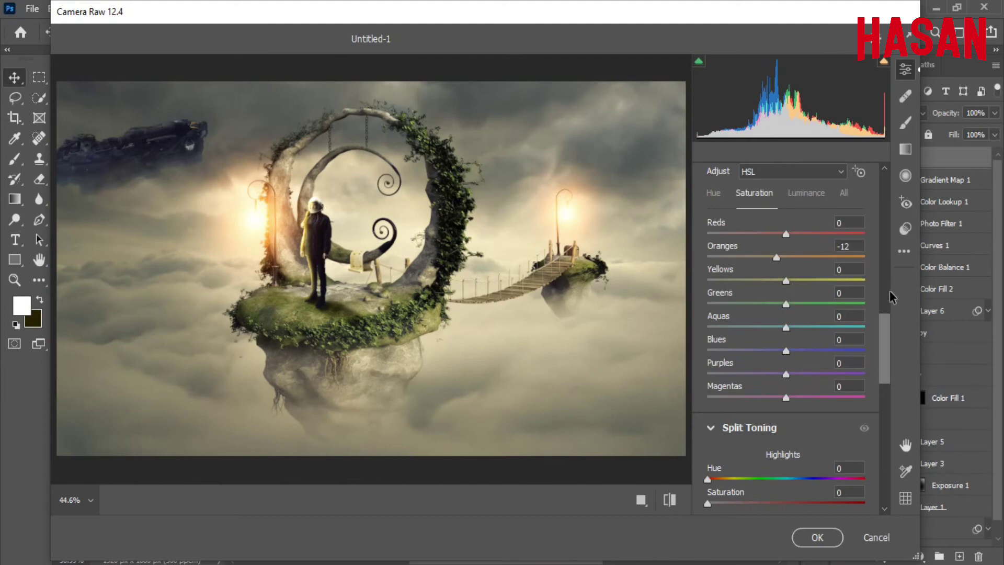
Step: Split-tone highlights hue 50/sat 13 and shadows hue 217/sat 17, and adjust Balance
{"action": "left_click_drag", "start_coordinate": [884, 332], "coordinate": [884, 371]}
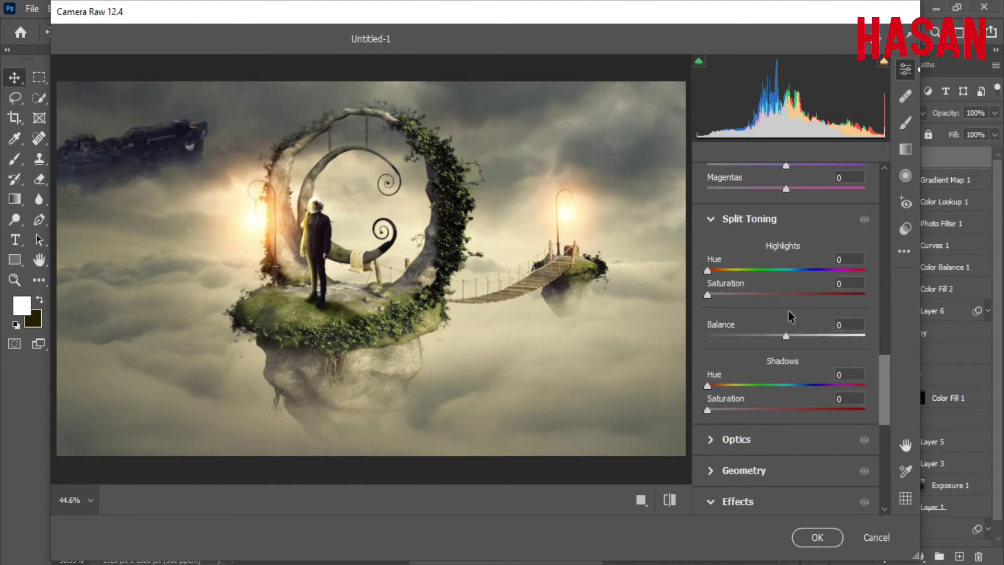
{"action": "left_click", "coordinate": [732, 270]}
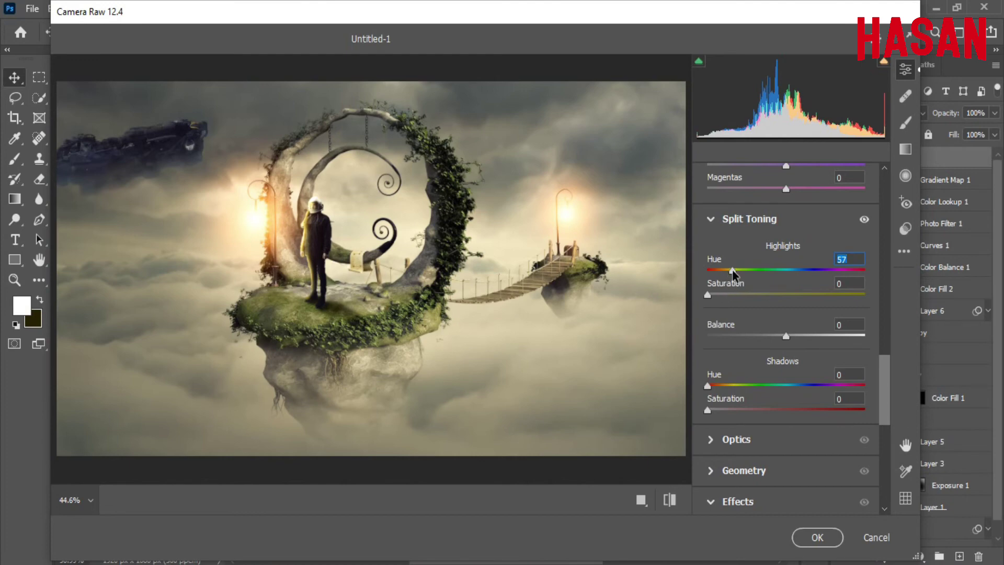
{"action": "left_click", "coordinate": [727, 294]}
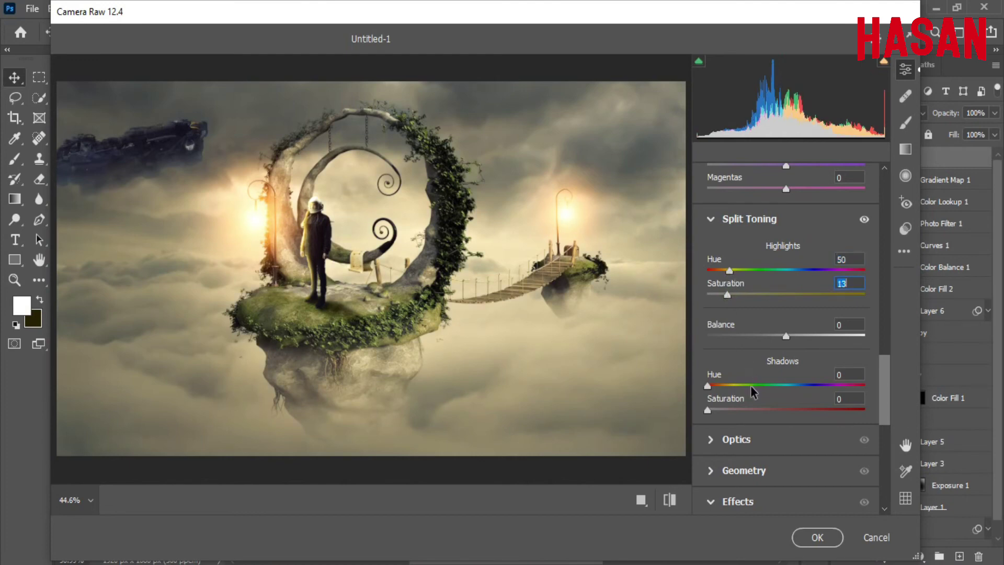
{"action": "left_click_drag", "start_coordinate": [751, 385], "coordinate": [802, 386]}
{"action": "left_click", "coordinate": [731, 409]}
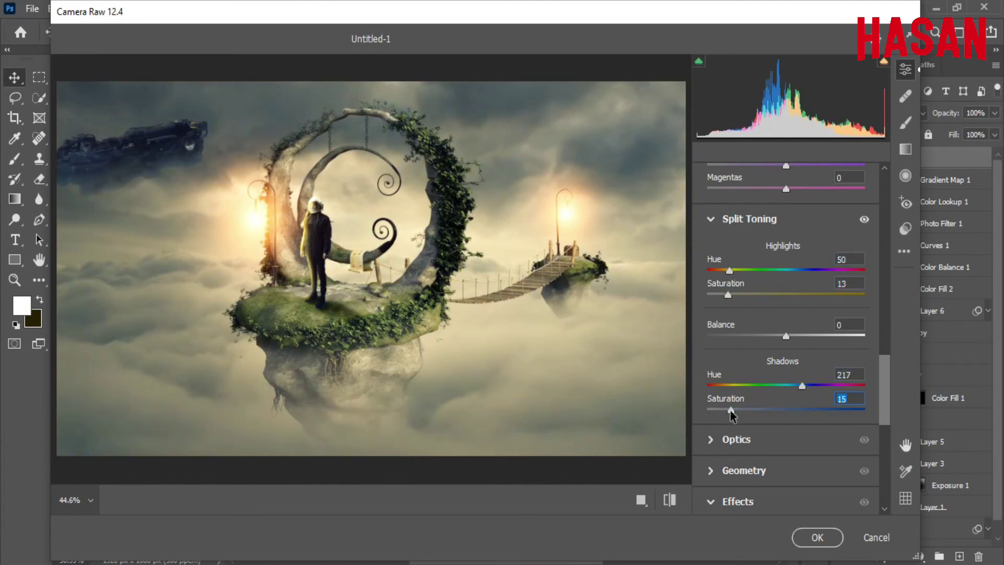
{"action": "scroll", "coordinate": [860, 391], "scroll_direction": "down", "scroll_amount": 2}
{"action": "left_click", "coordinate": [734, 370]}
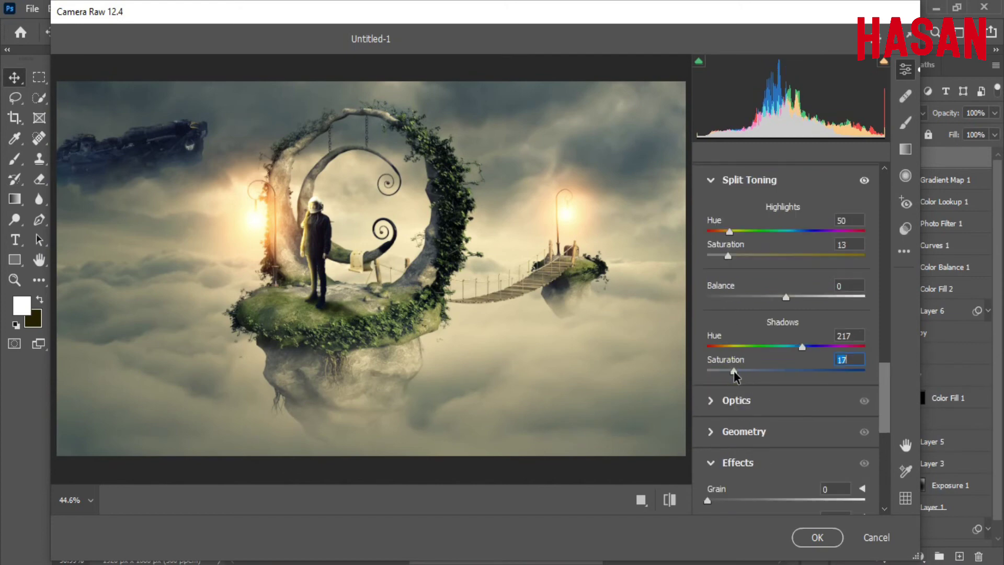
{"action": "mouse_move", "coordinate": [786, 296]}
{"action": "left_mouse_down"}
{"action": "mouse_move", "coordinate": [795, 301]}
{"action": "mouse_move", "coordinate": [782, 306]}
{"action": "mouse_move", "coordinate": [793, 305]}
{"action": "left_mouse_up"}
Step: Set Vignetting to -11 and shift the Red Primary hue while reducing its saturation
{"action": "left_click_drag", "start_coordinate": [880, 374], "coordinate": [887, 423]}
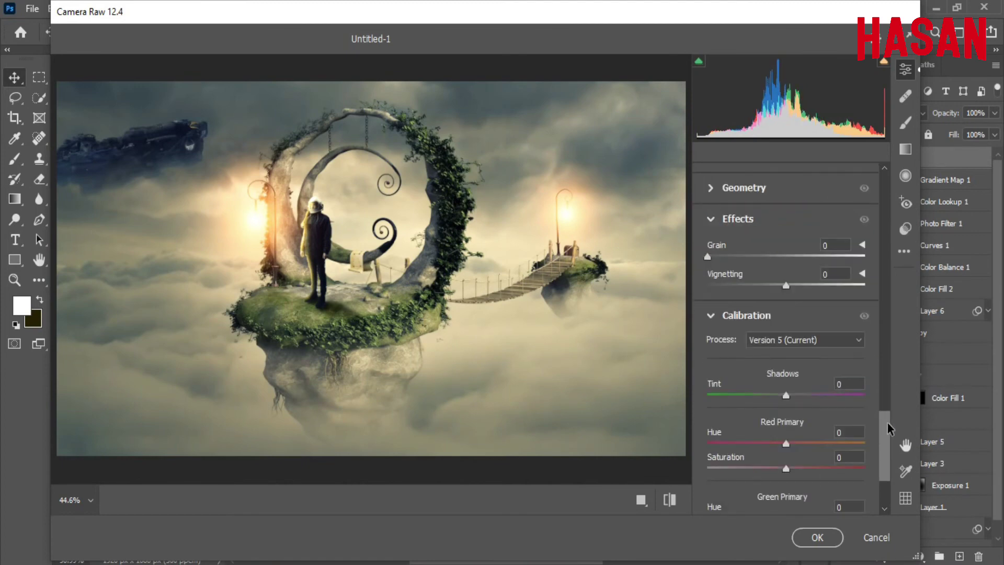
{"action": "left_click_drag", "start_coordinate": [786, 286], "coordinate": [778, 288]}
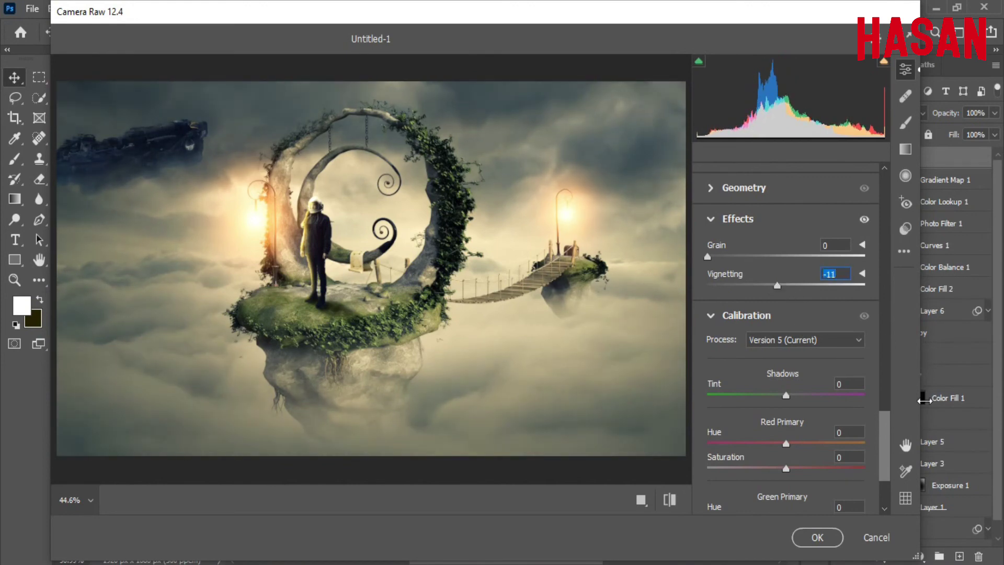
{"action": "scroll", "coordinate": [785, 340], "scroll_direction": "down", "scroll_amount": 2}
{"action": "scroll", "coordinate": [786, 358], "scroll_direction": "down", "scroll_amount": 1}
{"action": "mouse_move", "coordinate": [786, 348]}
{"action": "left_mouse_down"}
{"action": "mouse_move", "coordinate": [774, 348]}
{"action": "mouse_move", "coordinate": [779, 374]}
{"action": "mouse_move", "coordinate": [843, 374]}
{"action": "left_mouse_up"}
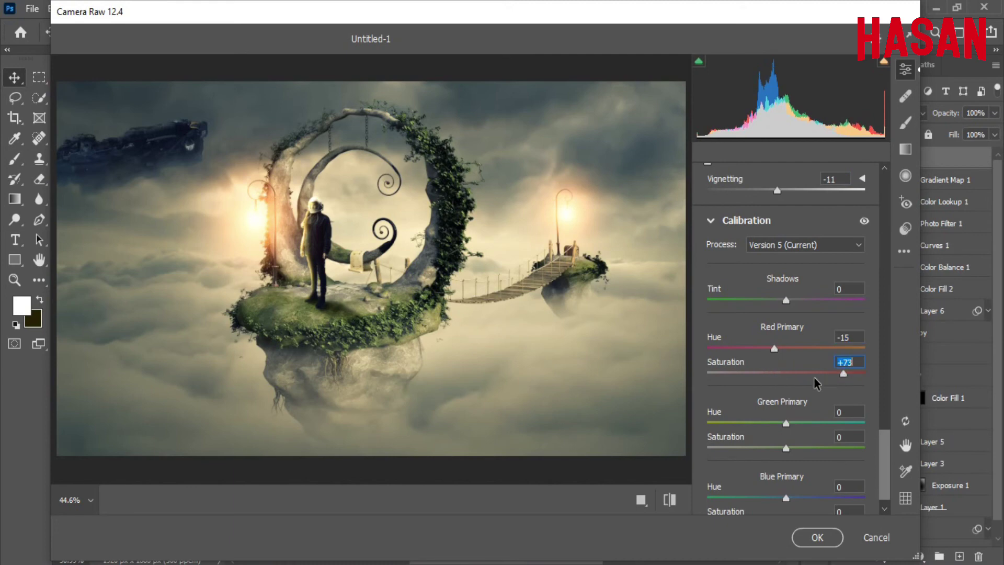
{"action": "left_click", "coordinate": [773, 373]}
Step: Adjust the Green Primary hue and saturation and fine-tune the Blue Primary hue
{"action": "scroll", "coordinate": [883, 450], "scroll_direction": "down", "scroll_amount": 1}
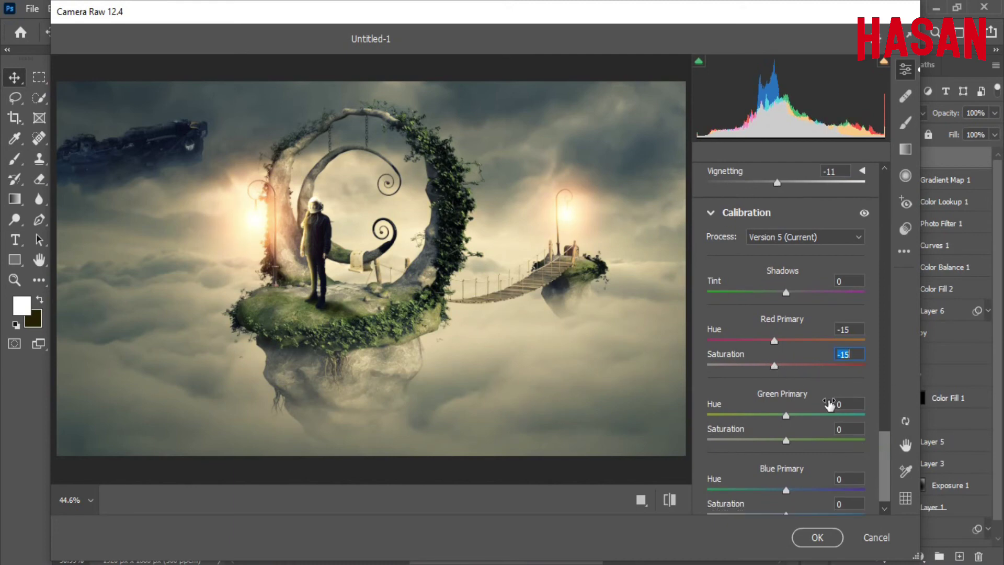
{"action": "left_click_drag", "start_coordinate": [829, 404], "coordinate": [815, 405]}
{"action": "mouse_move", "coordinate": [752, 446]}
{"action": "left_mouse_down"}
{"action": "mouse_move", "coordinate": [812, 444]}
{"action": "mouse_move", "coordinate": [753, 449]}
{"action": "mouse_move", "coordinate": [767, 452]}
{"action": "left_mouse_up"}
{"action": "left_click", "coordinate": [793, 442]}
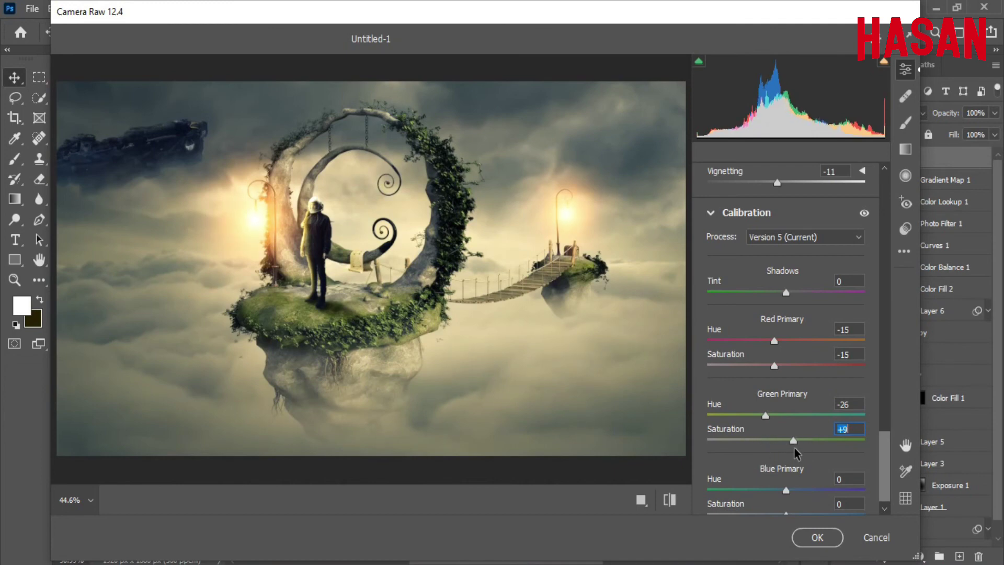
{"action": "scroll", "coordinate": [886, 442], "scroll_direction": "down", "scroll_amount": 1}
{"action": "left_click_drag", "start_coordinate": [785, 475], "coordinate": [758, 474]}
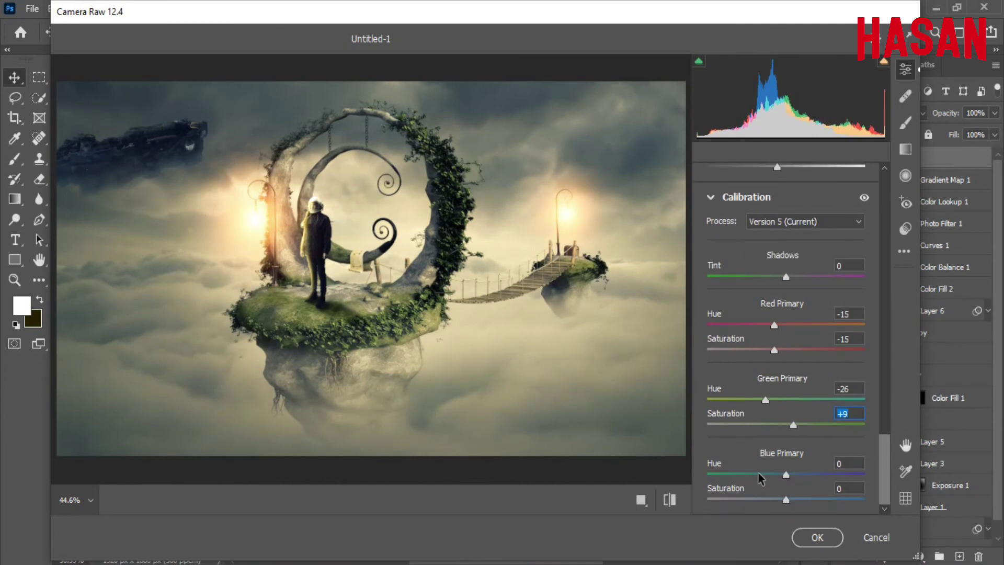
{"action": "left_click", "coordinate": [785, 500]}
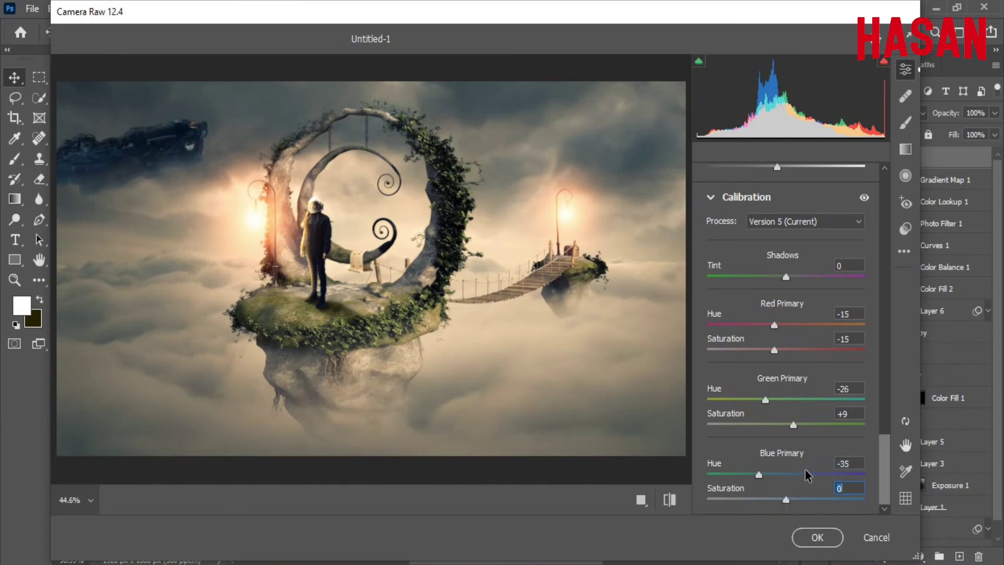
{"action": "left_click", "coordinate": [806, 475]}
{"action": "left_click_drag", "start_coordinate": [781, 478], "coordinate": [780, 479]}
Step: Ease red and green primaries toward zero, set Blue Primary saturation to +53, and apply the Camera Raw grade
{"action": "left_click", "coordinate": [783, 324]}
{"action": "left_click", "coordinate": [785, 350]}
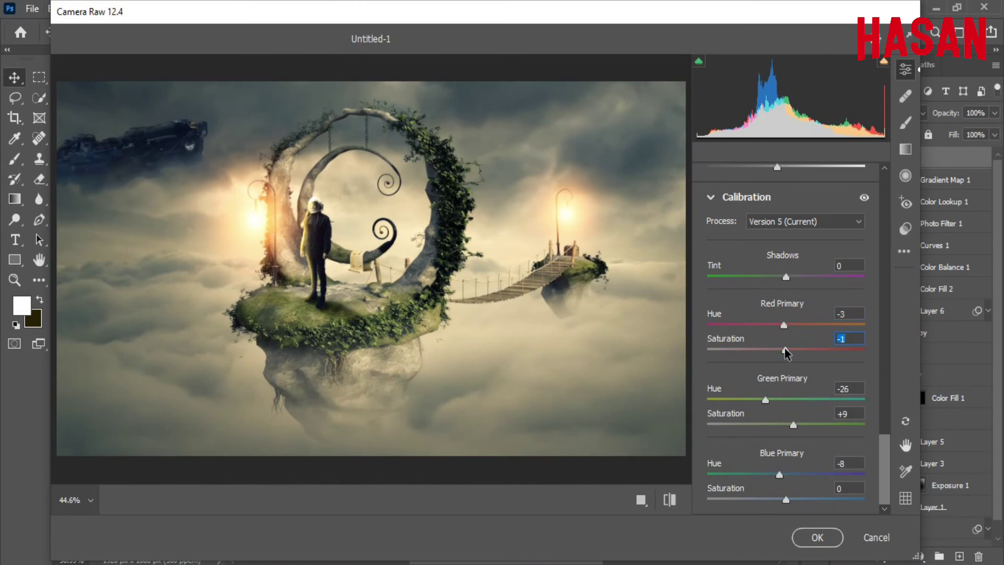
{"action": "left_click", "coordinate": [786, 400]}
{"action": "left_click_drag", "start_coordinate": [786, 400], "coordinate": [780, 399]}
{"action": "left_click", "coordinate": [755, 500]}
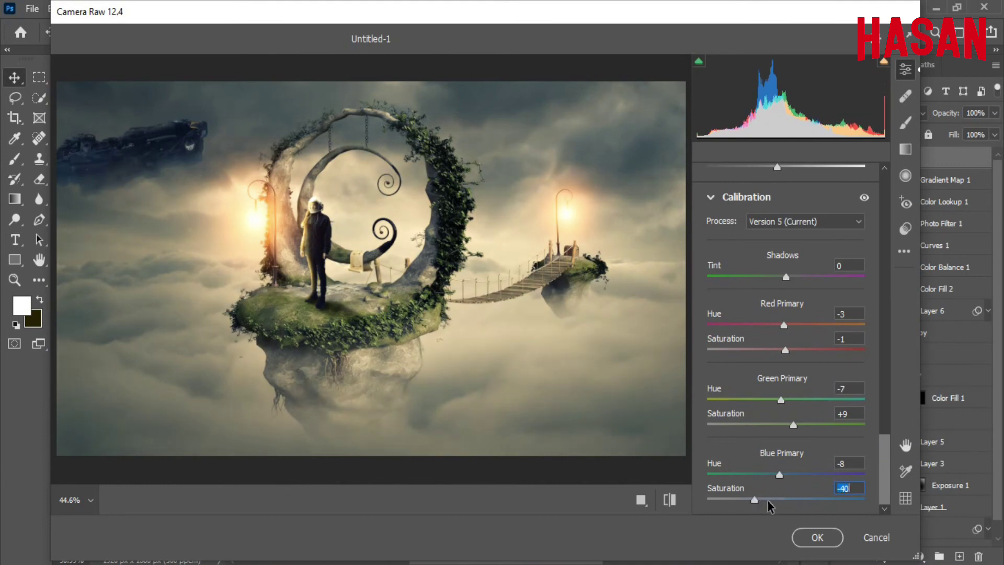
{"action": "left_click_drag", "start_coordinate": [768, 501], "coordinate": [827, 500]}
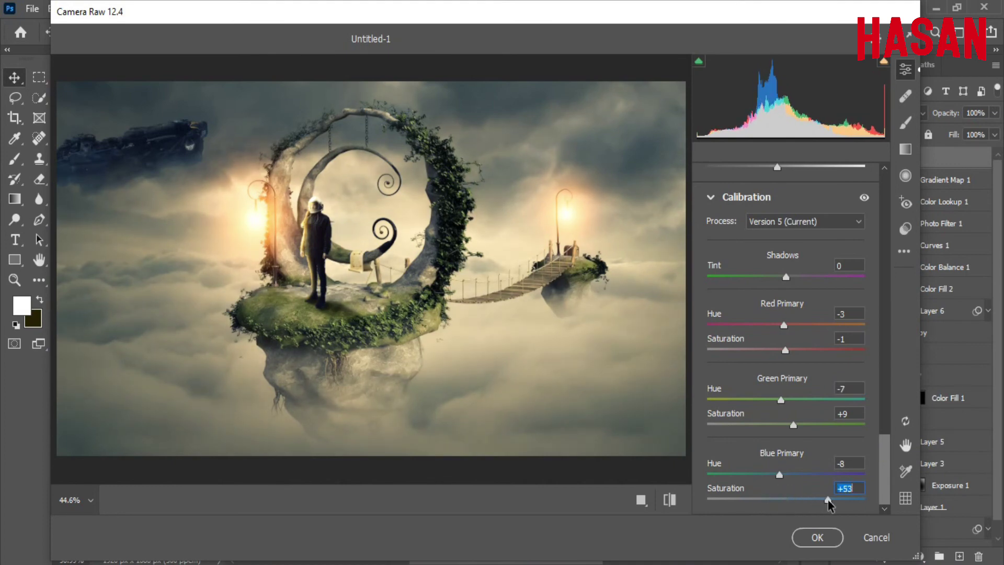
{"action": "left_click", "coordinate": [831, 538]}
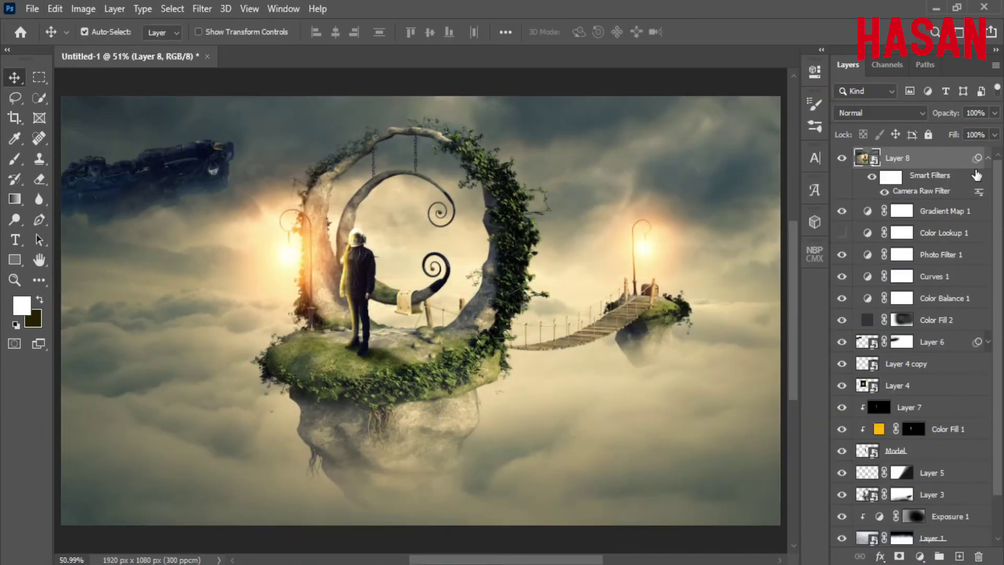
Step: Lower Layer 8's opacity to 88%
{"action": "left_click", "coordinate": [988, 158]}
{"action": "left_click", "coordinate": [841, 157]}
{"action": "left_click_drag", "start_coordinate": [953, 113], "coordinate": [948, 116]}
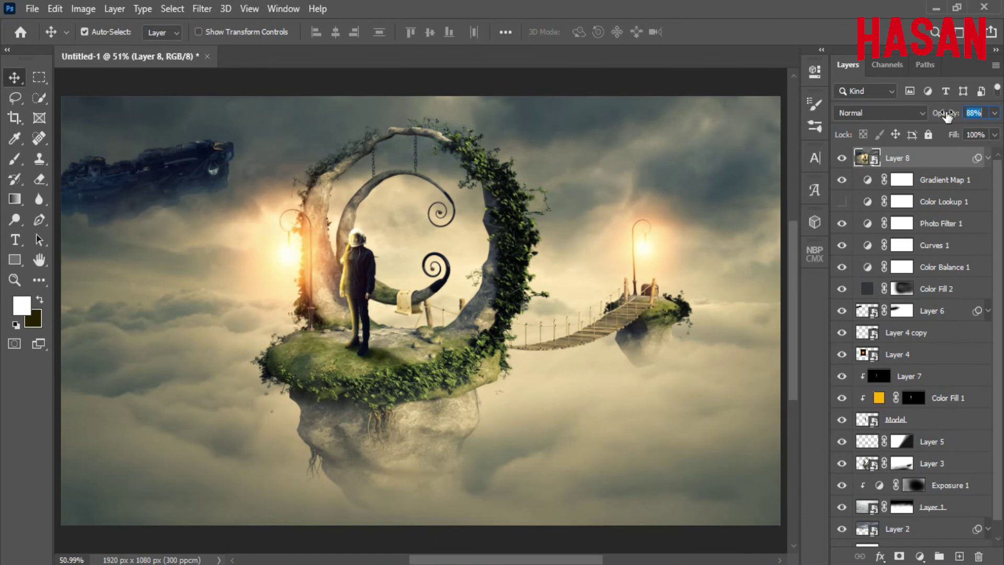
{"action": "left_click", "coordinate": [841, 158]}
Step: Stamp the visible image, convert it to a Smart Object, stamp again, and launch Color Efex Pro 4
{"action": "key", "text": "ctrl+shift+alt+e"}
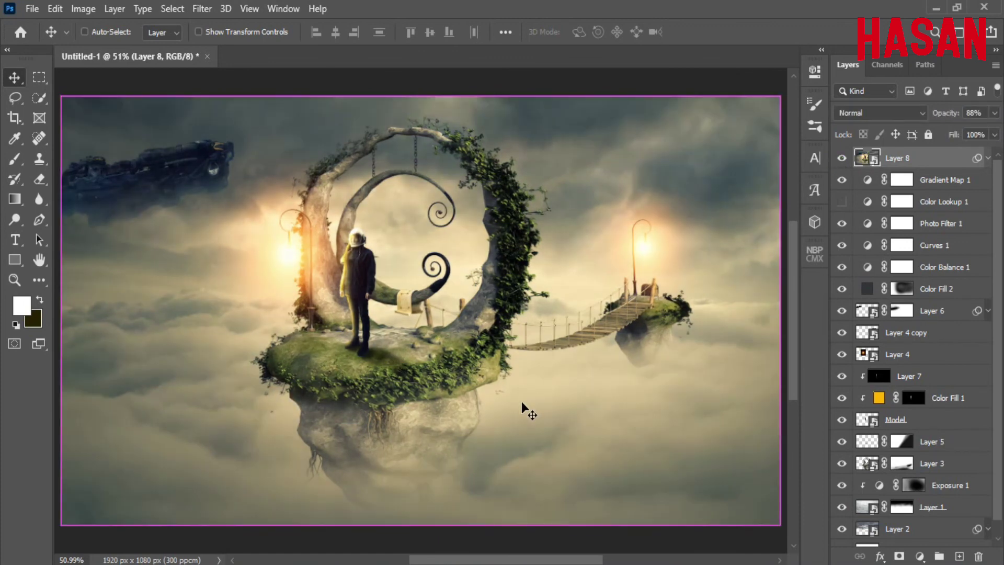
{"action": "right_click", "coordinate": [947, 156]}
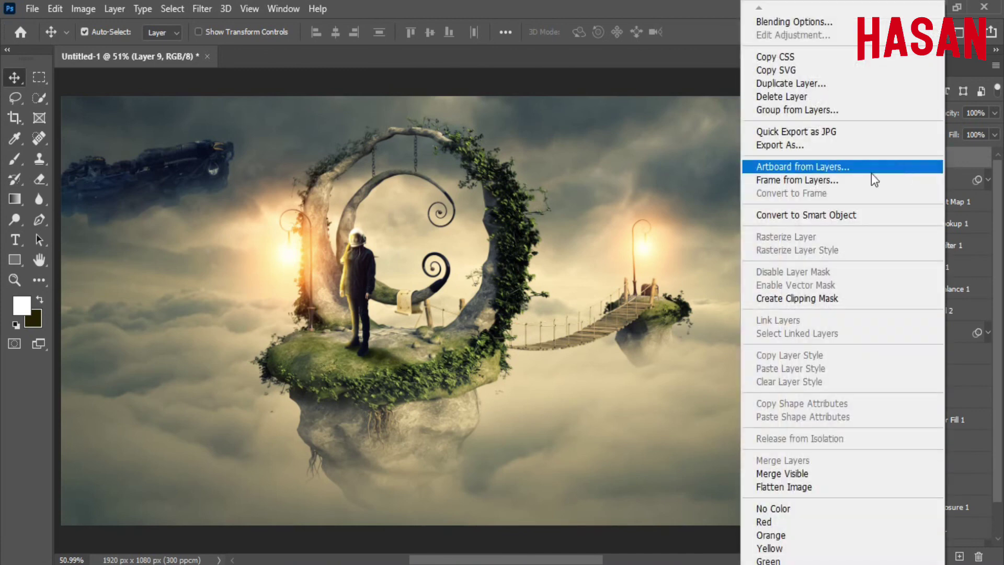
{"action": "left_click", "coordinate": [816, 221]}
{"action": "key", "text": "ctrl+shift+alt+e"}
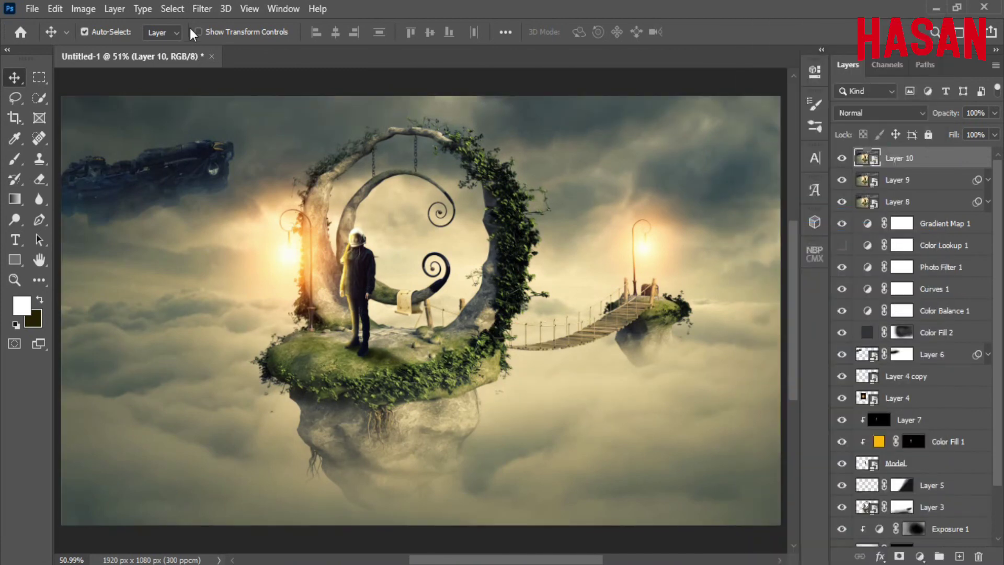
{"action": "left_click", "coordinate": [202, 9]}
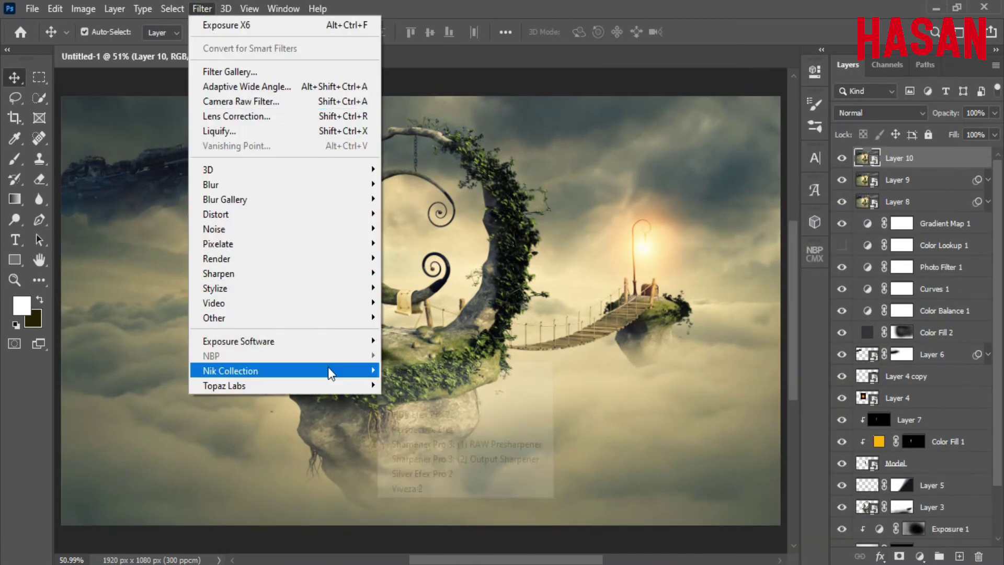
{"action": "left_click", "coordinate": [419, 385]}
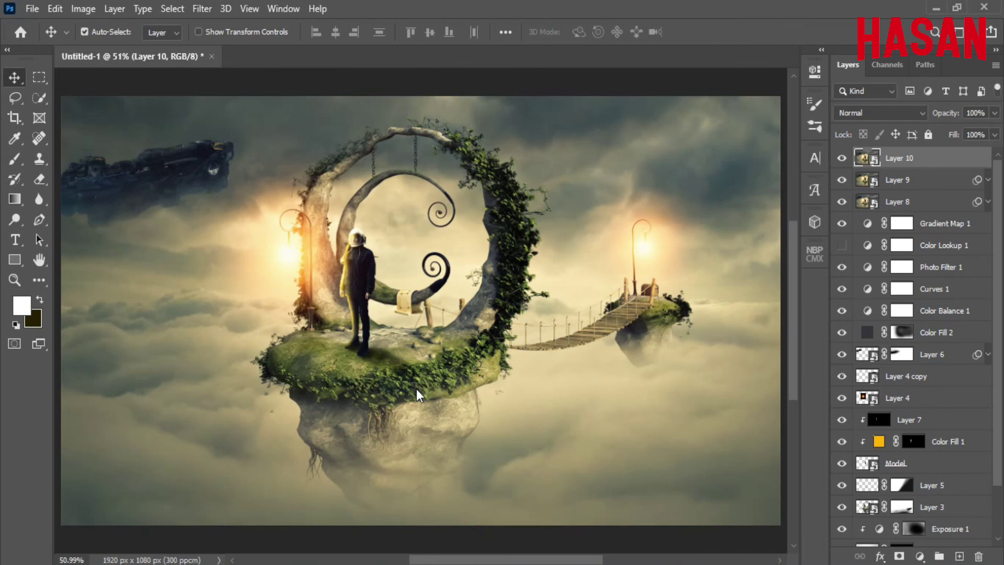
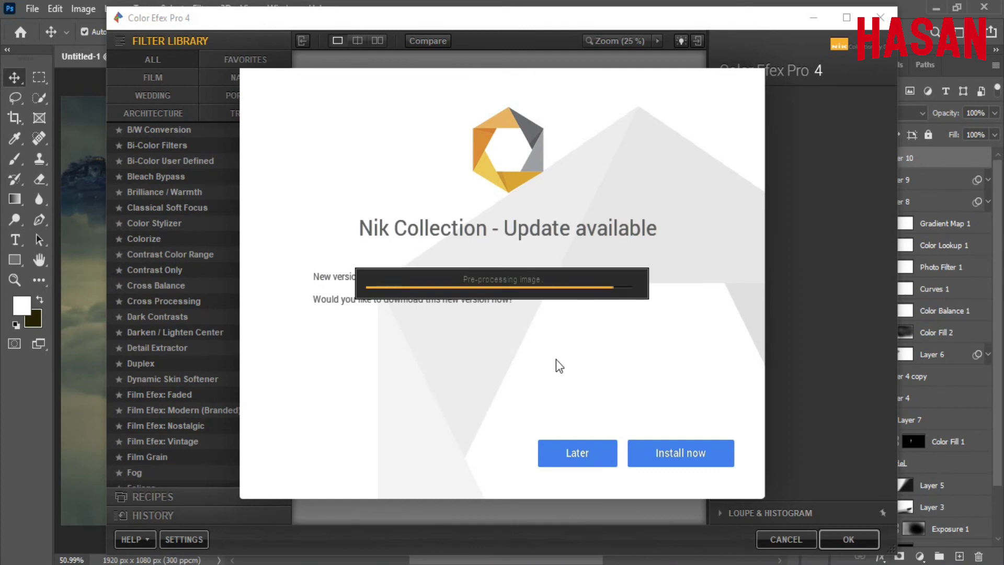
Step: Skip the update prompt and add Classical Soft Focus using Soft Focus 2 at 44% strength
{"action": "left_click", "coordinate": [579, 451]}
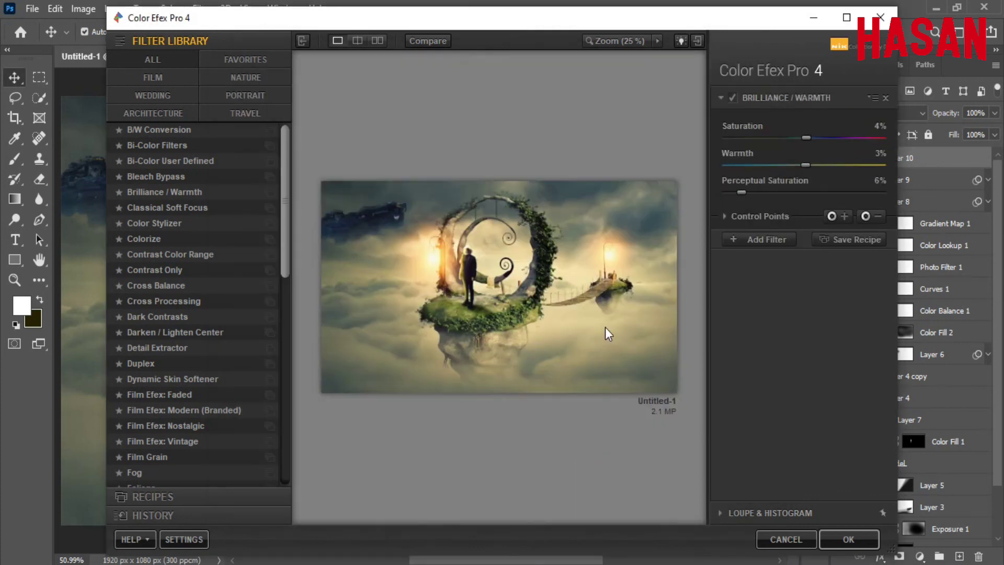
{"action": "left_click", "coordinate": [764, 239]}
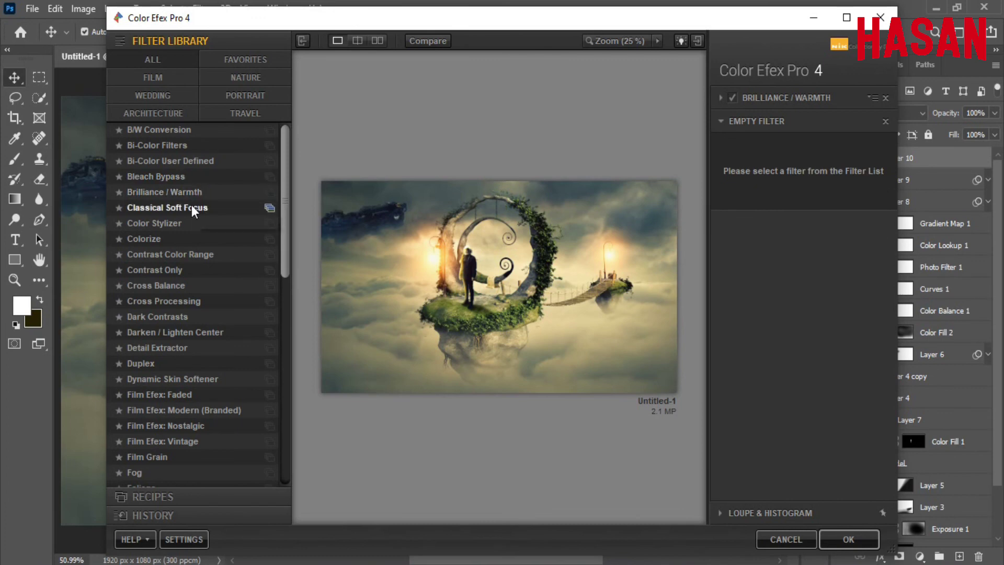
{"action": "left_click", "coordinate": [192, 207]}
{"action": "left_click", "coordinate": [880, 155]}
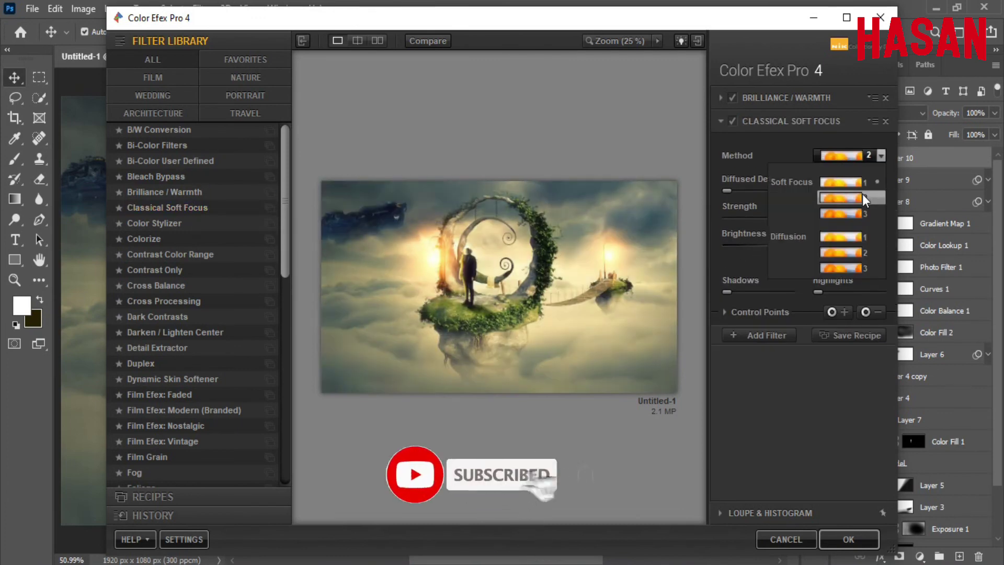
{"action": "left_click", "coordinate": [863, 192]}
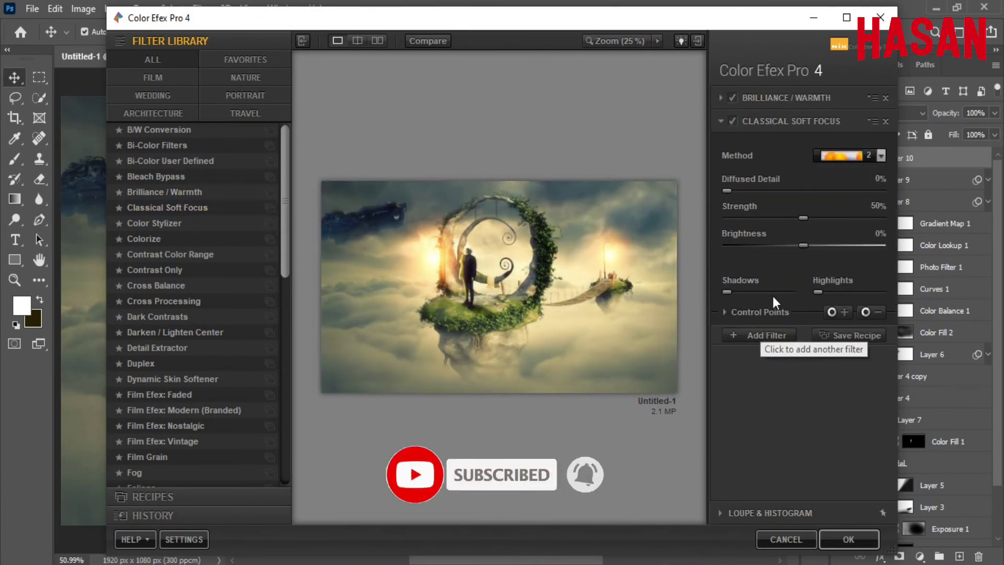
{"action": "left_click_drag", "start_coordinate": [797, 218], "coordinate": [796, 220]}
{"action": "left_click", "coordinate": [764, 335]}
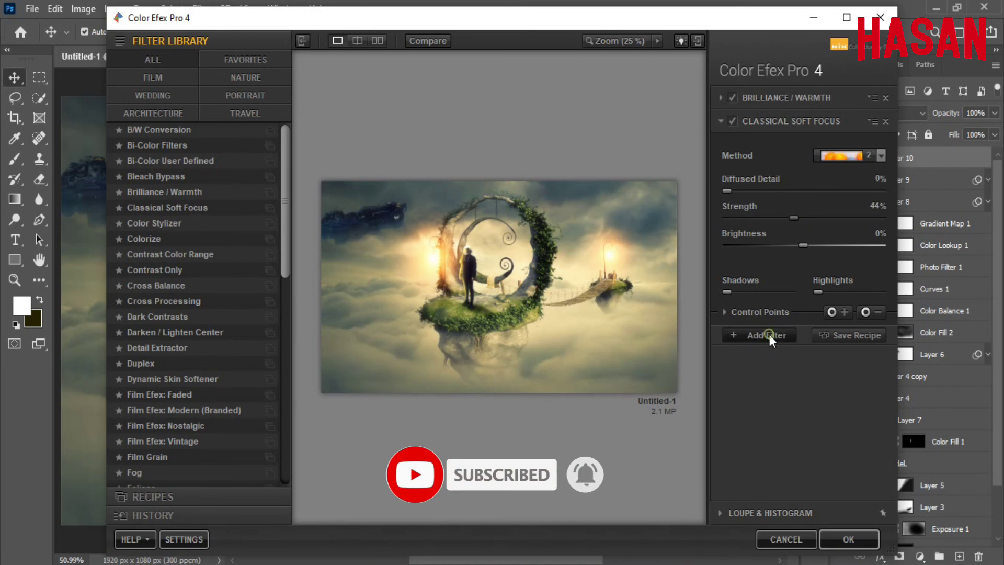
{"action": "scroll", "coordinate": [190, 291], "scroll_direction": "down", "scroll_amount": 1}
{"action": "scroll", "coordinate": [181, 323], "scroll_direction": "down", "scroll_amount": 2}
Step: Add a Glamour Glow filter with the glow raised to about 33%
{"action": "left_click", "coordinate": [157, 432]}
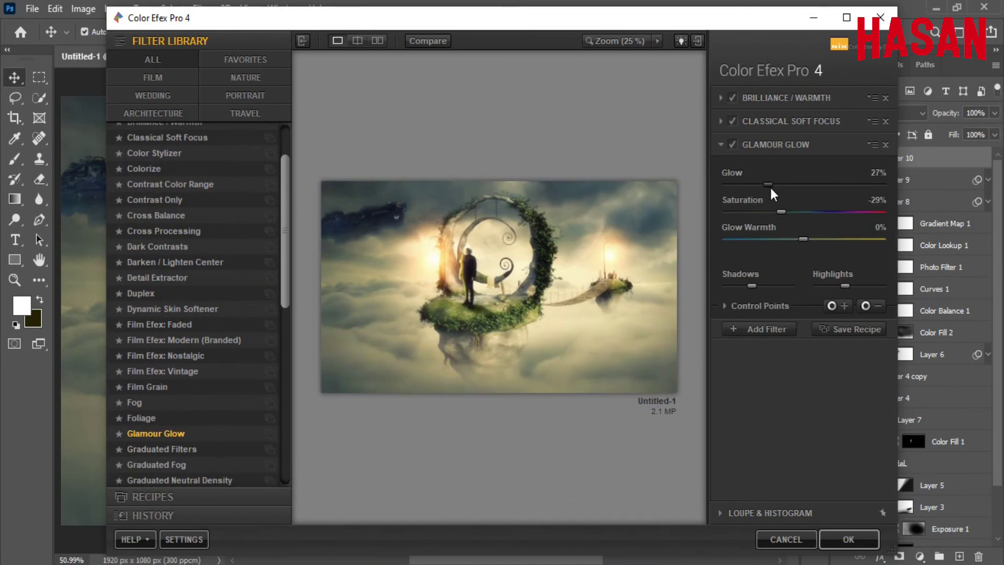
{"action": "mouse_move", "coordinate": [764, 188]}
{"action": "left_mouse_down"}
{"action": "mouse_move", "coordinate": [817, 188]}
{"action": "mouse_move", "coordinate": [777, 187]}
{"action": "left_mouse_up"}
{"action": "left_click", "coordinate": [769, 329]}
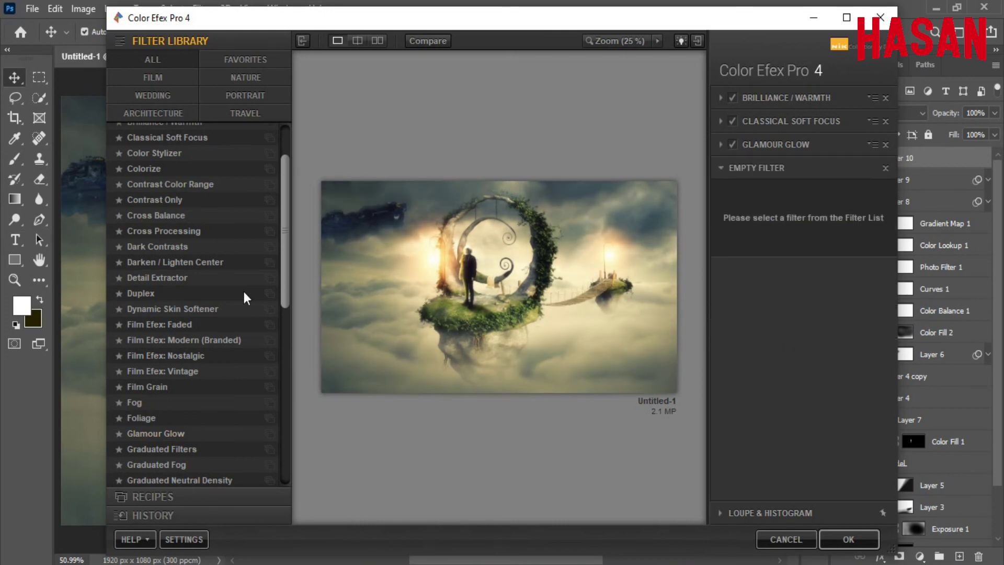
{"action": "scroll", "coordinate": [204, 300], "scroll_direction": "up", "scroll_amount": 3}
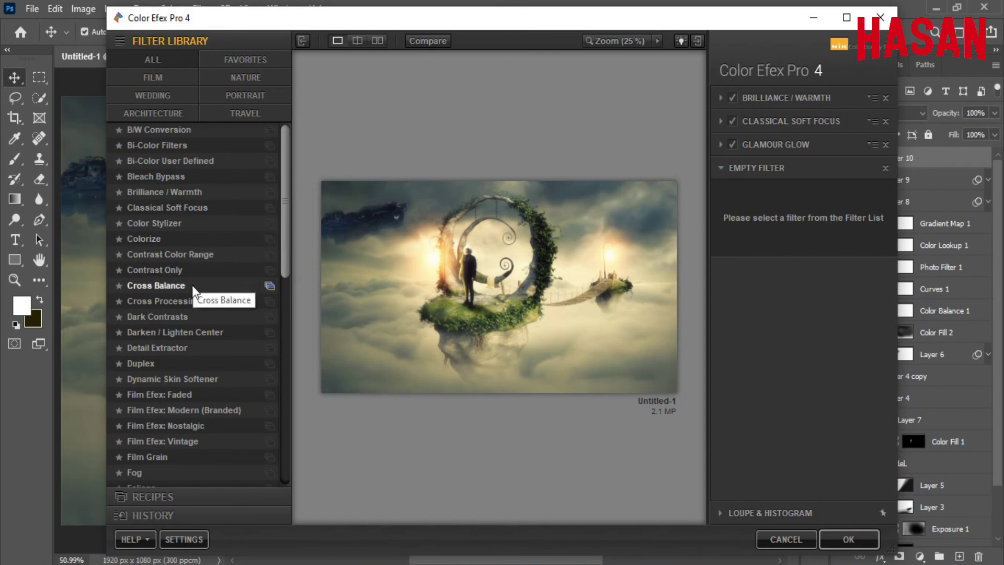
Step: Add Cross Processing on preset B02 and apply the filter stack to Photoshop
{"action": "left_click", "coordinate": [184, 300]}
{"action": "left_click", "coordinate": [882, 198]}
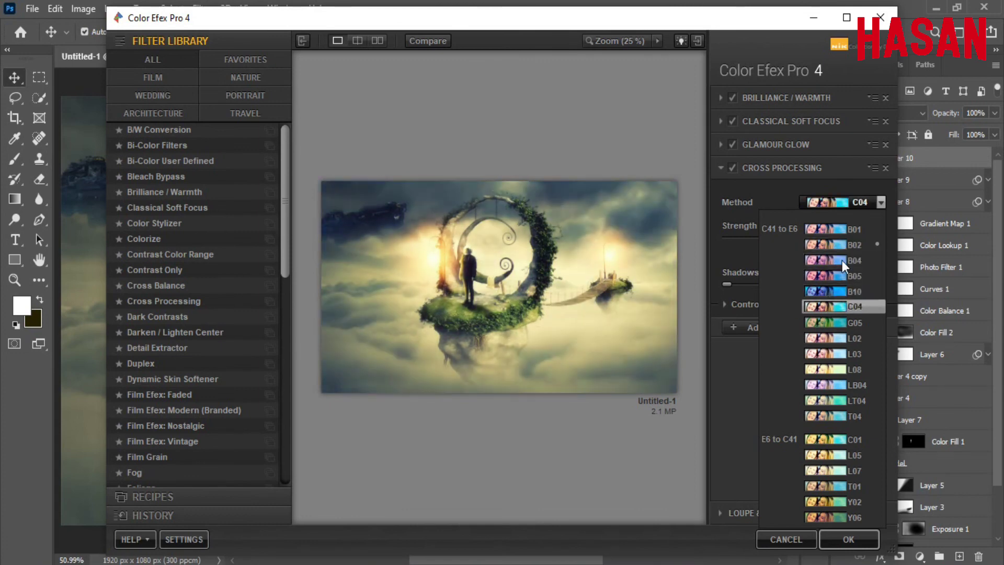
{"action": "left_click", "coordinate": [842, 246]}
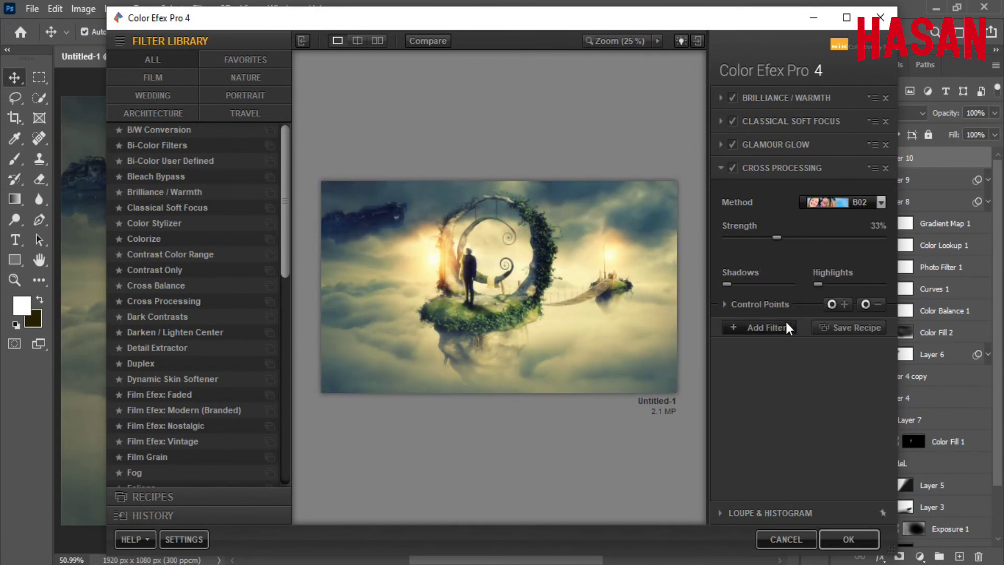
{"action": "left_click", "coordinate": [772, 326]}
{"action": "left_click", "coordinate": [860, 533]}
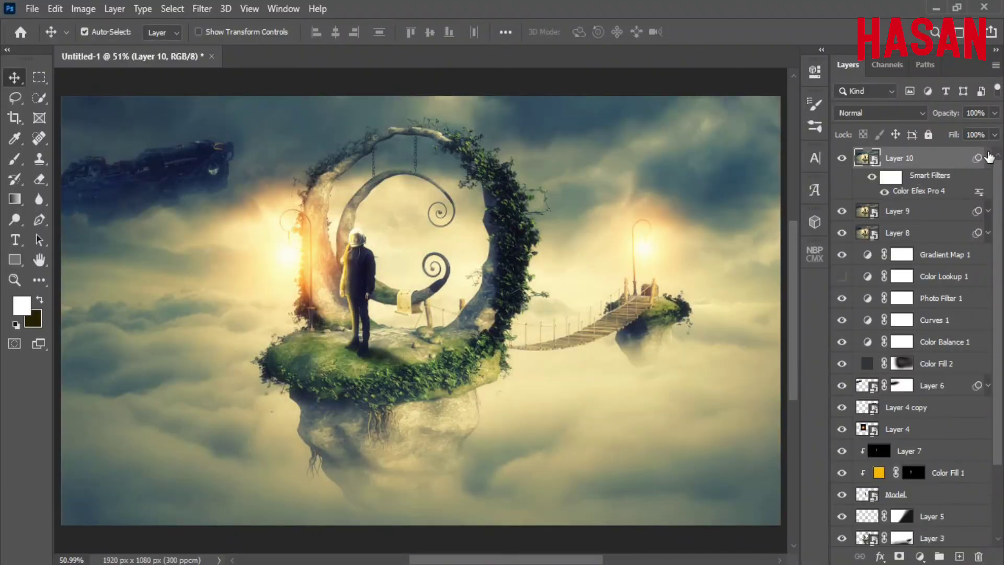
Step: Set Layer 10 to 70% opacity and stamp visible layers into Layer 11 with Ctrl+Alt+Shift+E
{"action": "left_click", "coordinate": [987, 158]}
{"action": "left_click_drag", "start_coordinate": [946, 113], "coordinate": [932, 116]}
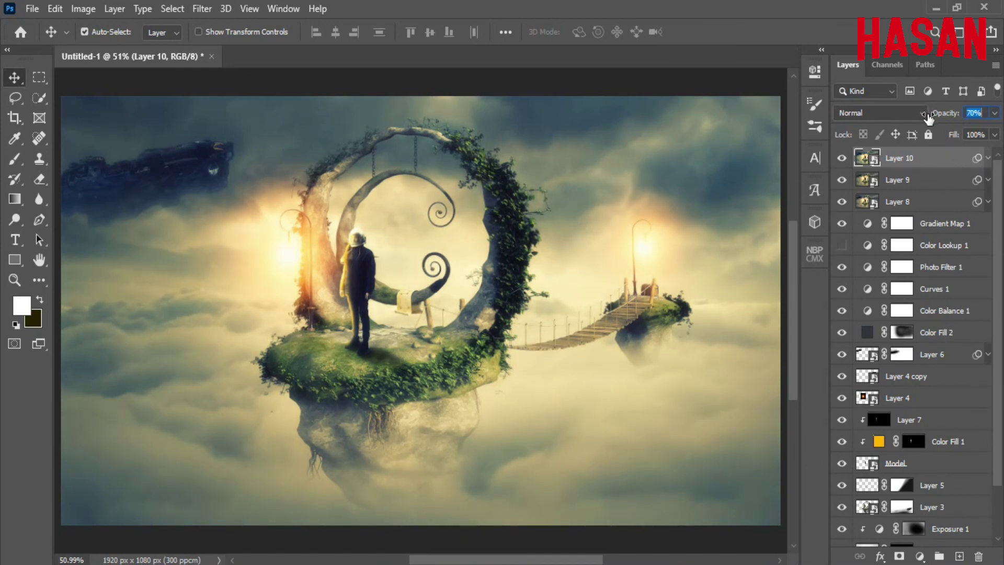
{"action": "key", "text": "Return"}
{"action": "key", "text": "ctrl"}
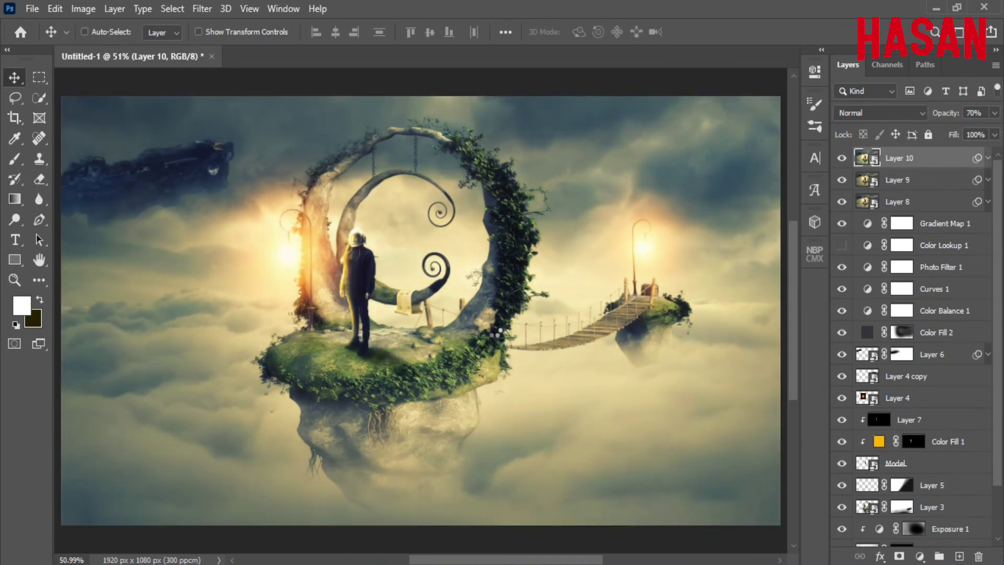
{"action": "key", "text": "ctrl+shift+alt+e"}
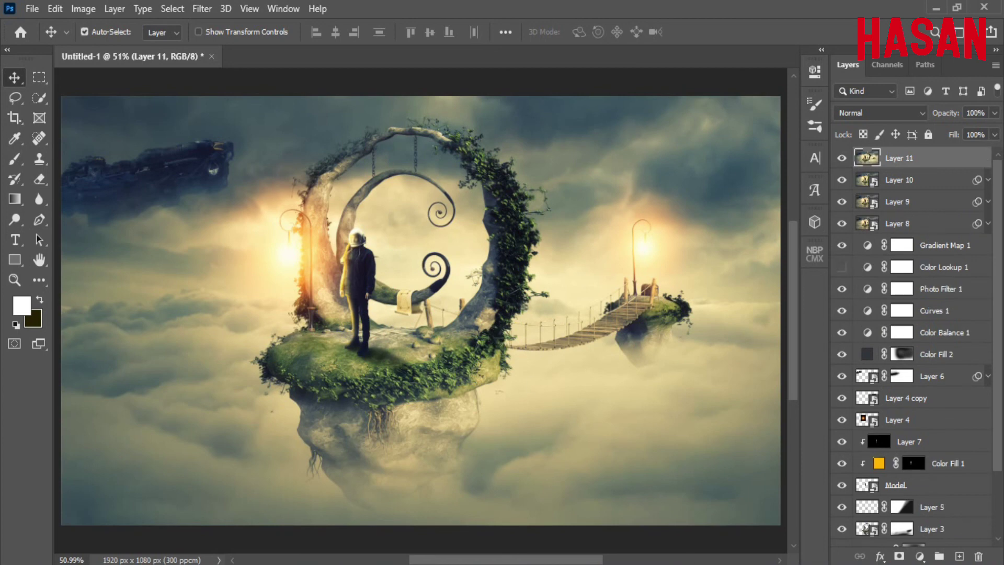